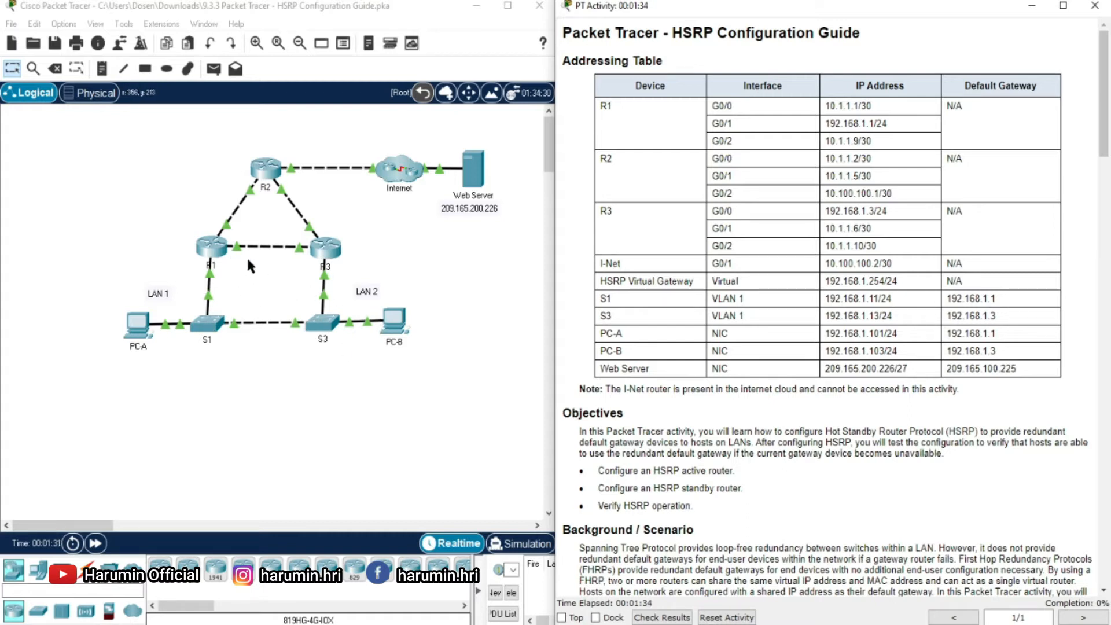
- Review the activity's addressing table, HSRP objectives and the Part 1 instruction to trace the path from PC-A to the Web Server
{"action": "scroll", "coordinate": [850, 347], "scroll_direction": "down", "scroll_amount": 5}
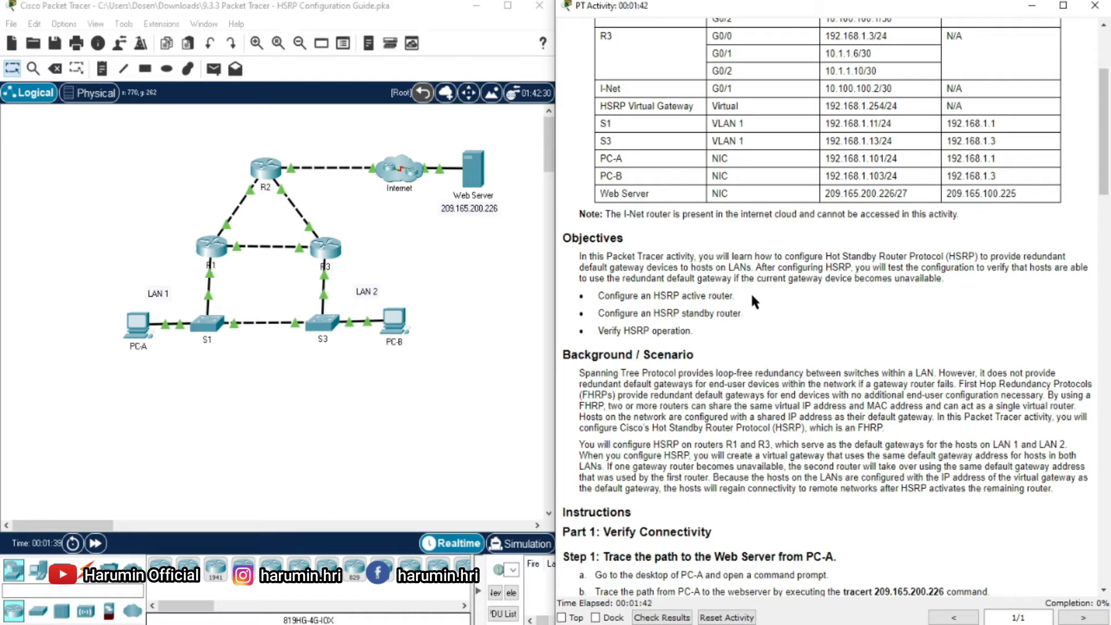
{"action": "left_click_drag", "start_coordinate": [640, 295], "coordinate": [755, 298]}
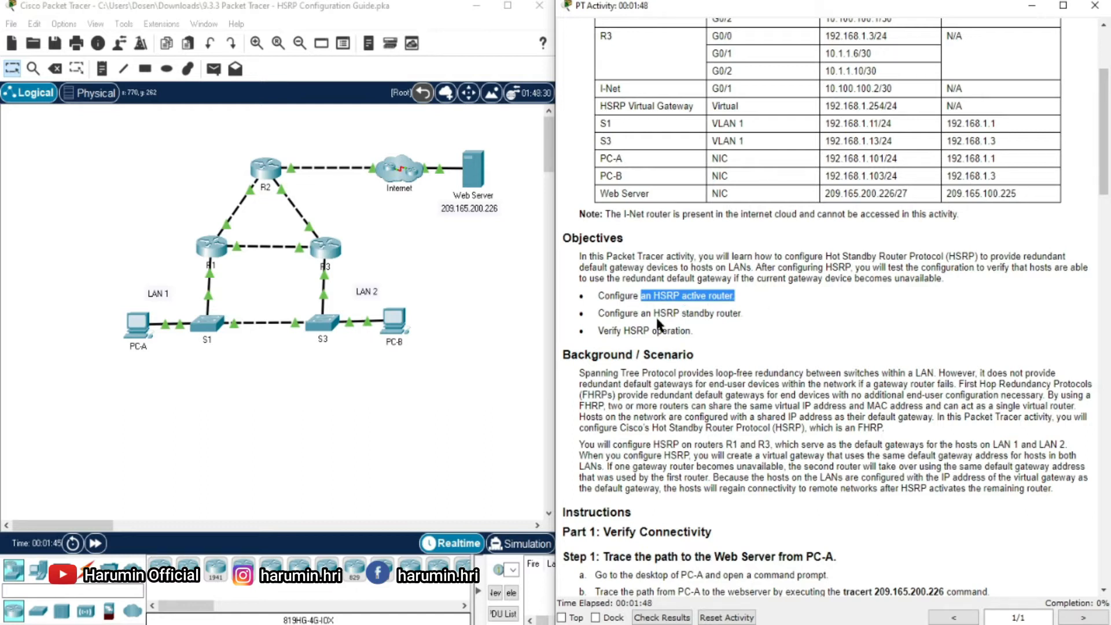
{"action": "left_click_drag", "start_coordinate": [651, 313], "coordinate": [739, 311]}
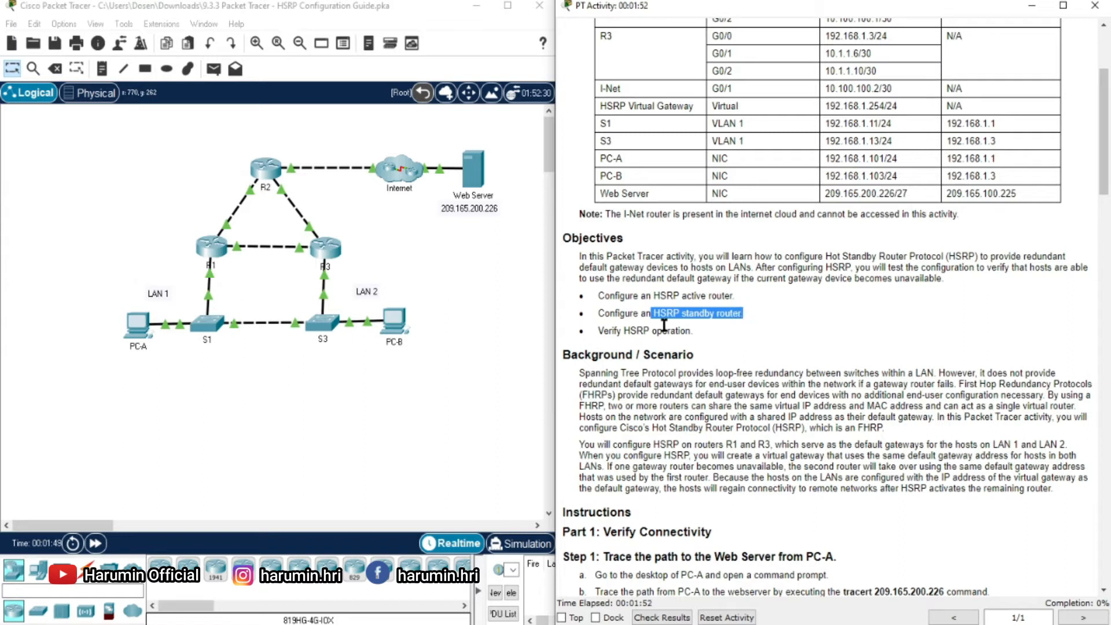
{"action": "left_click", "coordinate": [605, 331]}
{"action": "left_click_drag", "start_coordinate": [604, 331], "coordinate": [695, 334]}
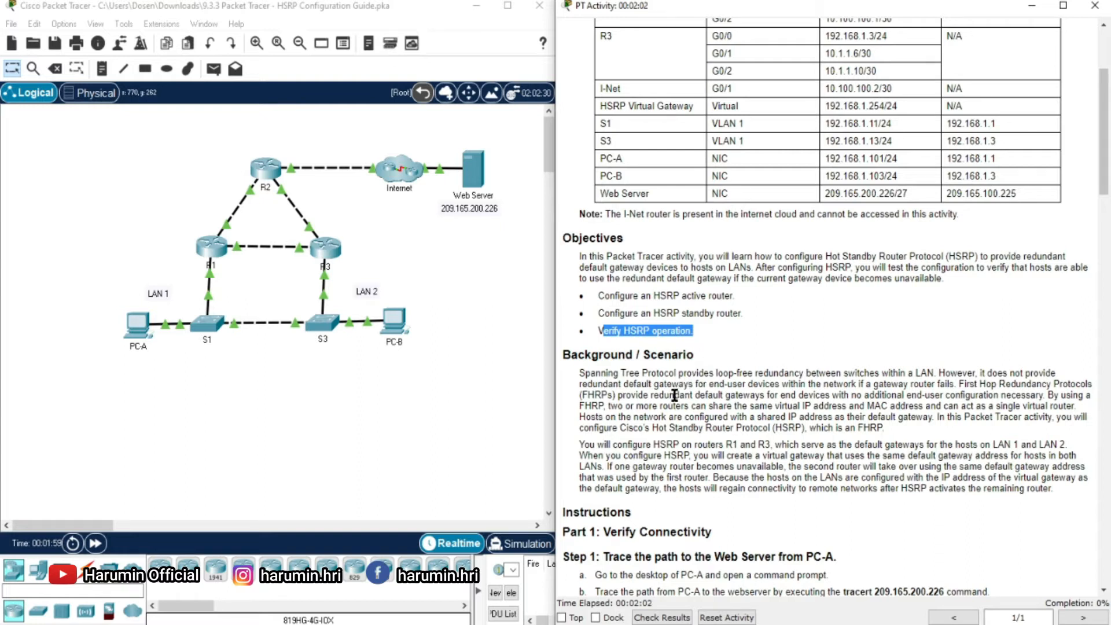
{"action": "scroll", "coordinate": [674, 395], "scroll_direction": "down", "scroll_amount": 5}
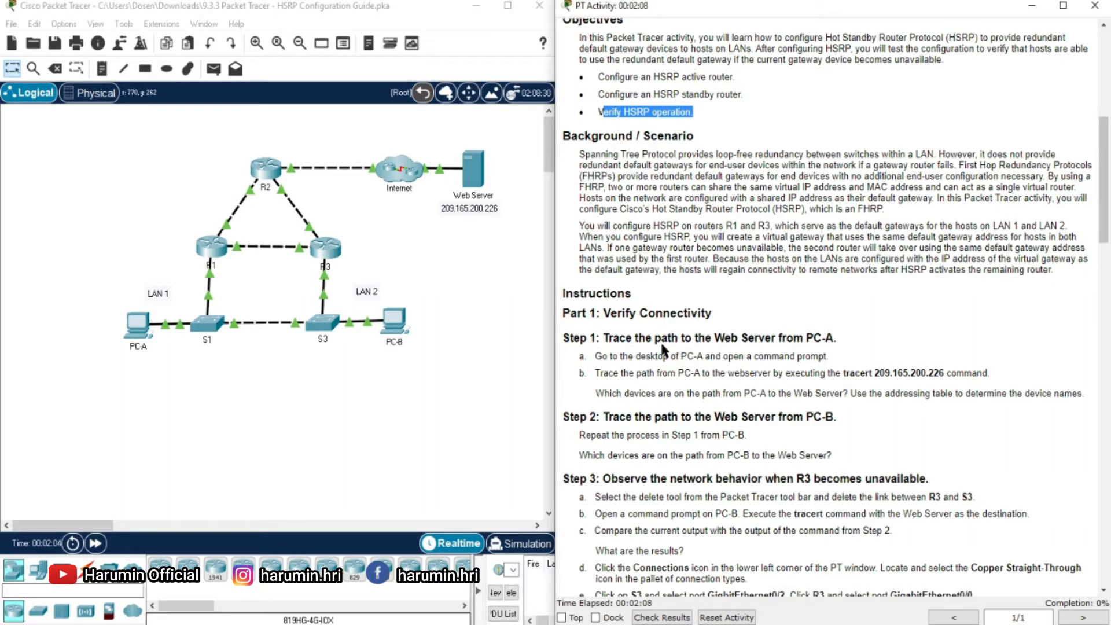
{"action": "left_click_drag", "start_coordinate": [569, 338], "coordinate": [840, 338]}
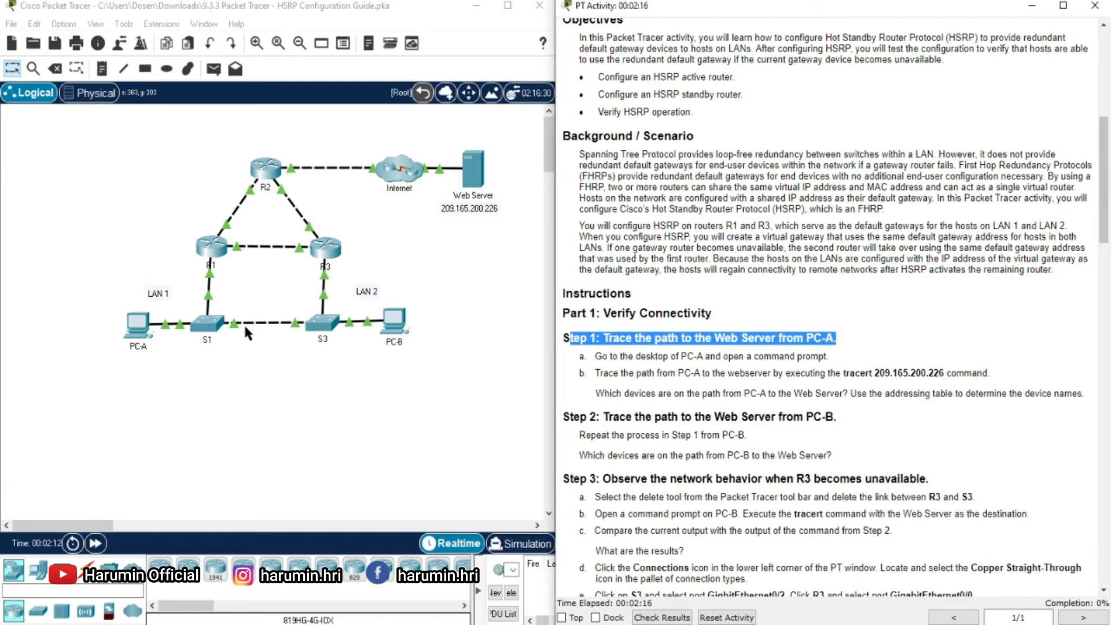
- Run tracert 209.165.200.226 from PC-A's Command Prompt, copying the command from the activity instructions
{"action": "left_click", "coordinate": [151, 324]}
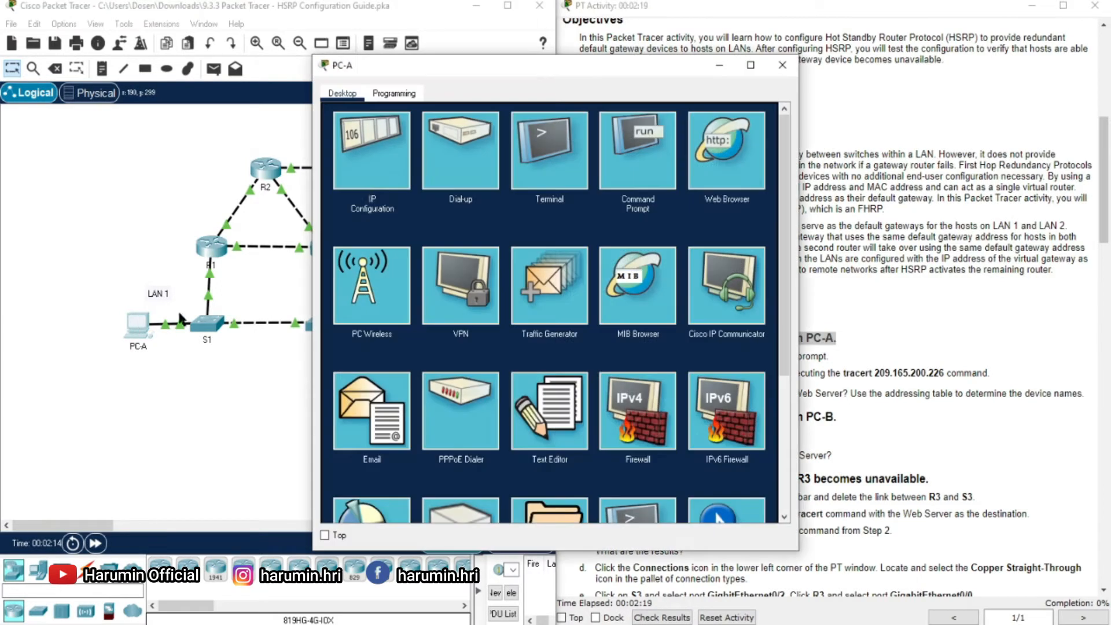
{"action": "left_click_drag", "start_coordinate": [432, 71], "coordinate": [204, 62]}
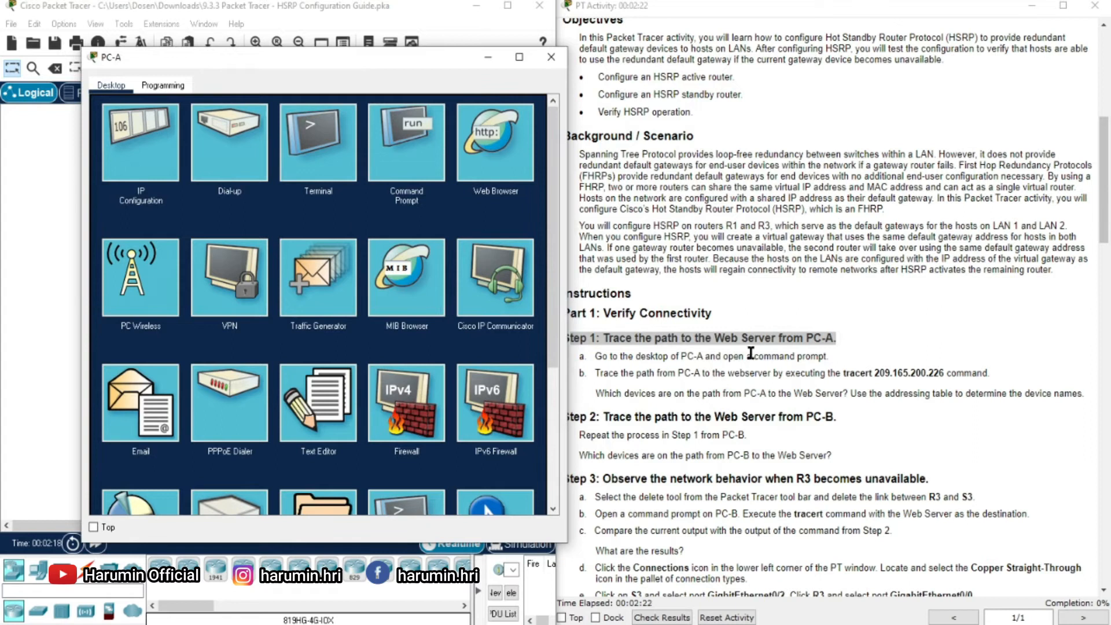
{"action": "left_click", "coordinate": [379, 143]}
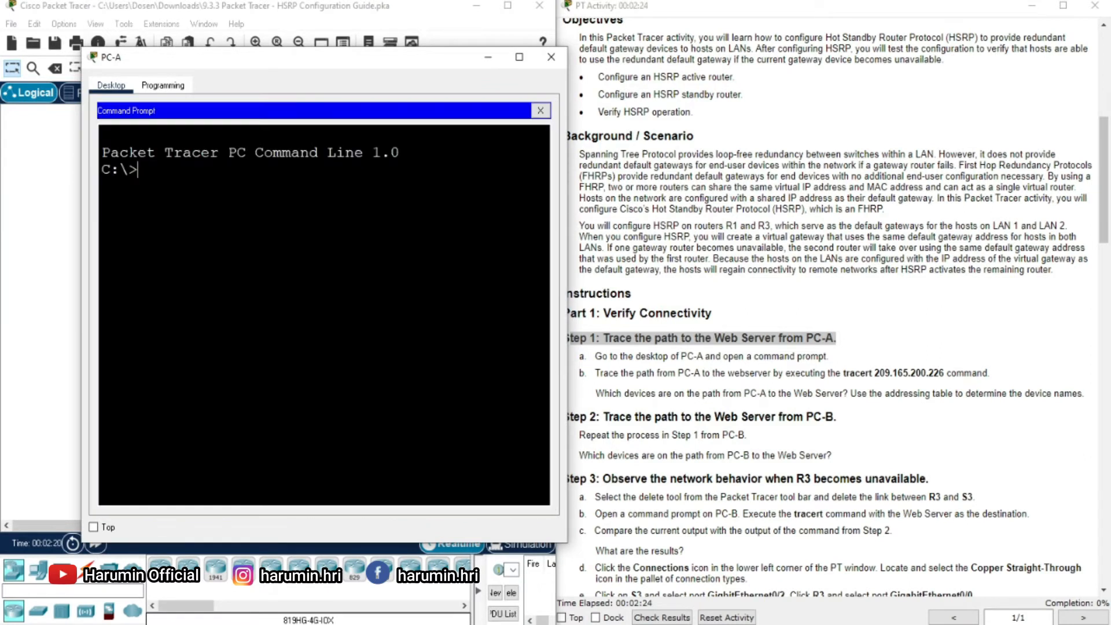
{"action": "left_click_drag", "start_coordinate": [842, 373], "coordinate": [943, 371]}
{"action": "key", "text": "ctrl+c"}
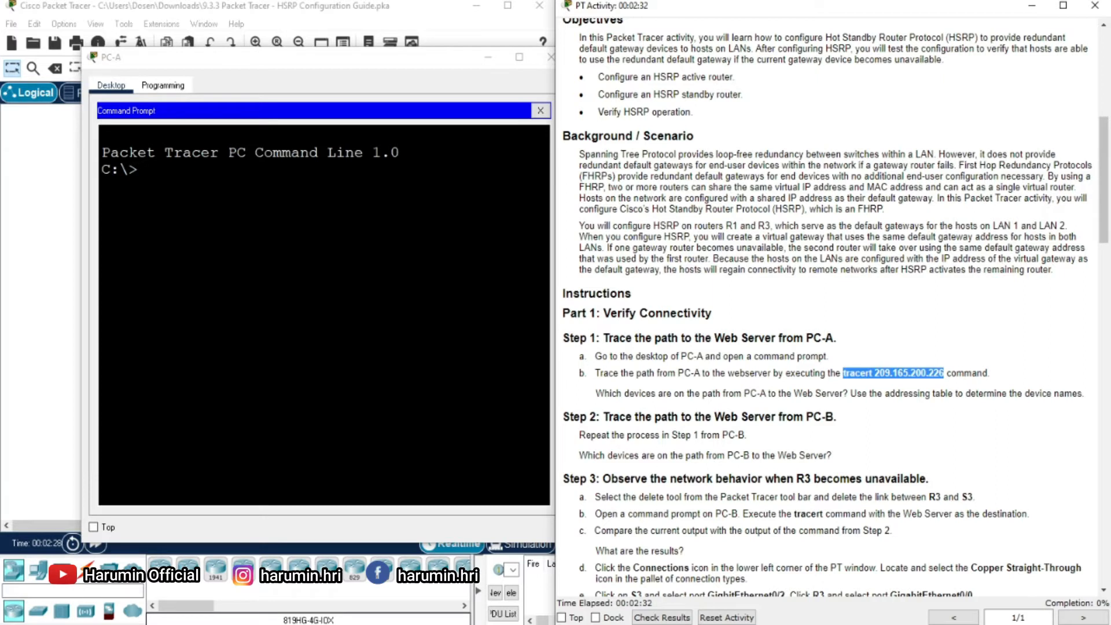
{"action": "right_click", "coordinate": [340, 222]}
{"action": "left_click", "coordinate": [364, 246]}
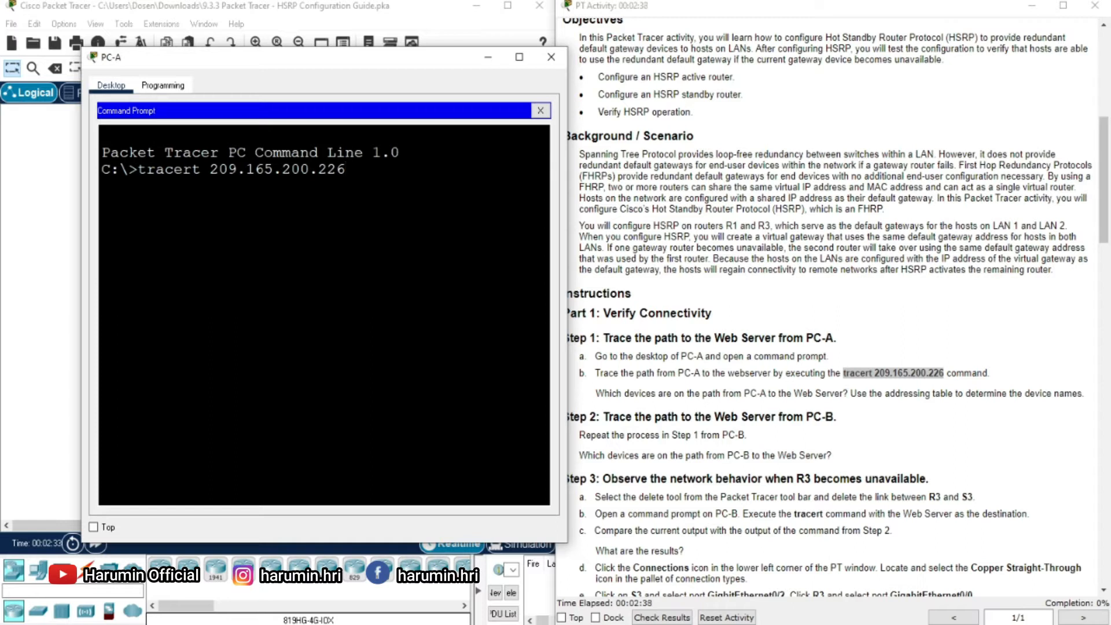
{"action": "key", "text": "Return"}
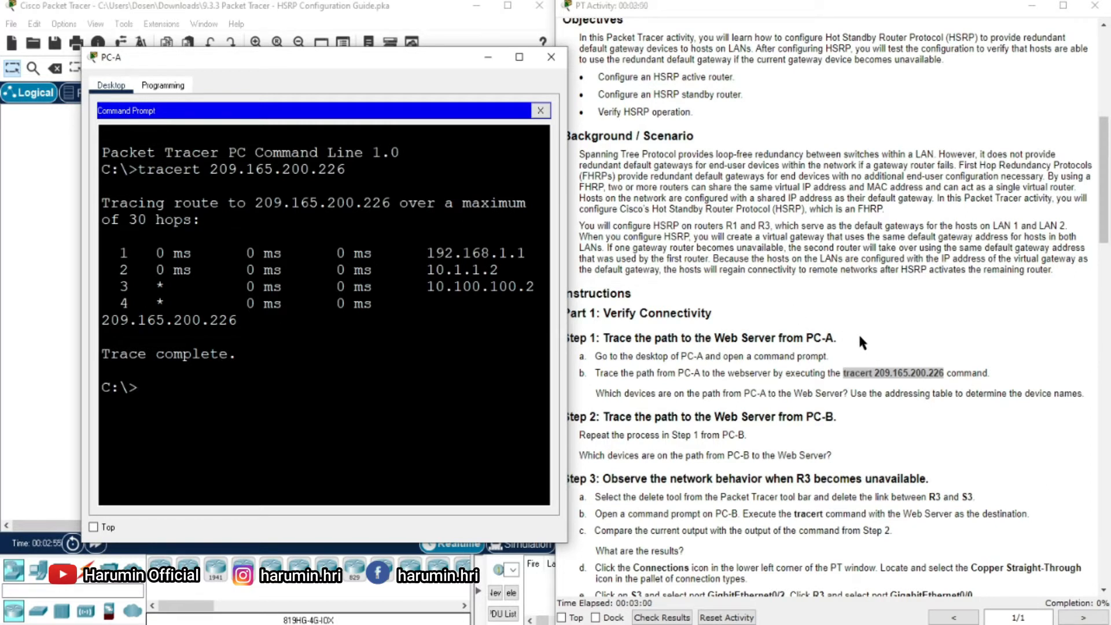
- Compare the hop addresses in PC-A's trace with the router interfaces in the addressing table and the topology
{"action": "scroll", "coordinate": [860, 333], "scroll_direction": "up", "scroll_amount": 6}
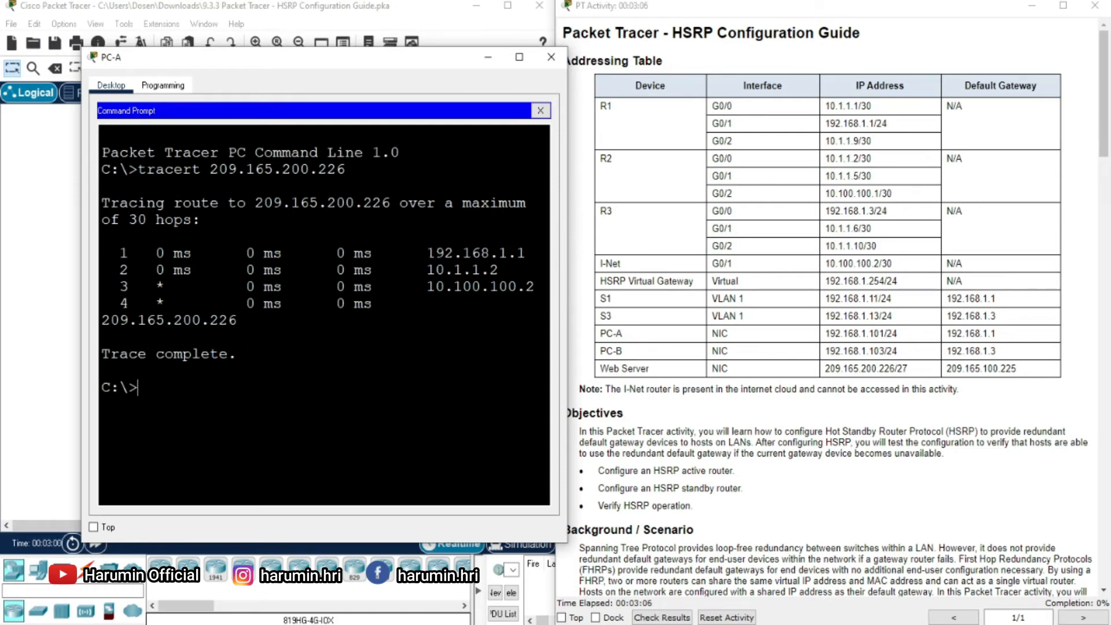
{"action": "left_click_drag", "start_coordinate": [426, 253], "coordinate": [526, 253]}
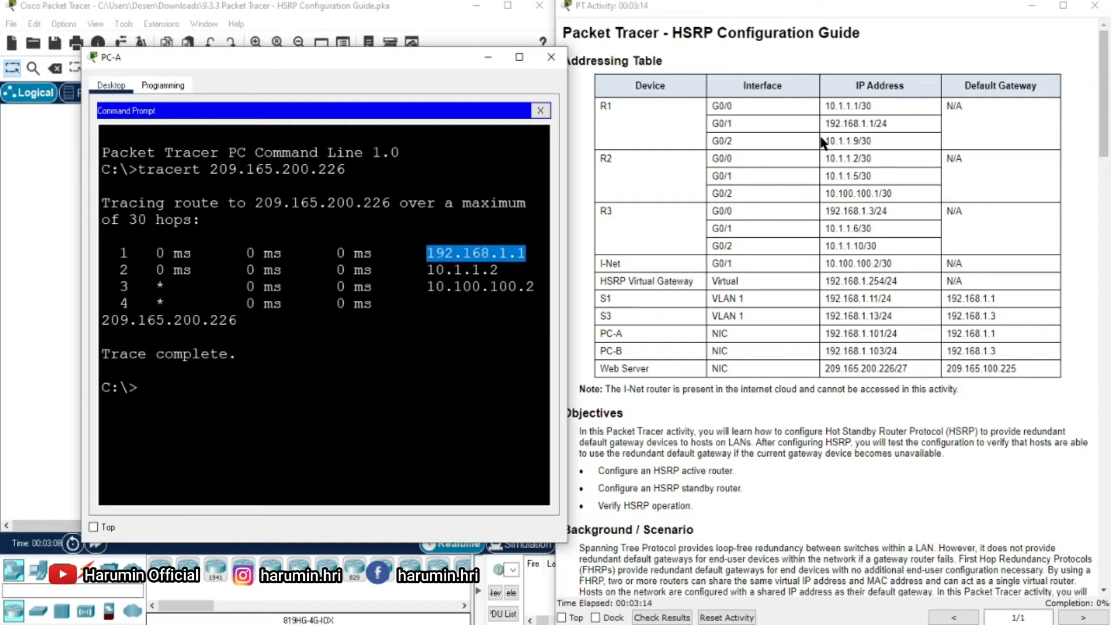
{"action": "left_click_drag", "start_coordinate": [829, 107], "coordinate": [883, 109]}
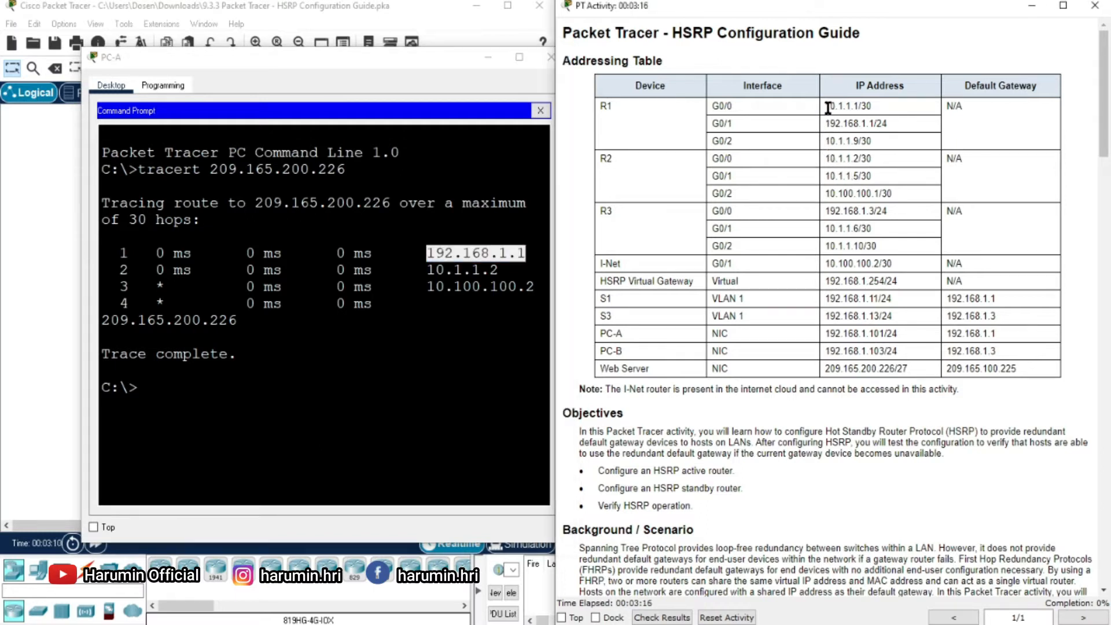
{"action": "left_click_drag", "start_coordinate": [412, 55], "coordinate": [629, 244]}
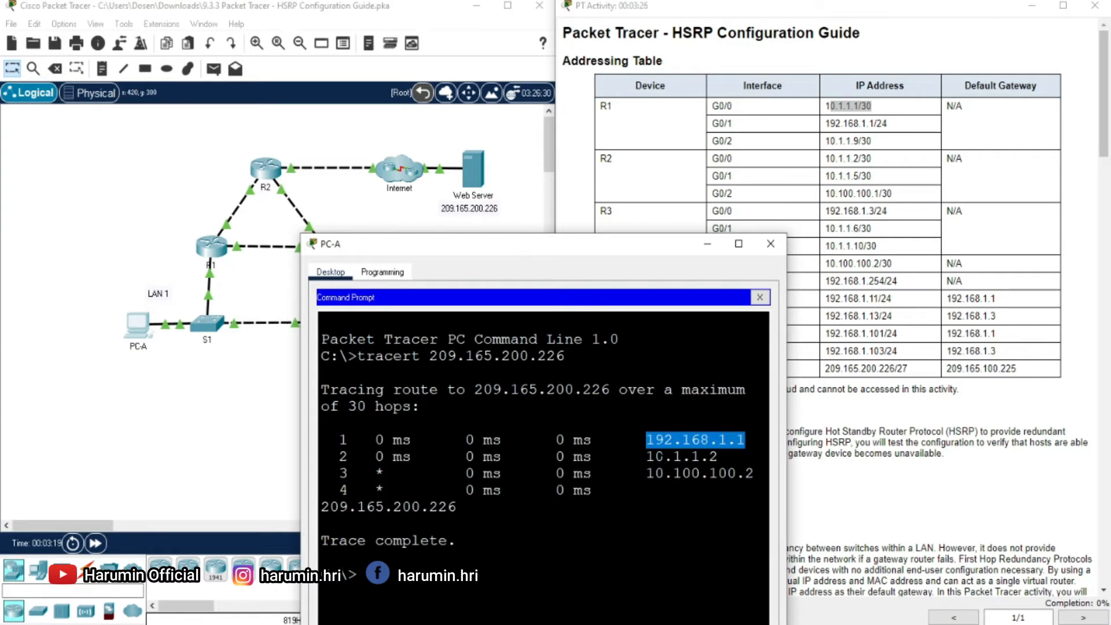
{"action": "left_click_drag", "start_coordinate": [645, 456], "coordinate": [743, 440]}
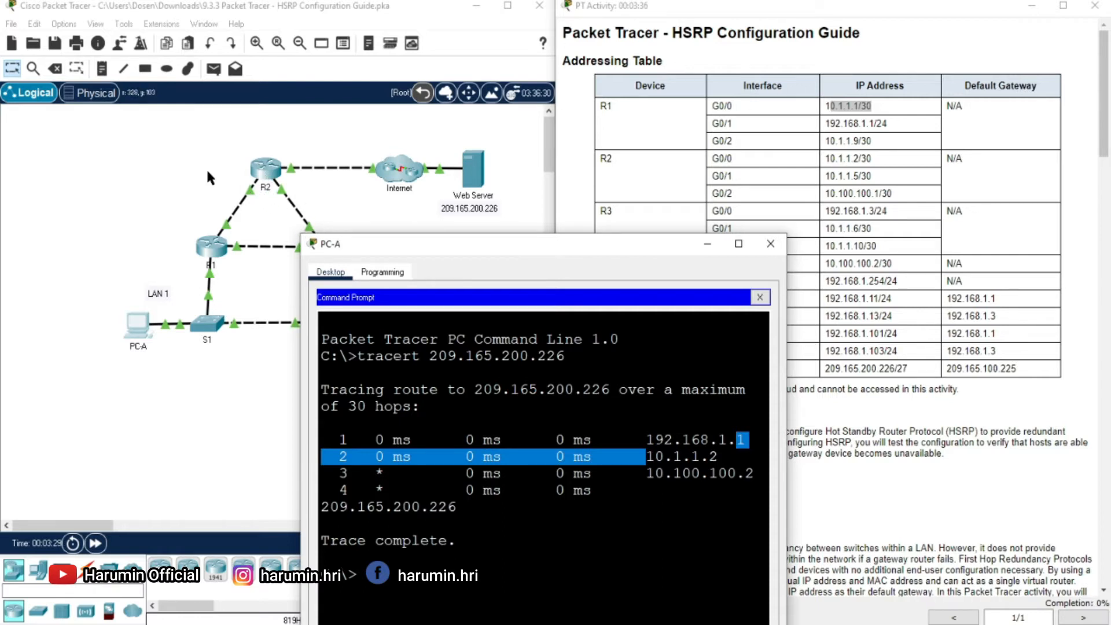
- Set the preferences to always show port labels in the logical workspace
{"action": "left_click", "coordinate": [179, 161]}
{"action": "left_click", "coordinate": [63, 24]}
{"action": "left_click", "coordinate": [65, 38]}
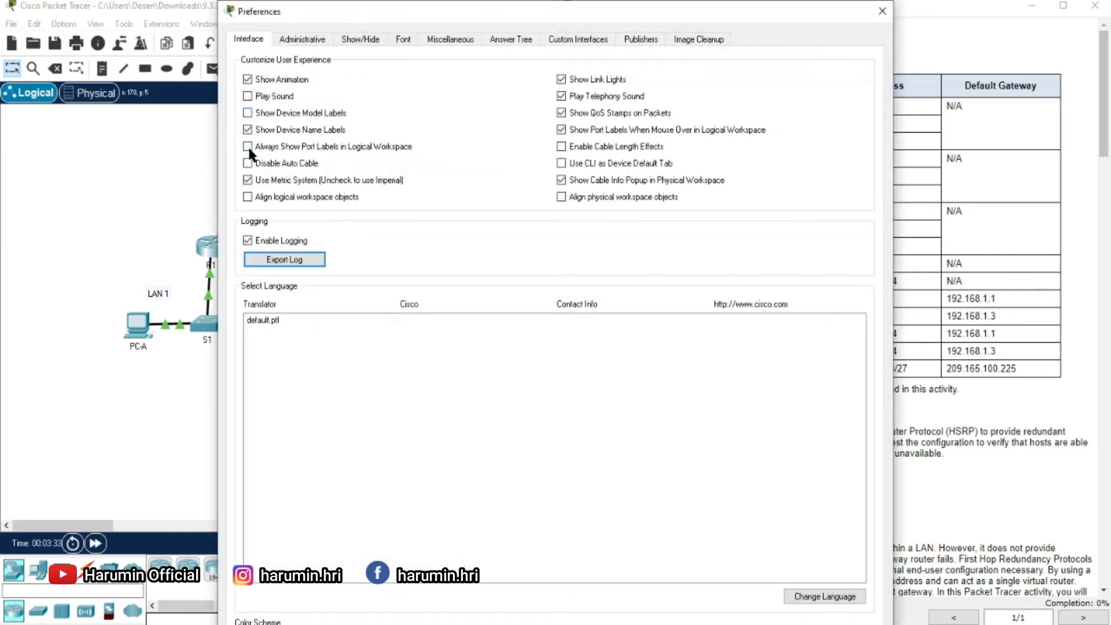
{"action": "left_click", "coordinate": [247, 146]}
{"action": "left_click", "coordinate": [880, 11]}
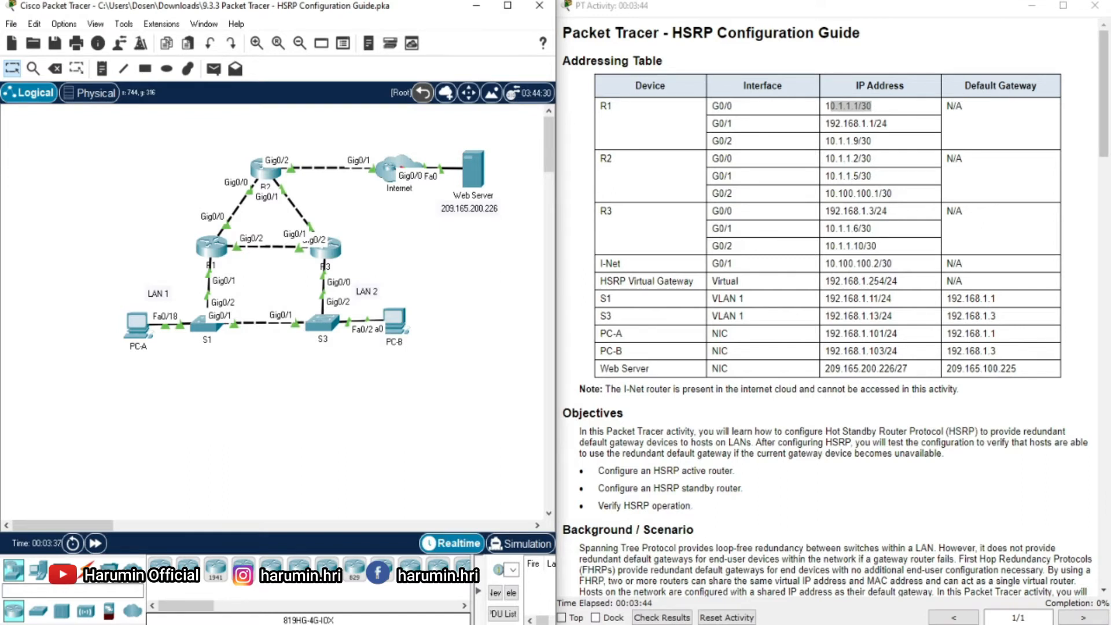
- Reopen PC-A's Command Prompt and follow its trace hops through the labelled topology to the Web Server, then minimize the window
{"action": "left_click", "coordinate": [736, 624]}
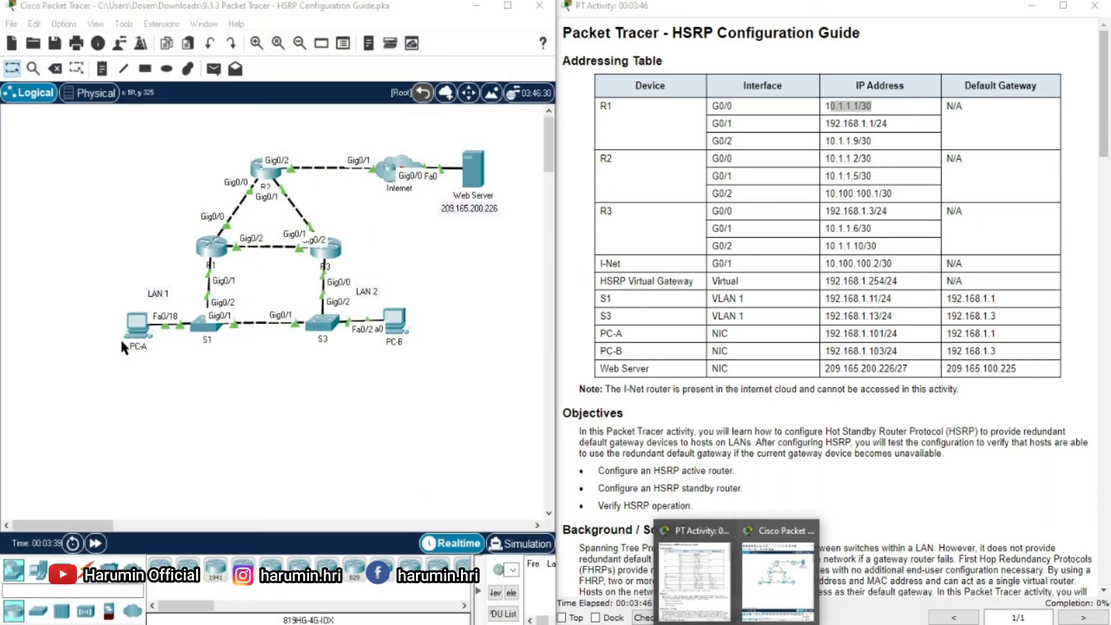
{"action": "left_click", "coordinate": [139, 332]}
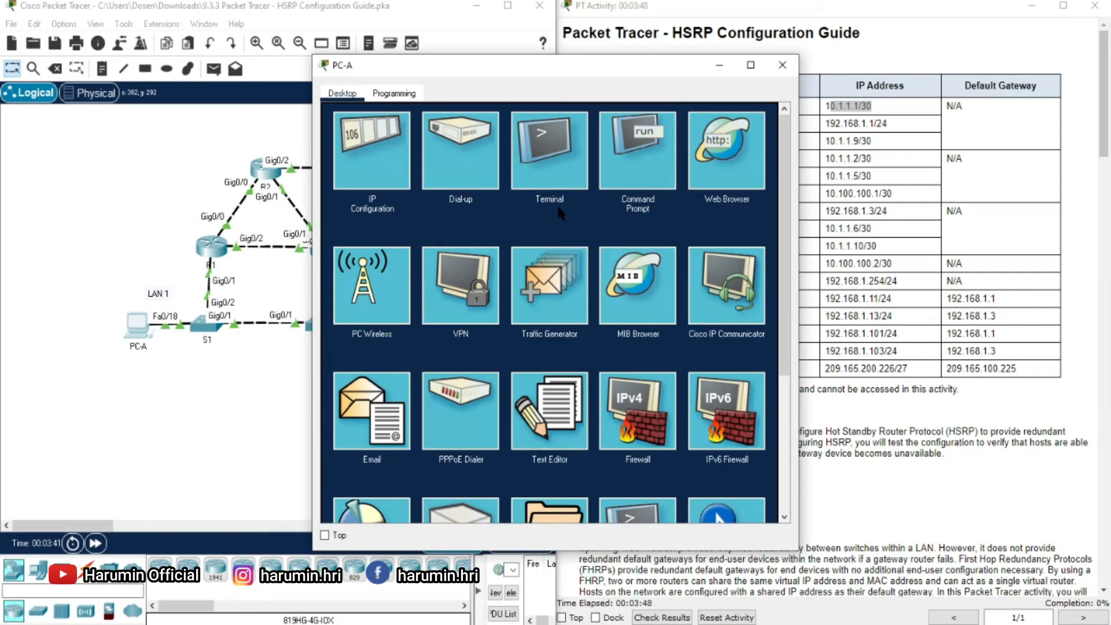
{"action": "left_click", "coordinate": [636, 151]}
{"action": "left_click_drag", "start_coordinate": [512, 65], "coordinate": [456, 298]}
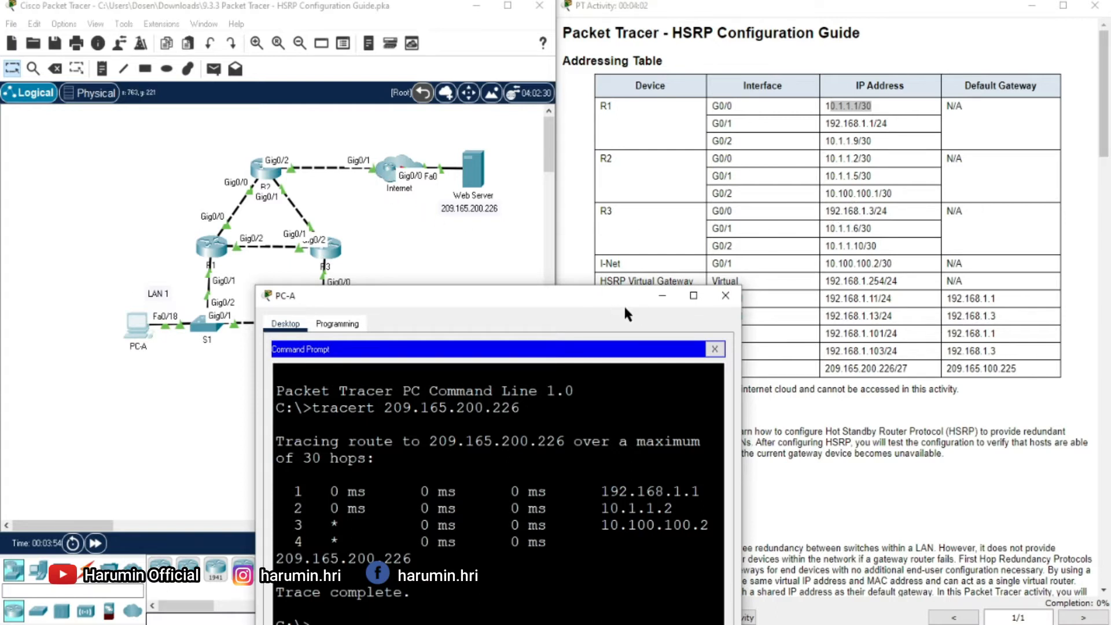
{"action": "left_click_drag", "start_coordinate": [620, 299], "coordinate": [614, 316]}
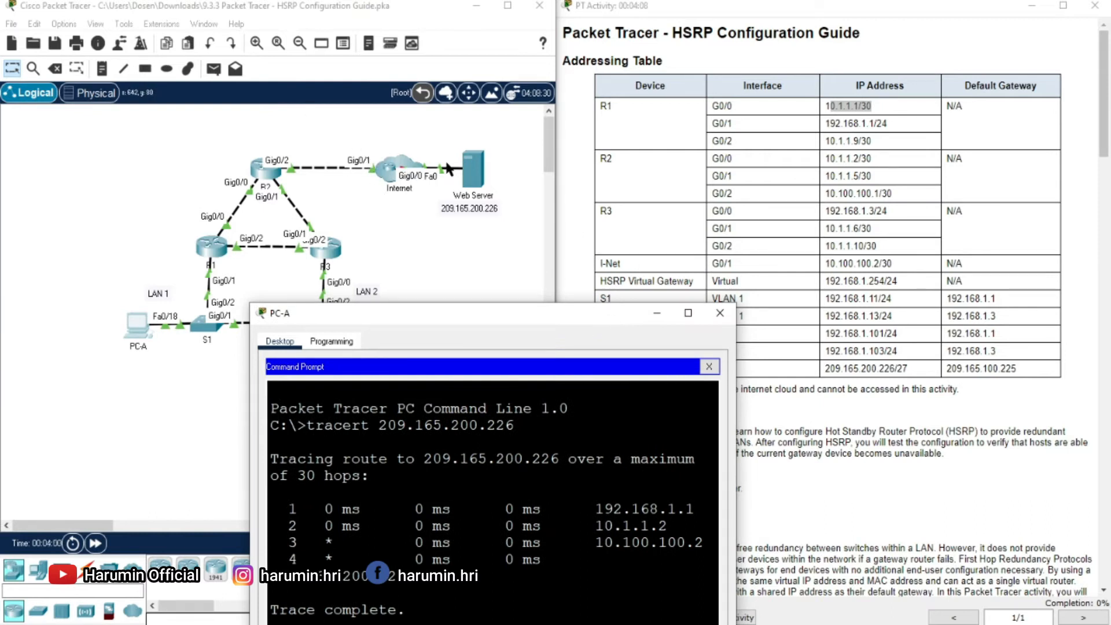
{"action": "left_click_drag", "start_coordinate": [516, 312], "coordinate": [615, 242]}
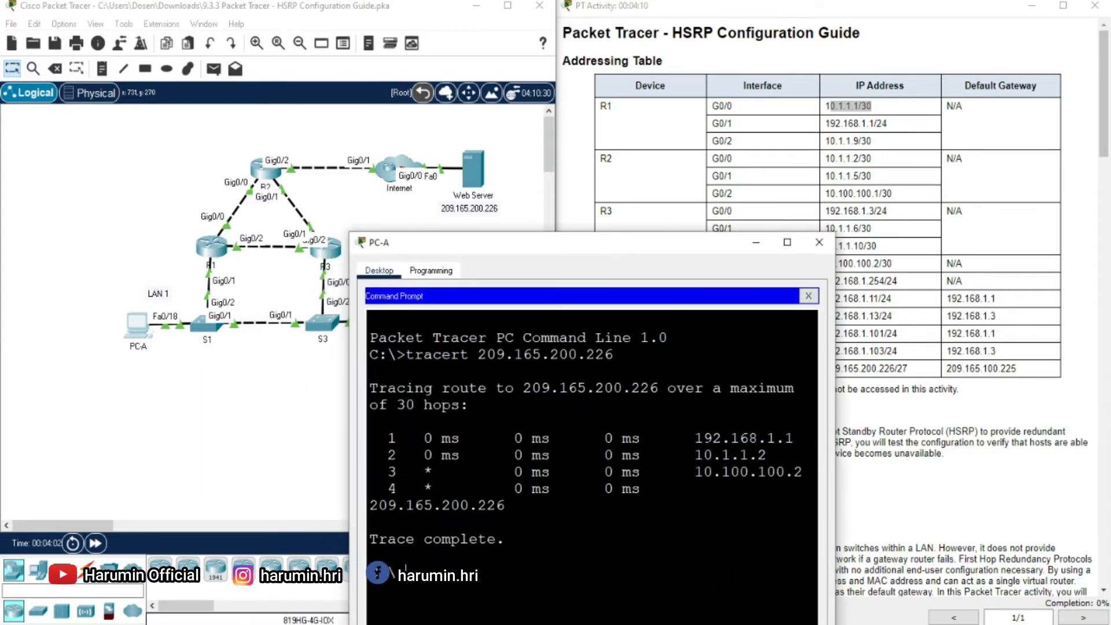
{"action": "left_click_drag", "start_coordinate": [370, 505], "coordinate": [505, 505]}
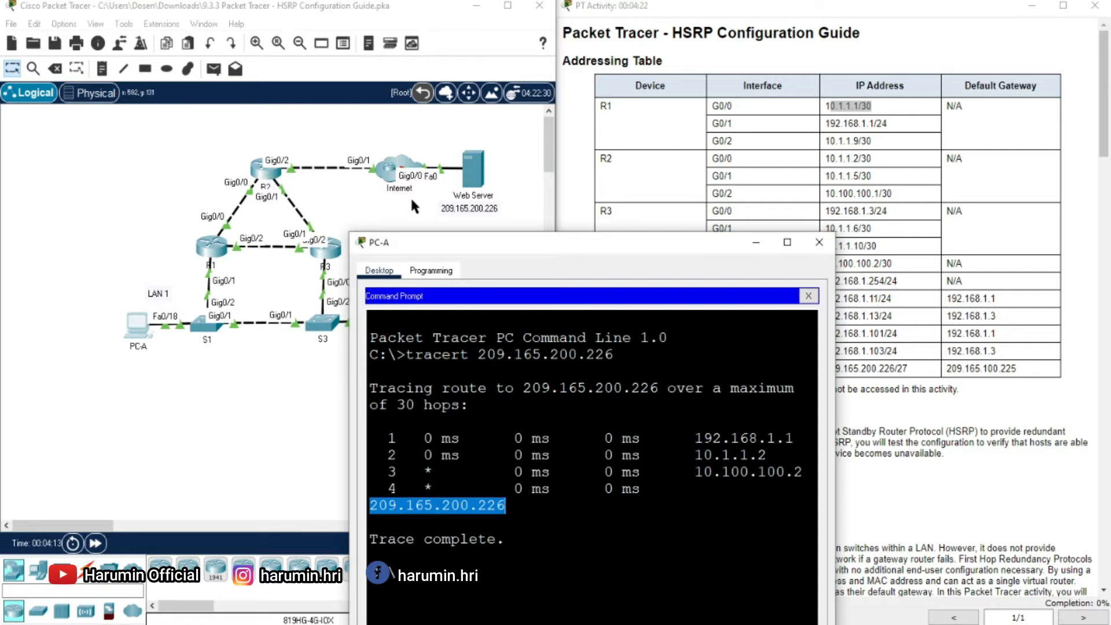
{"action": "left_click", "coordinate": [755, 242]}
- Follow Step 2 of the instructions and run tracert 209.165.200.226 from PC-B's Command Prompt
{"action": "scroll", "coordinate": [879, 310], "scroll_direction": "down", "scroll_amount": 10}
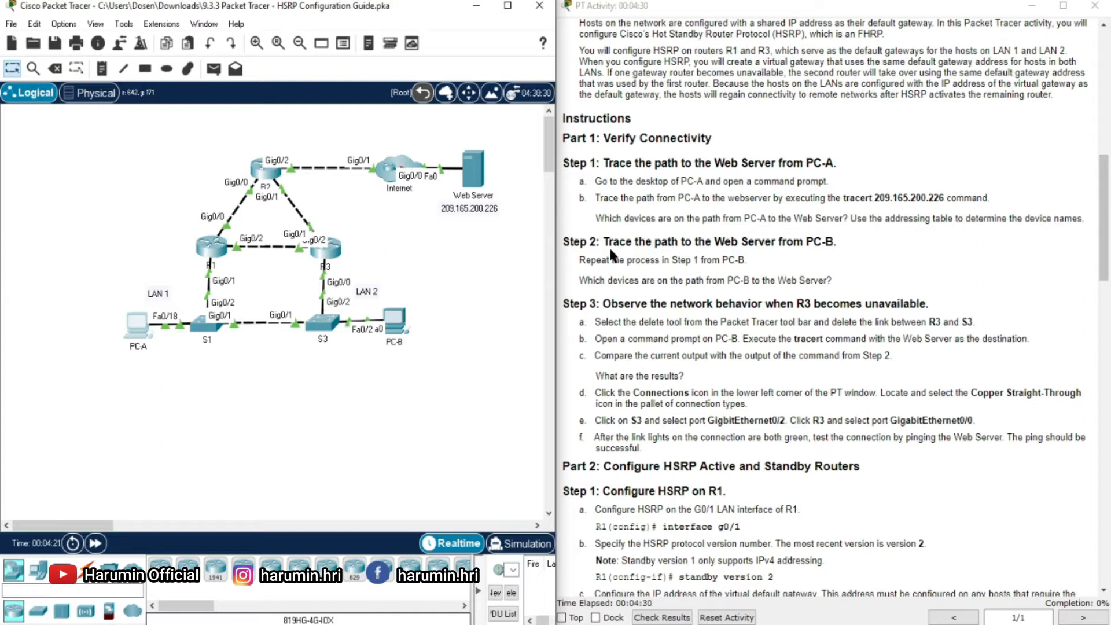
{"action": "left_click_drag", "start_coordinate": [610, 242], "coordinate": [882, 236]}
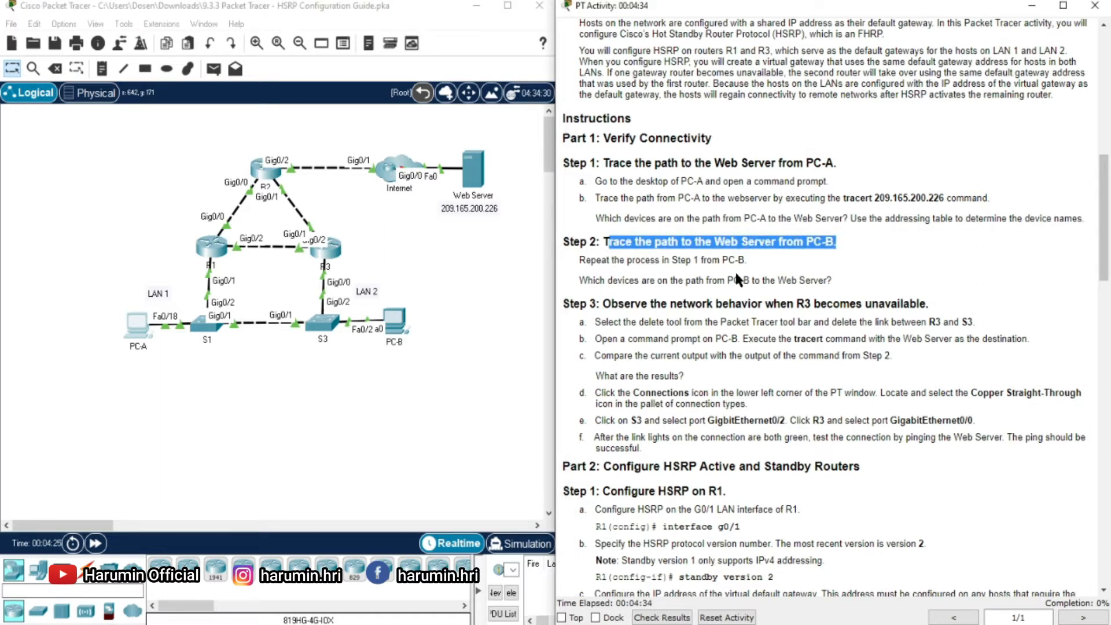
{"action": "left_click_drag", "start_coordinate": [595, 260], "coordinate": [733, 262]}
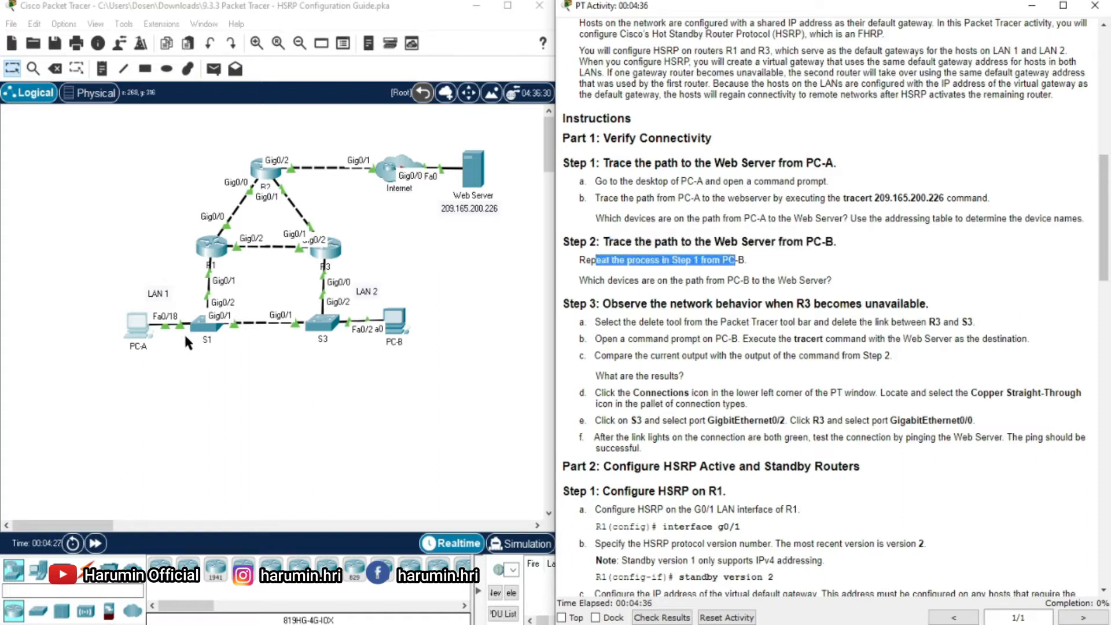
{"action": "left_click", "coordinate": [394, 322]}
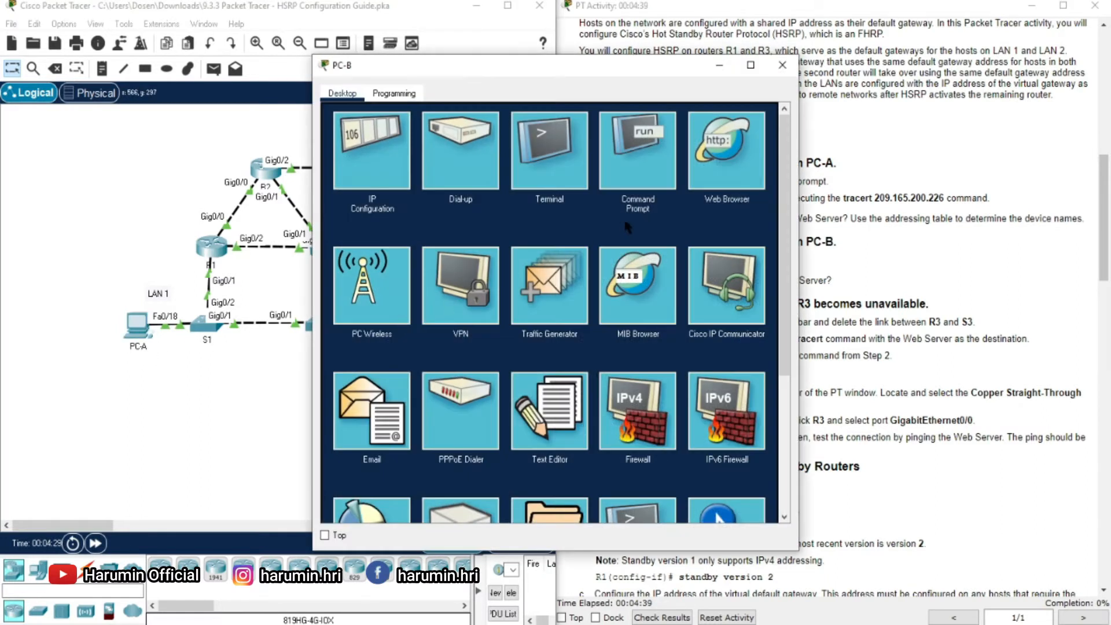
{"action": "left_click", "coordinate": [625, 184]}
{"action": "right_click", "coordinate": [472, 200]}
{"action": "left_click", "coordinate": [489, 225]}
{"action": "left_click_drag", "start_coordinate": [437, 65], "coordinate": [287, 164]}
{"action": "key", "text": "Return"}
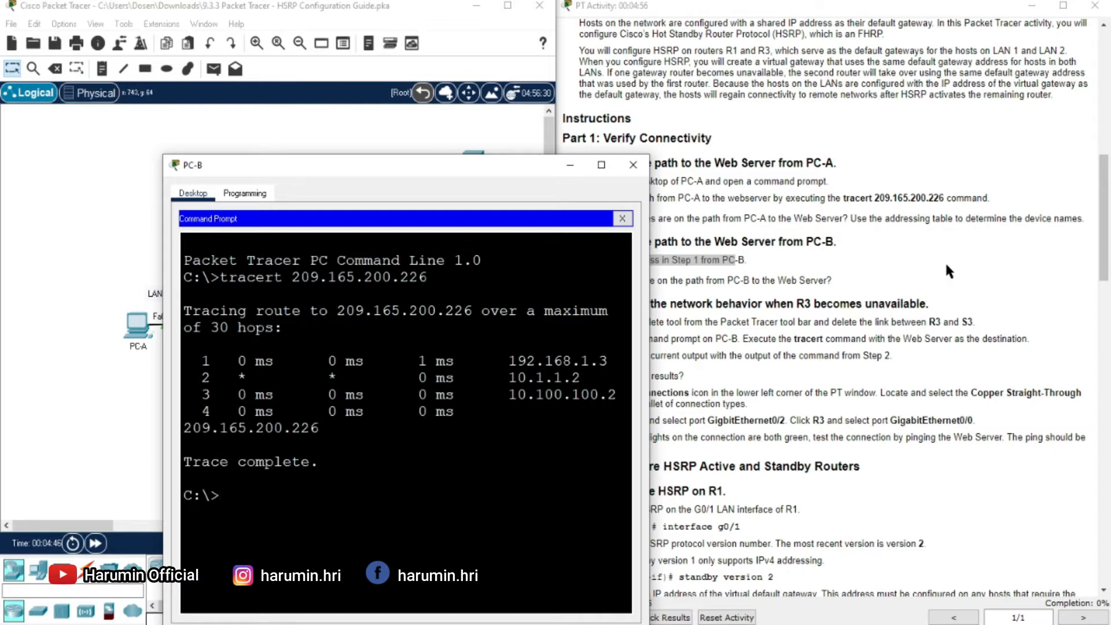
- Compare the hop addresses in PC-B's trace with the addressing table and topology, then minimize the PC-B window
{"action": "scroll", "coordinate": [945, 260], "scroll_direction": "up", "scroll_amount": 10}
{"action": "left_click_drag", "start_coordinate": [461, 175], "coordinate": [807, 302]}
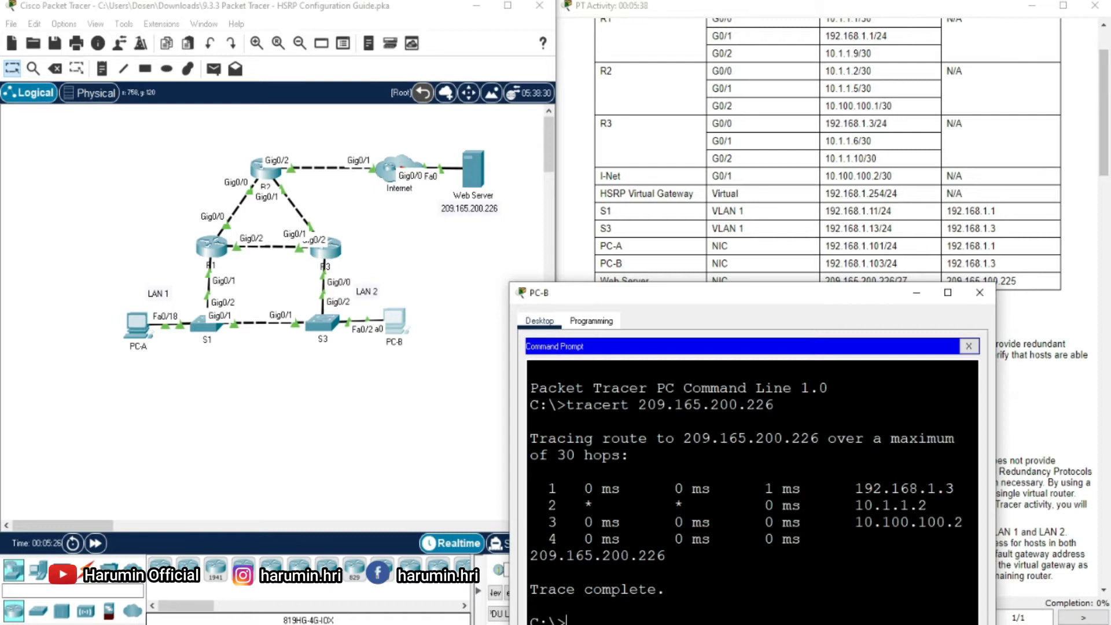
{"action": "left_click", "coordinate": [919, 294]}
- Read the Step 2 question about the devices on PC-B's path and the Step 3 instructions on R3 becoming unavailable
{"action": "scroll", "coordinate": [907, 301], "scroll_direction": "down", "scroll_amount": 5}
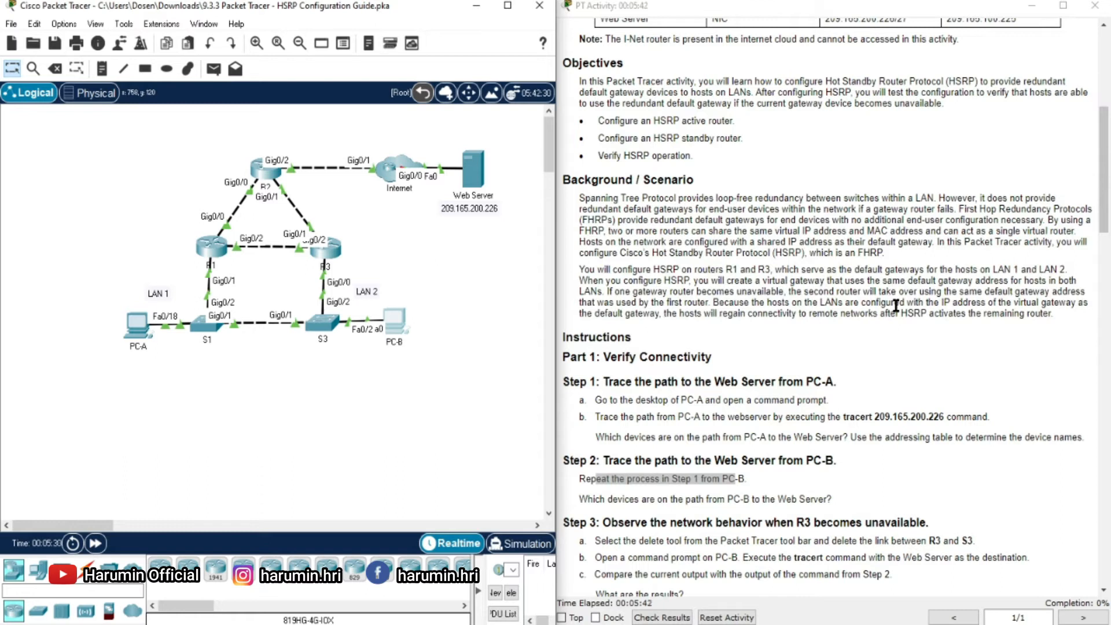
{"action": "scroll", "coordinate": [895, 305], "scroll_direction": "down", "scroll_amount": 1}
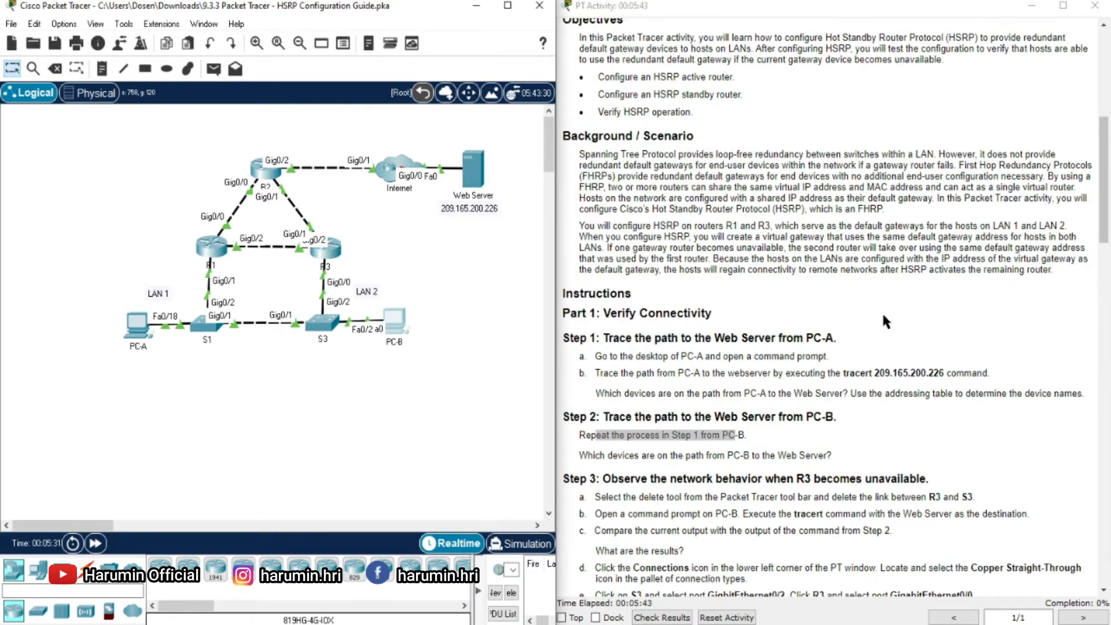
{"action": "left_click", "coordinate": [588, 460]}
{"action": "left_click_drag", "start_coordinate": [587, 455], "coordinate": [833, 455]}
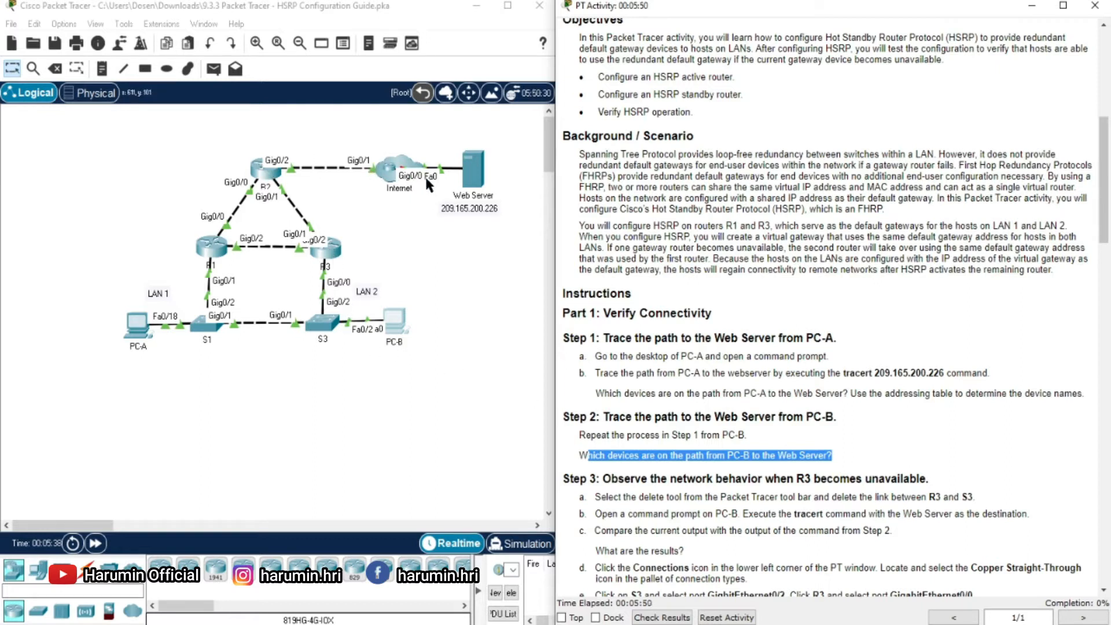
{"action": "scroll", "coordinate": [717, 411], "scroll_direction": "down", "scroll_amount": 3}
{"action": "scroll", "coordinate": [721, 411], "scroll_direction": "down", "scroll_amount": 1}
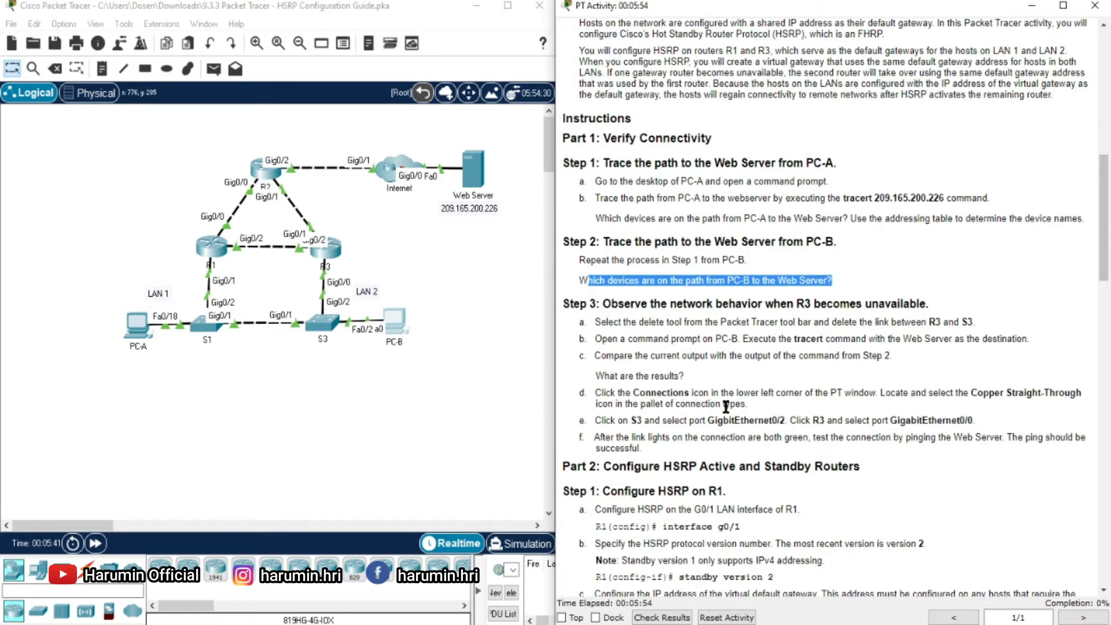
- Follow Step 3a of the instructions and delete the link between R3 and S3, leaving PC-B in place
{"action": "left_click", "coordinate": [602, 305]}
{"action": "left_click_drag", "start_coordinate": [601, 305], "coordinate": [771, 309]}
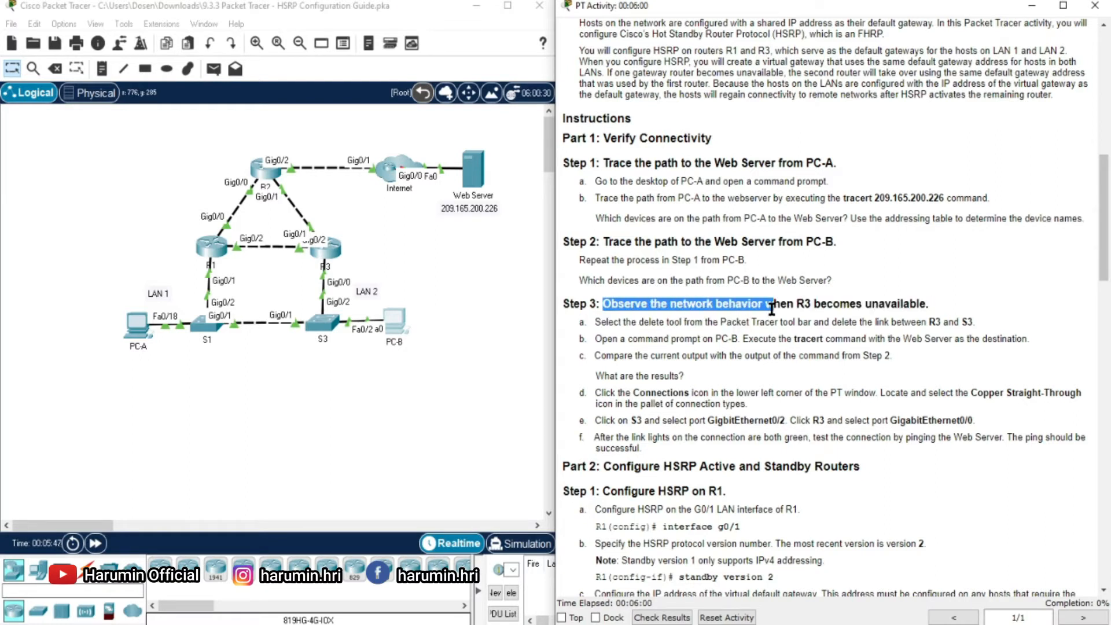
{"action": "left_click", "coordinate": [811, 305]}
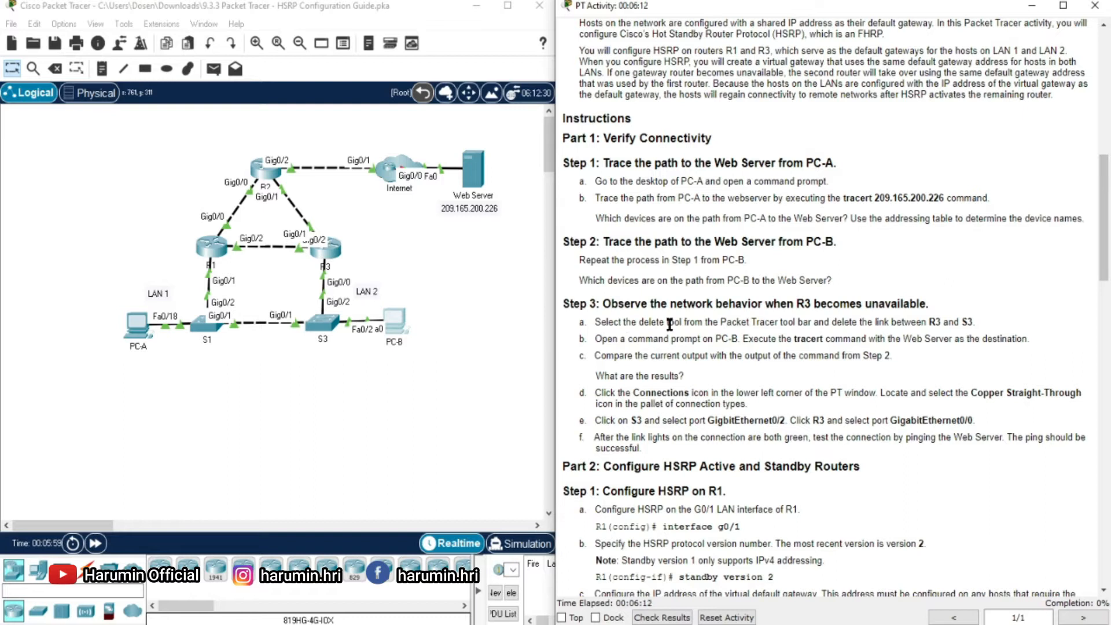
{"action": "left_click_drag", "start_coordinate": [647, 322], "coordinate": [666, 326]}
{"action": "left_click", "coordinate": [55, 69]}
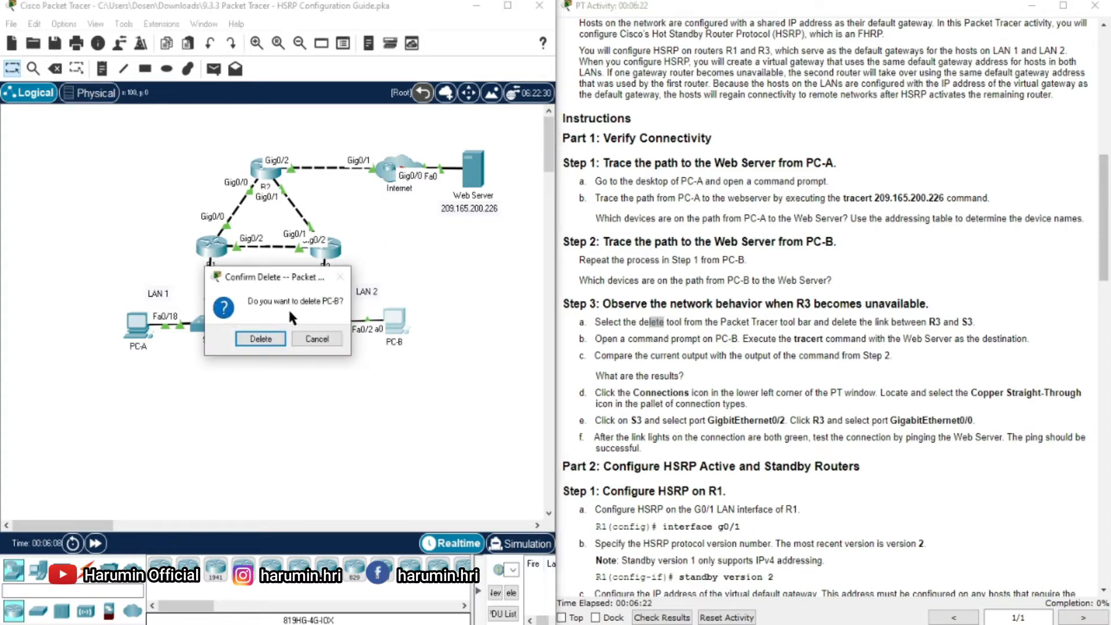
{"action": "left_click", "coordinate": [302, 336]}
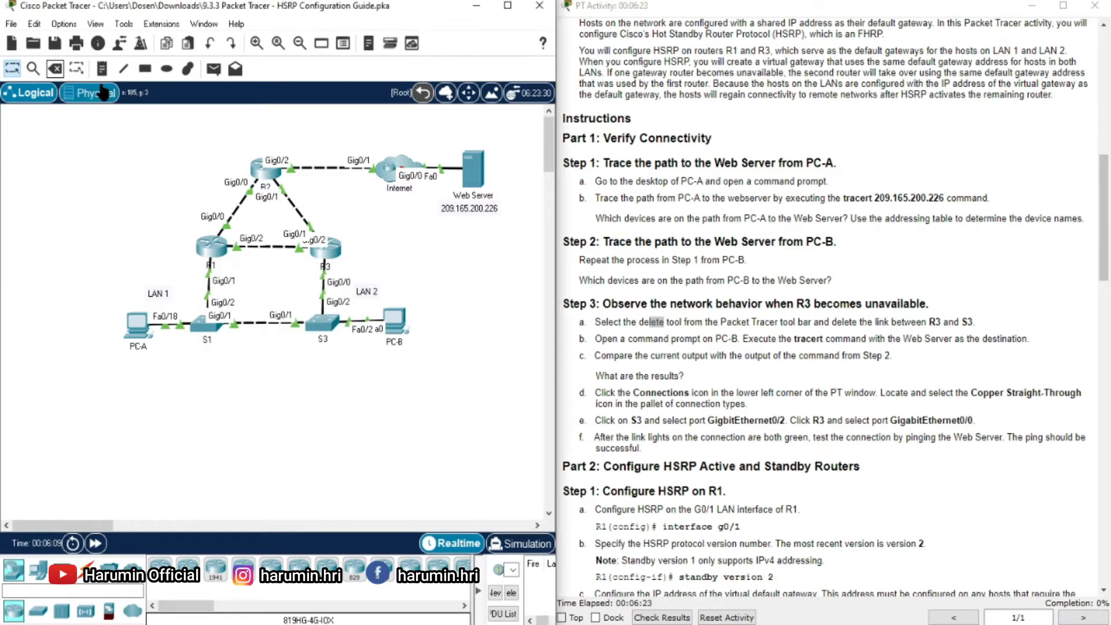
{"action": "left_click", "coordinate": [323, 283]}
{"action": "left_click", "coordinate": [13, 68]}
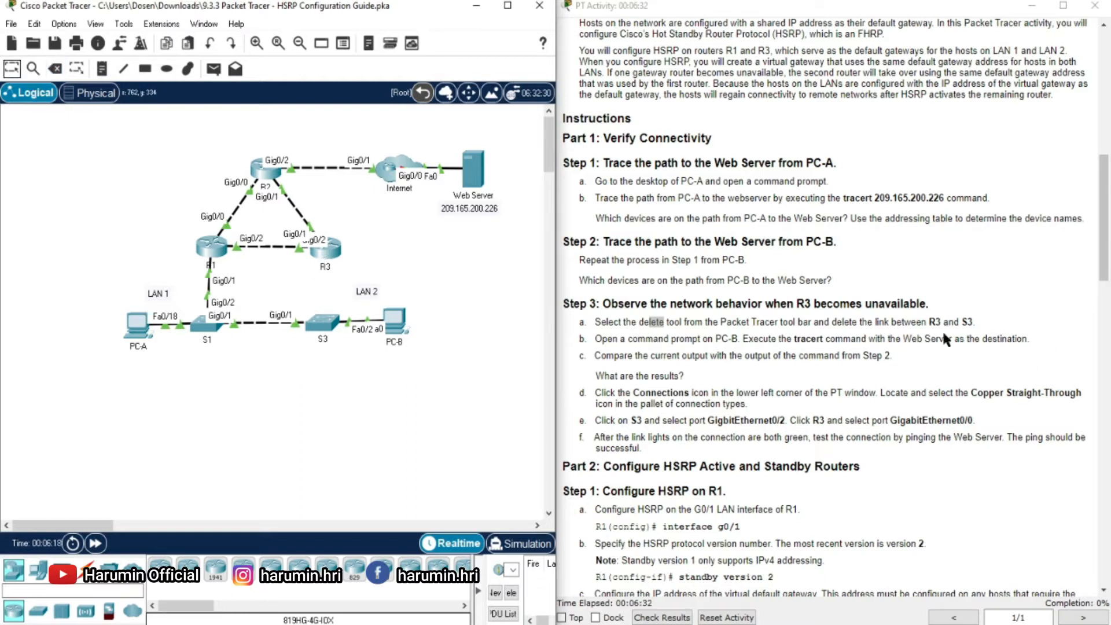
- Run tracert 209.165.200.226 again from PC-B's Command Prompt with the R3–S3 link removed, keeping the topology in view
{"action": "left_click", "coordinate": [395, 329]}
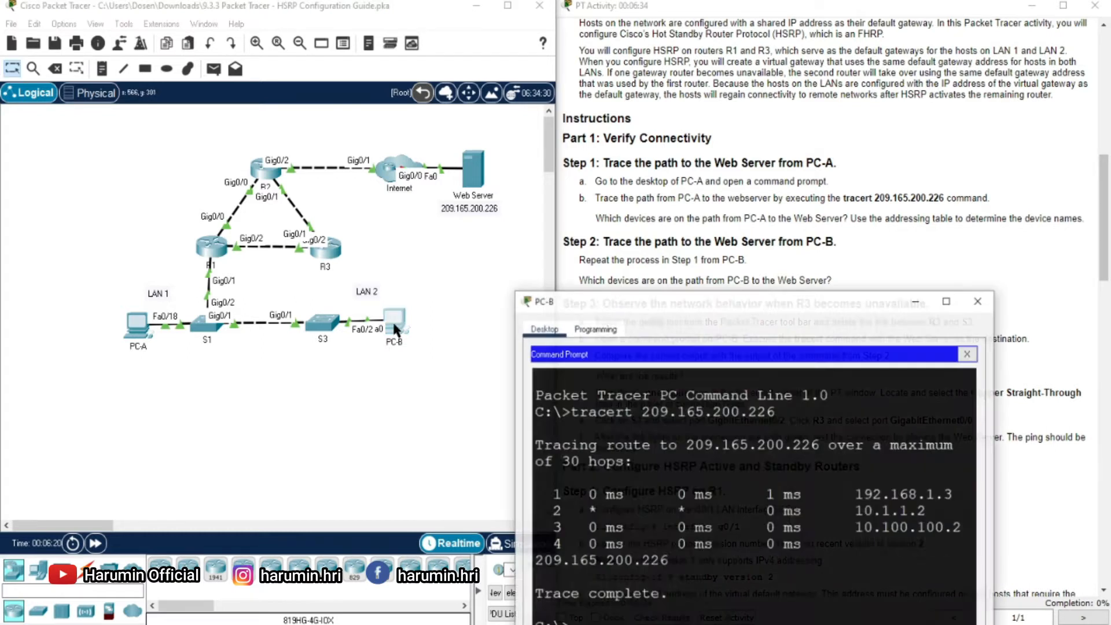
{"action": "left_click_drag", "start_coordinate": [563, 303], "coordinate": [399, 208]}
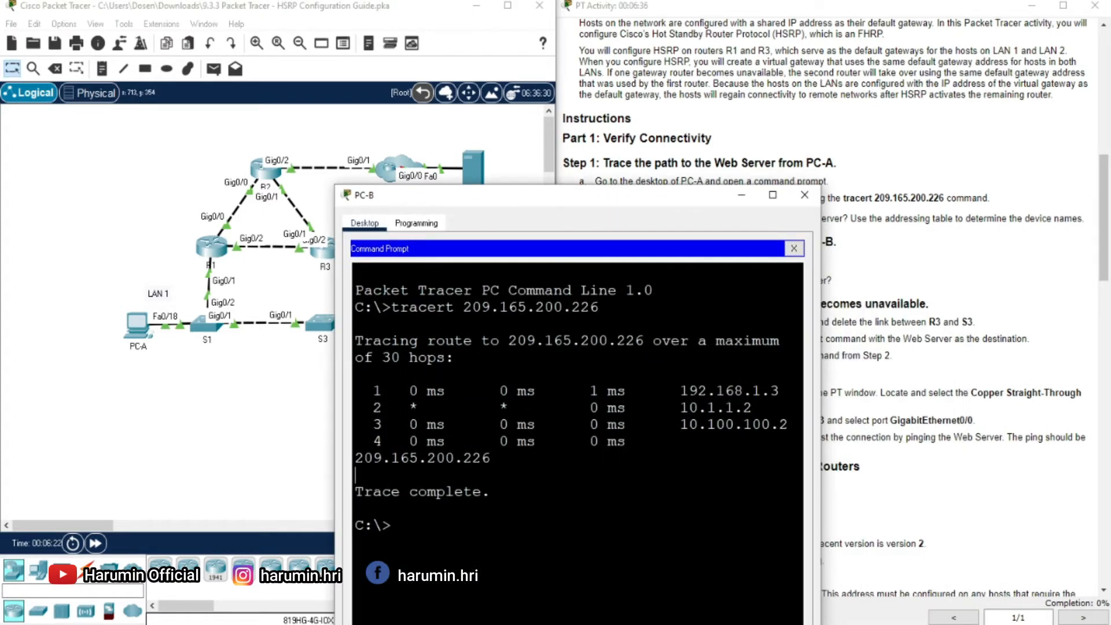
{"action": "key", "text": "Up"}
{"action": "key", "text": "Return"}
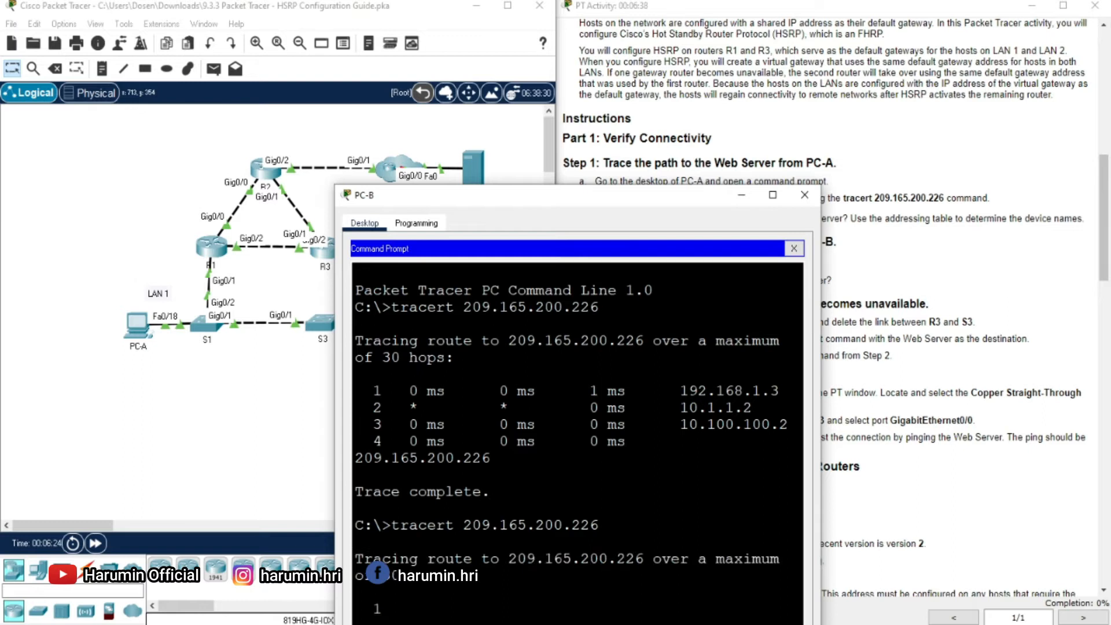
{"action": "left_click_drag", "start_coordinate": [470, 193], "coordinate": [739, 122]}
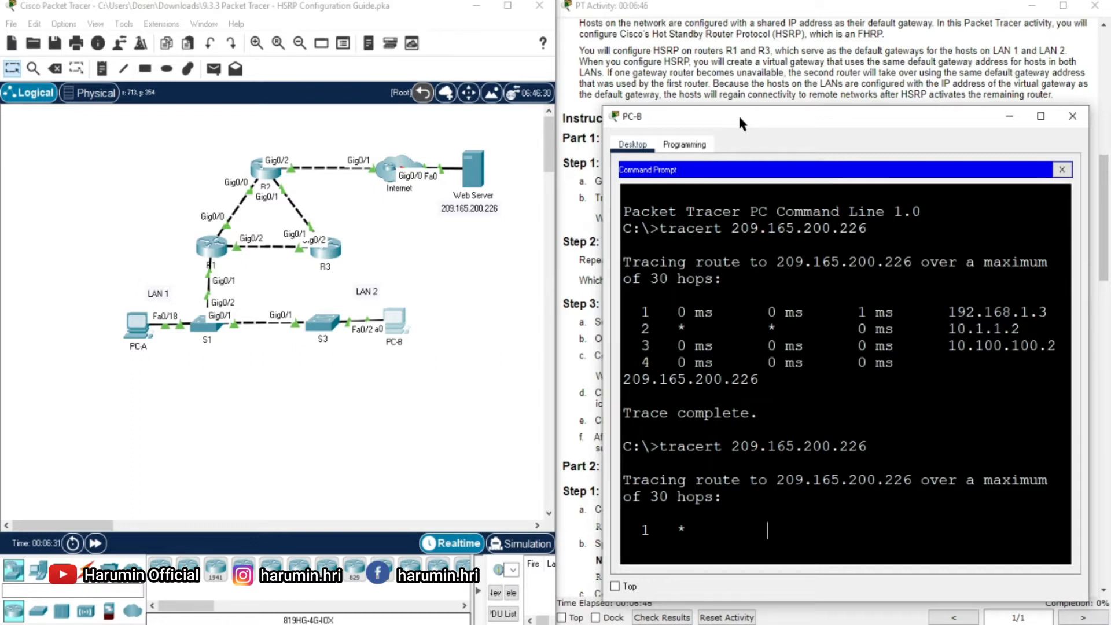
{"action": "left_click_drag", "start_coordinate": [739, 117], "coordinate": [725, 71]}
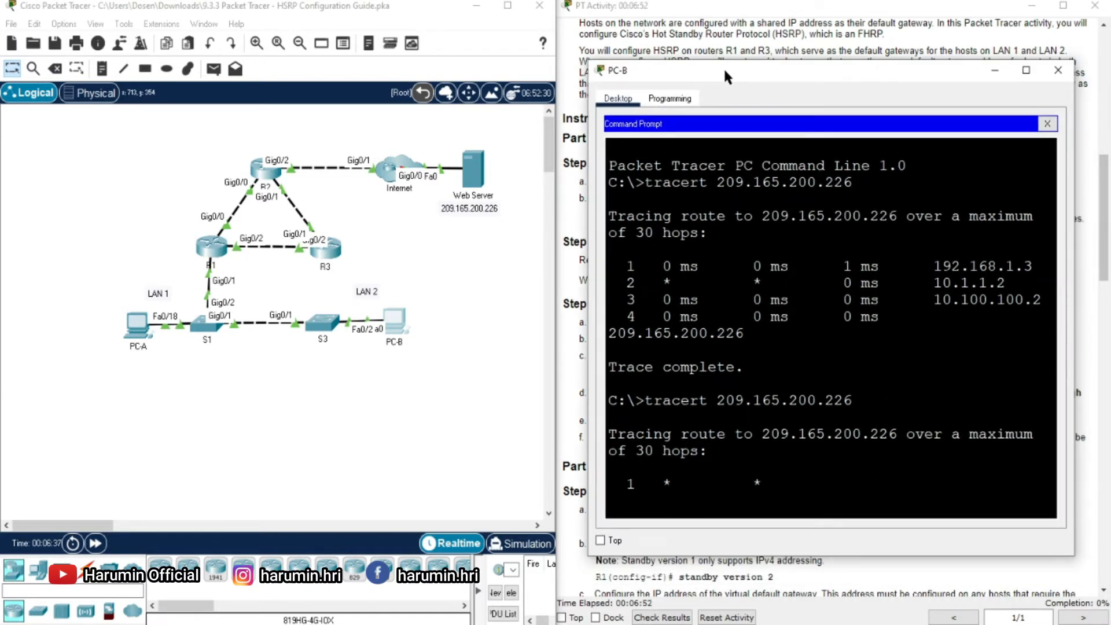
{"action": "left_click_drag", "start_coordinate": [725, 71], "coordinate": [657, 63]}
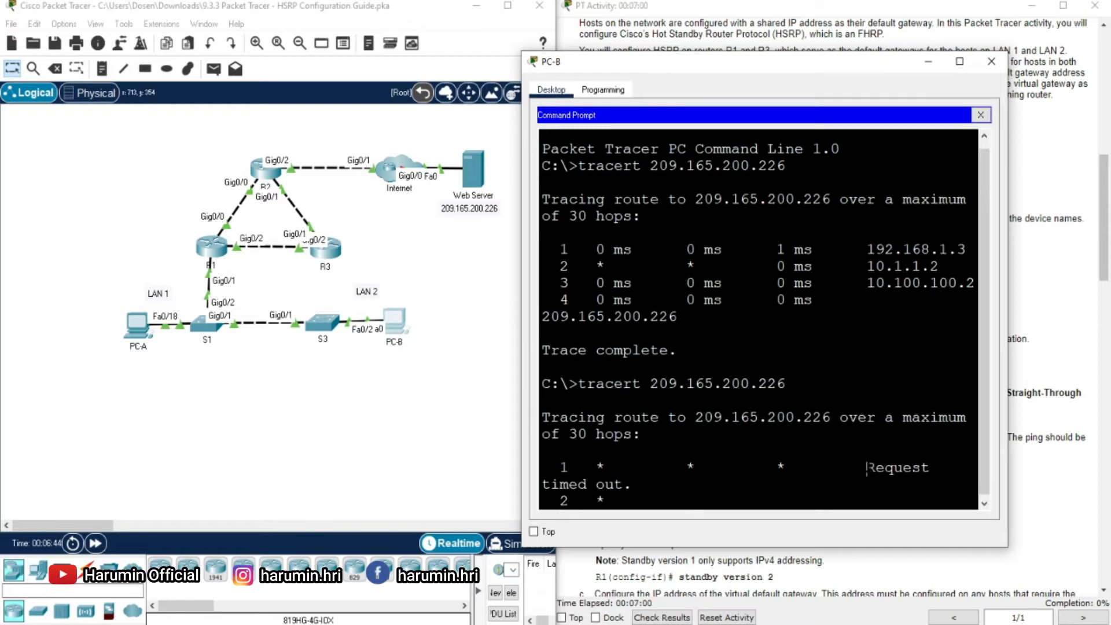
- Compare the new PC-B trace with the earlier Step 2 output and the topology, and read the reconnection instructions in Step 3
{"action": "left_click_drag", "start_coordinate": [866, 468], "coordinate": [632, 485]}
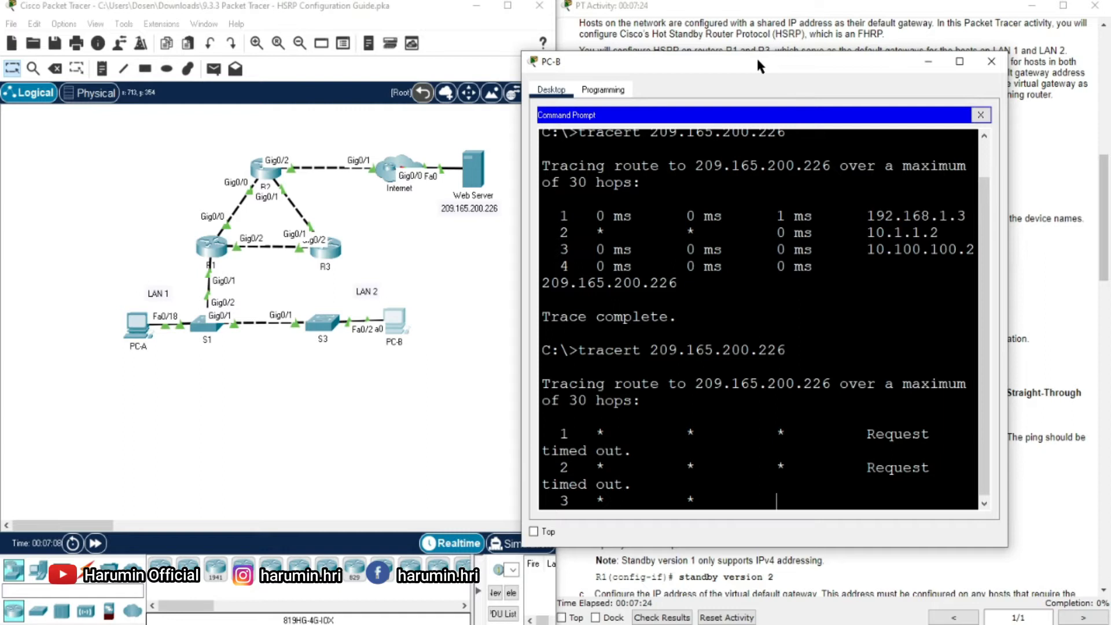
{"action": "left_click_drag", "start_coordinate": [757, 59], "coordinate": [316, 42]}
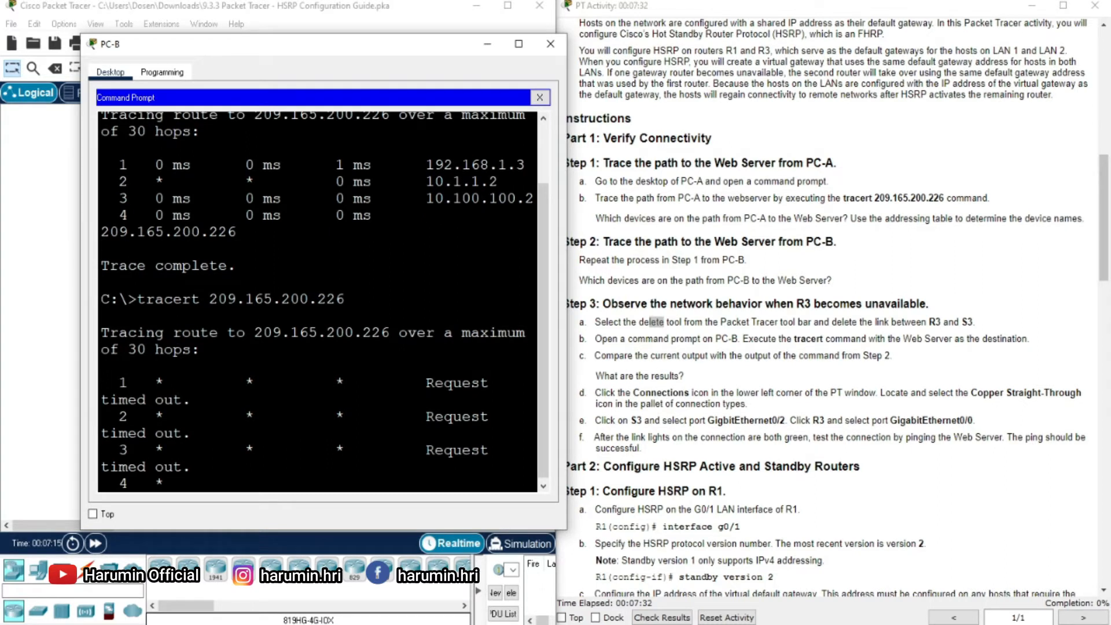
{"action": "scroll", "coordinate": [317, 301], "scroll_direction": "up", "scroll_amount": 1}
{"action": "left_click_drag", "start_coordinate": [237, 276], "coordinate": [103, 149]}
{"action": "mouse_move", "coordinate": [347, 483]}
{"action": "left_mouse_down"}
{"action": "mouse_move", "coordinate": [347, 434]}
{"action": "mouse_move", "coordinate": [347, 467]}
{"action": "left_mouse_up"}
{"action": "left_click", "coordinate": [480, 450]}
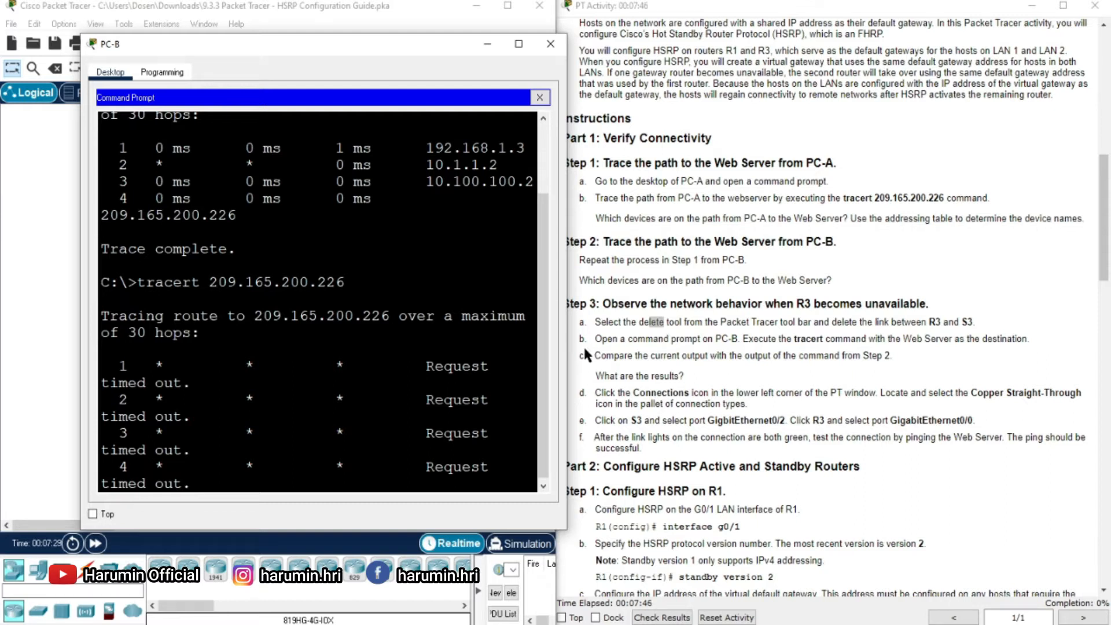
{"action": "left_click_drag", "start_coordinate": [398, 44], "coordinate": [829, 68]}
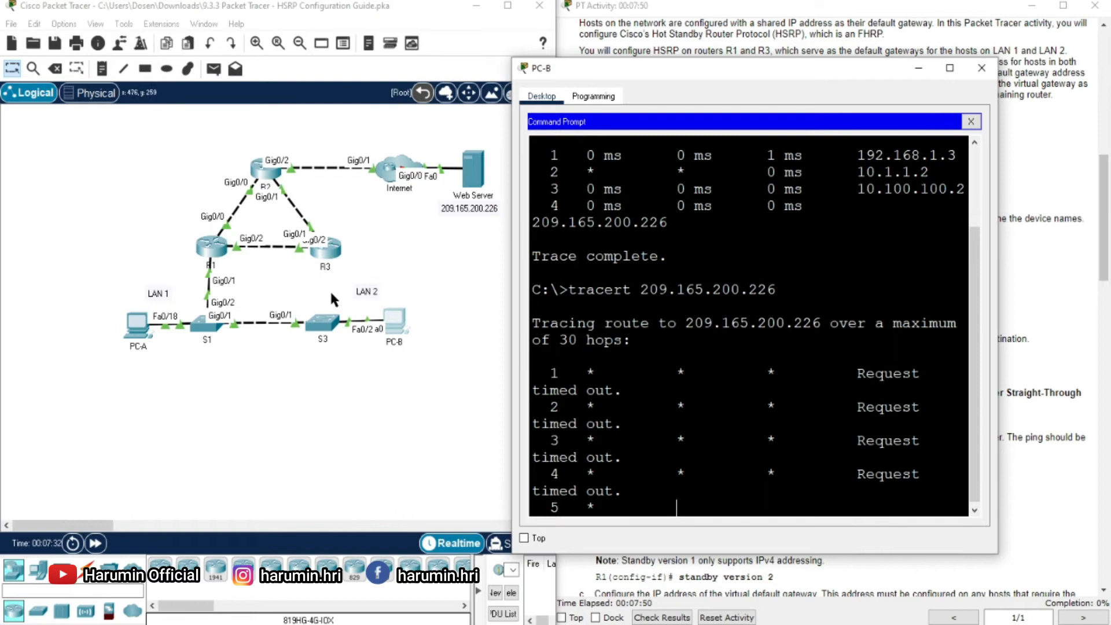
{"action": "left_click", "coordinate": [1039, 407]}
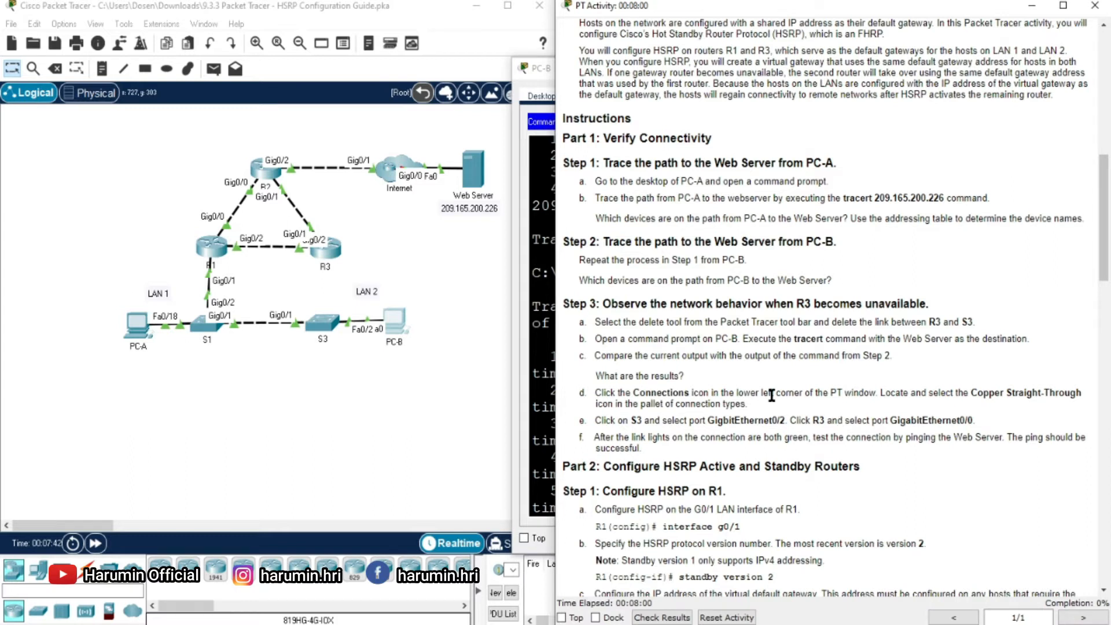
- Undo the deletion of the R3–S3 link and fast-forward the simulation time so its link lights come up
{"action": "left_click", "coordinate": [322, 375]}
{"action": "key", "text": "ctrl+z"}
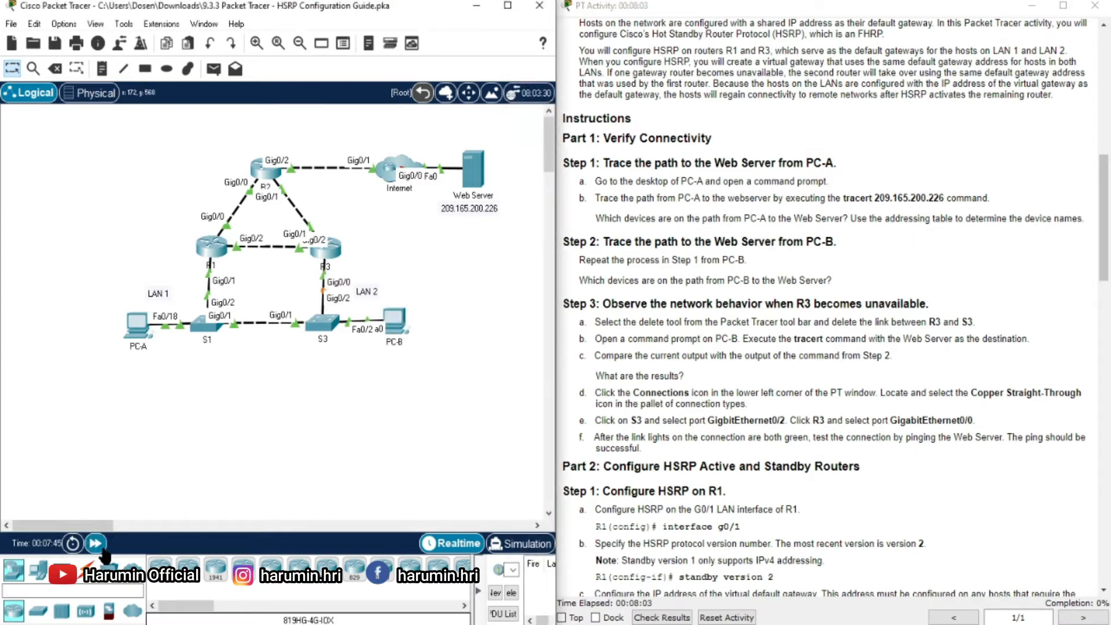
{"action": "left_click", "coordinate": [96, 543]}
- Test the restored connection by running tracert 209.165.200.226 from PC-B's Command Prompt
{"action": "left_click", "coordinate": [403, 331]}
{"action": "key", "text": "Up"}
{"action": "key", "text": "Return"}
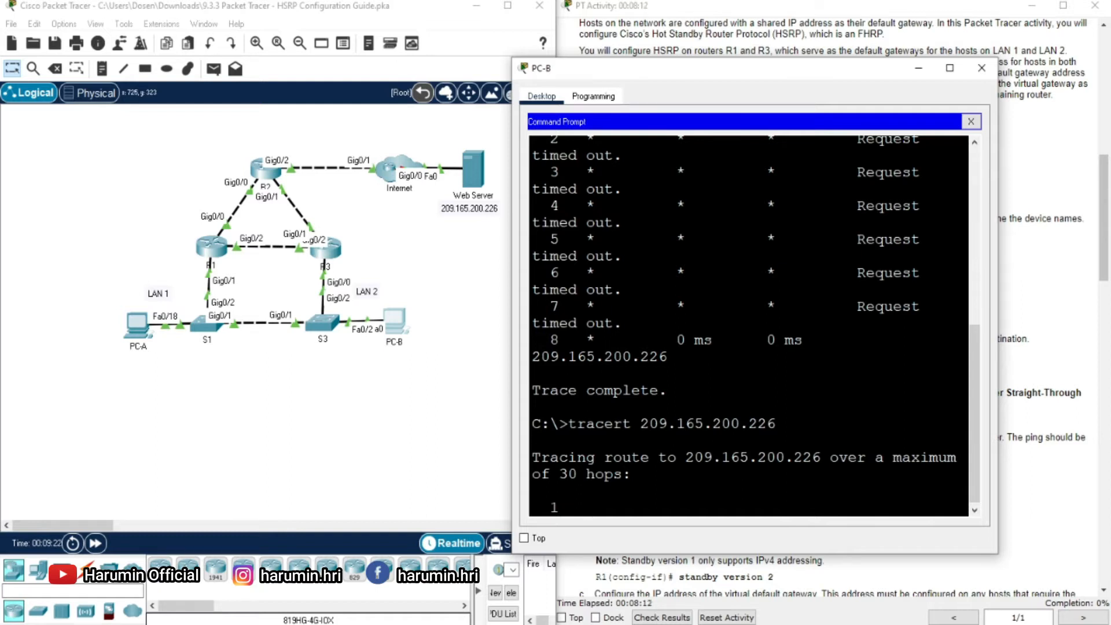
{"action": "mouse_move", "coordinate": [697, 68]}
{"action": "left_mouse_down"}
{"action": "mouse_move", "coordinate": [470, 42]}
{"action": "mouse_move", "coordinate": [440, 52]}
{"action": "left_mouse_up"}
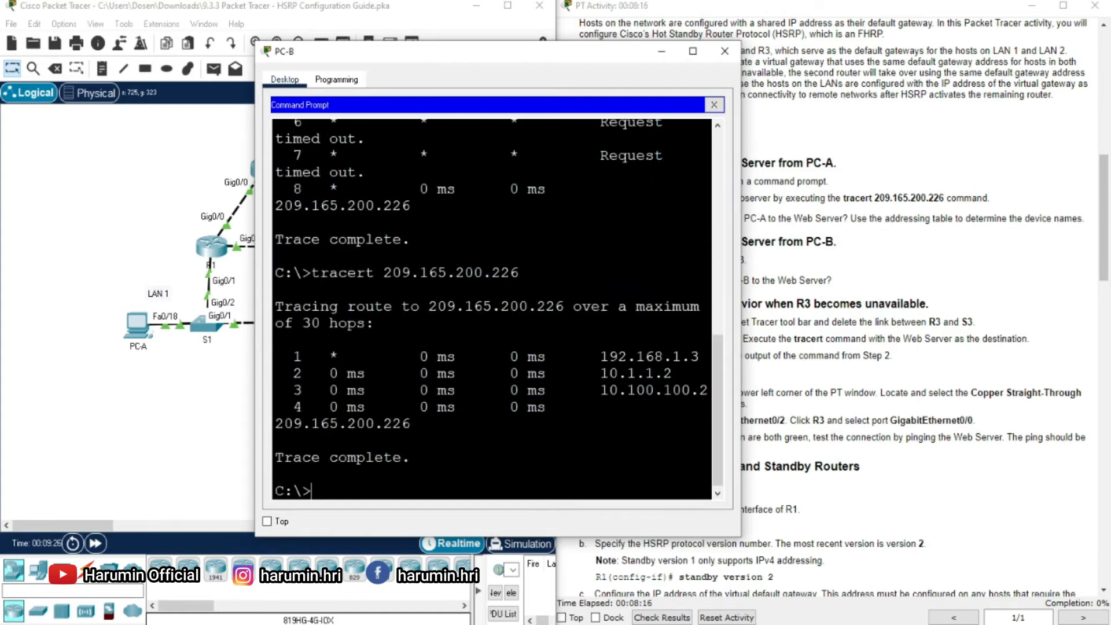
- Check PC-B's latest trace against the Step 3 instructions and the topology, then minimize the PC-B window
{"action": "left_click", "coordinate": [904, 408]}
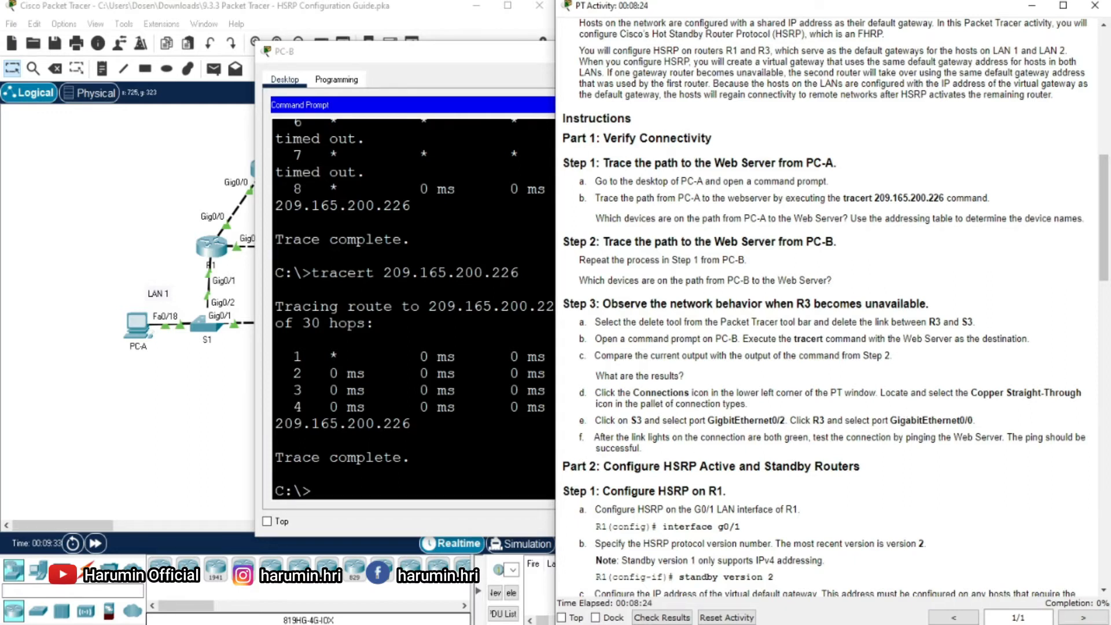
{"action": "left_click_drag", "start_coordinate": [353, 49], "coordinate": [565, 56]}
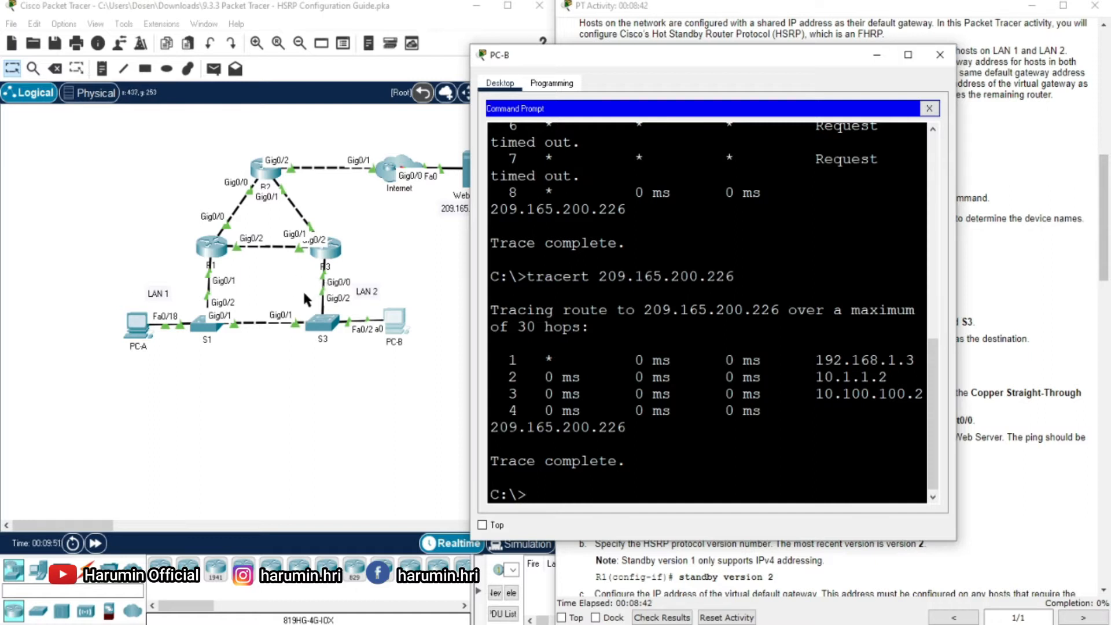
{"action": "left_click_drag", "start_coordinate": [795, 56], "coordinate": [528, 73]}
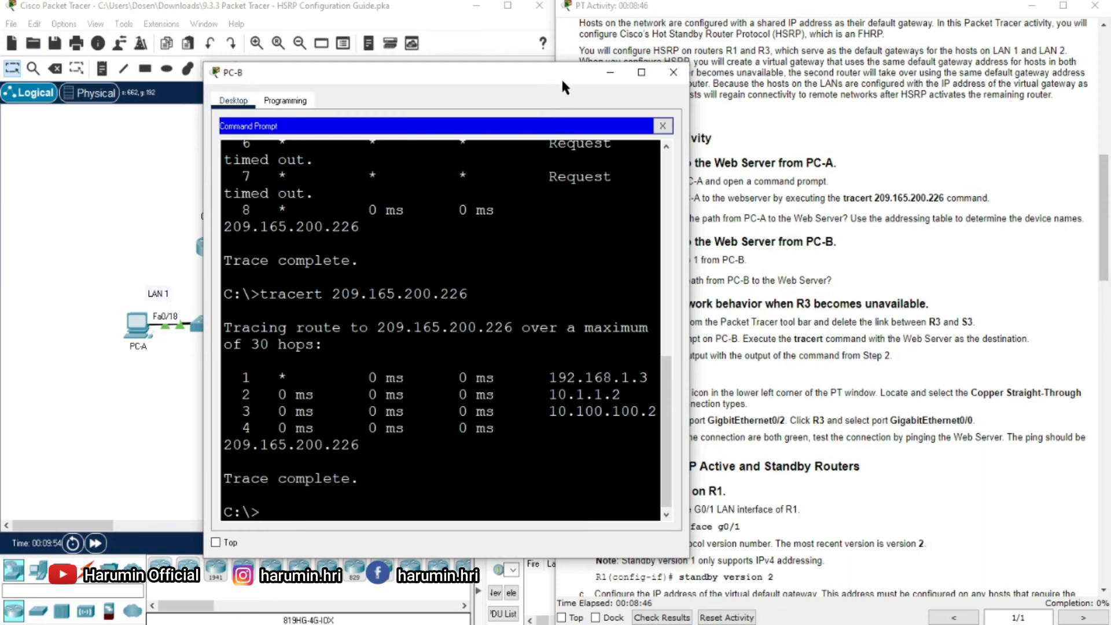
{"action": "left_click", "coordinate": [605, 72]}
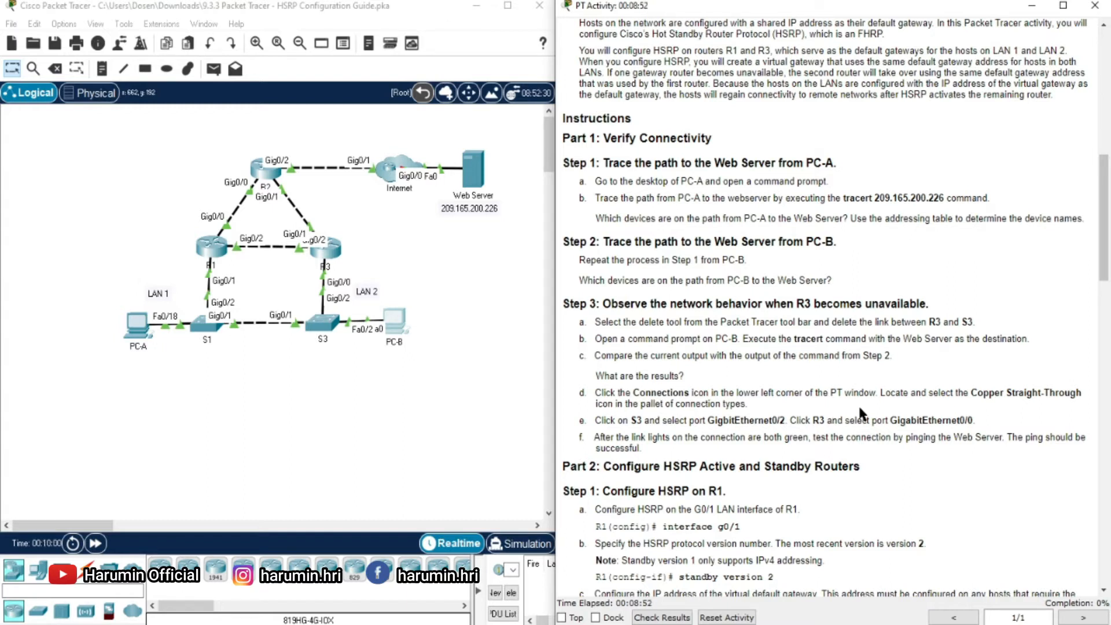
- Follow Part 2, Step 1 of the instructions: open R1's command line and enter global configuration mode with en and conf t
{"action": "scroll", "coordinate": [862, 412], "scroll_direction": "down", "scroll_amount": 1}
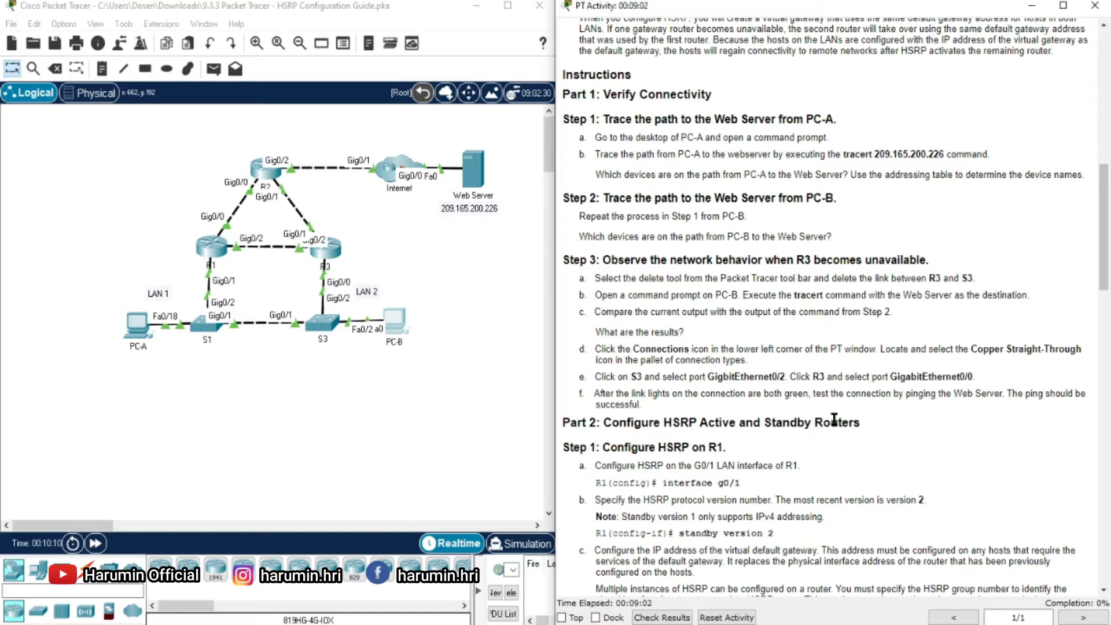
{"action": "scroll", "coordinate": [833, 417], "scroll_direction": "down", "scroll_amount": 3}
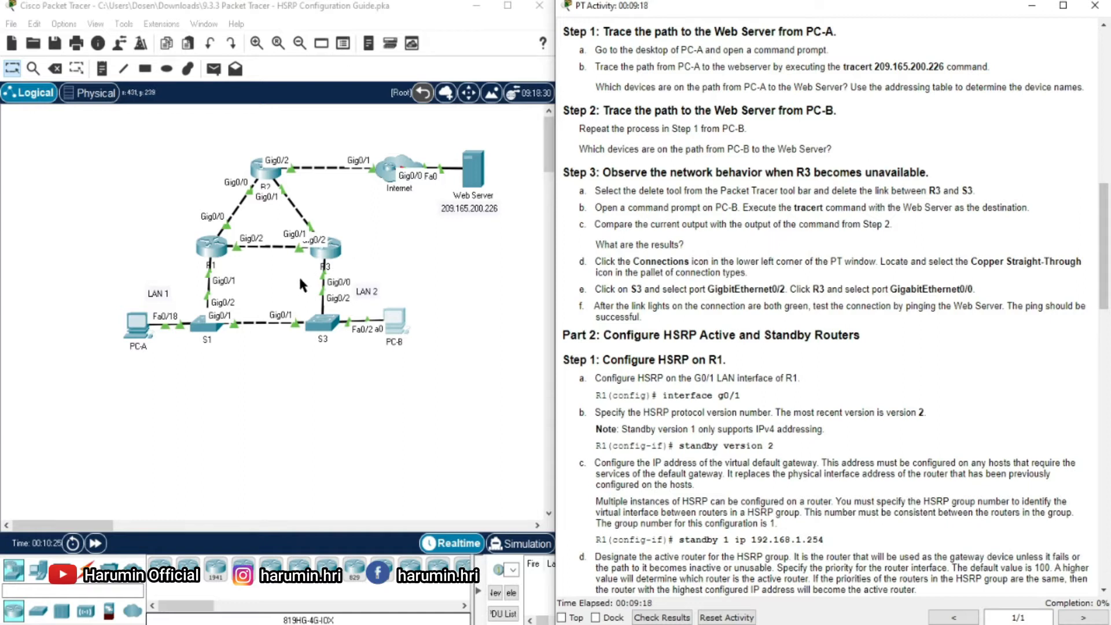
{"action": "left_click", "coordinate": [203, 257]}
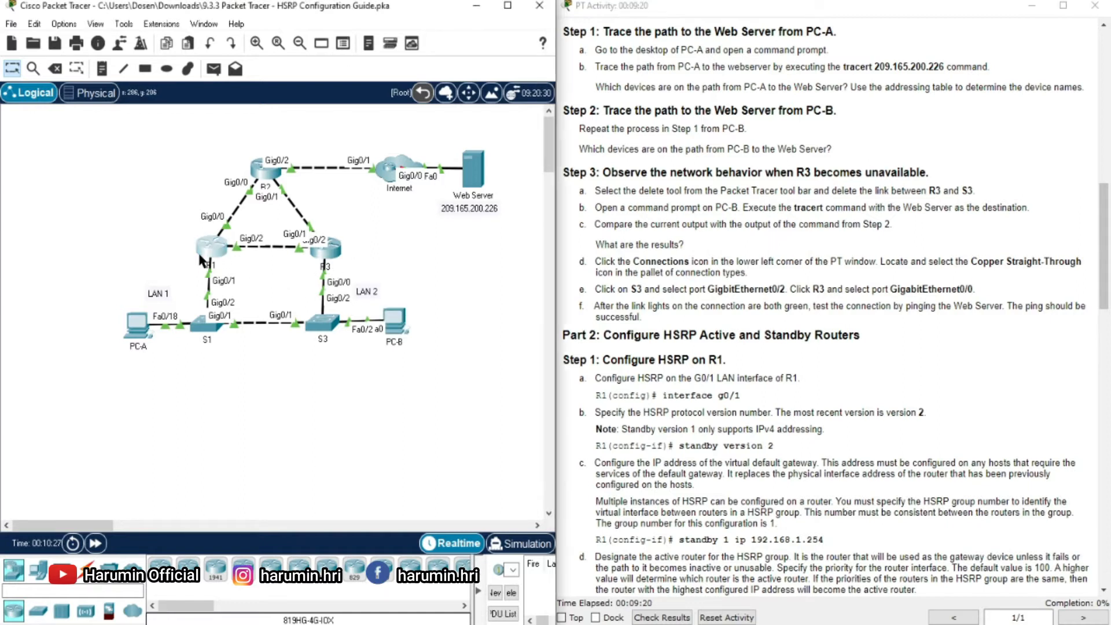
{"action": "left_click_drag", "start_coordinate": [513, 71], "coordinate": [265, 66]}
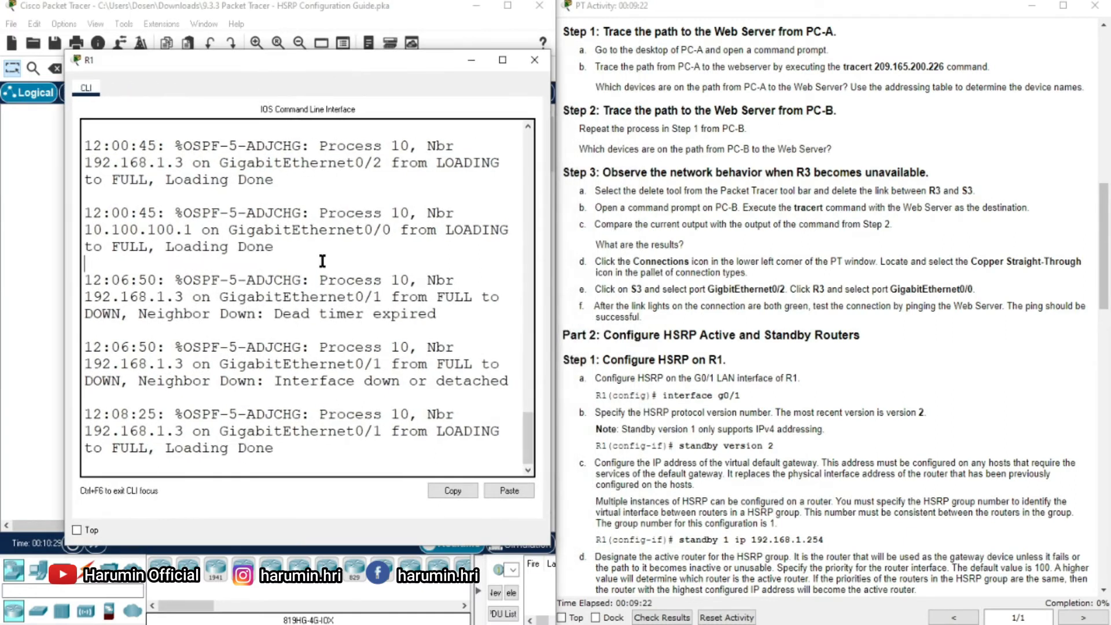
{"action": "key", "text": "Return"}
{"action": "key", "text": "Return"}
{"action": "type", "text": "en"}
{"action": "key", "text": "Return"}
{"action": "type", "text": "confn t"}
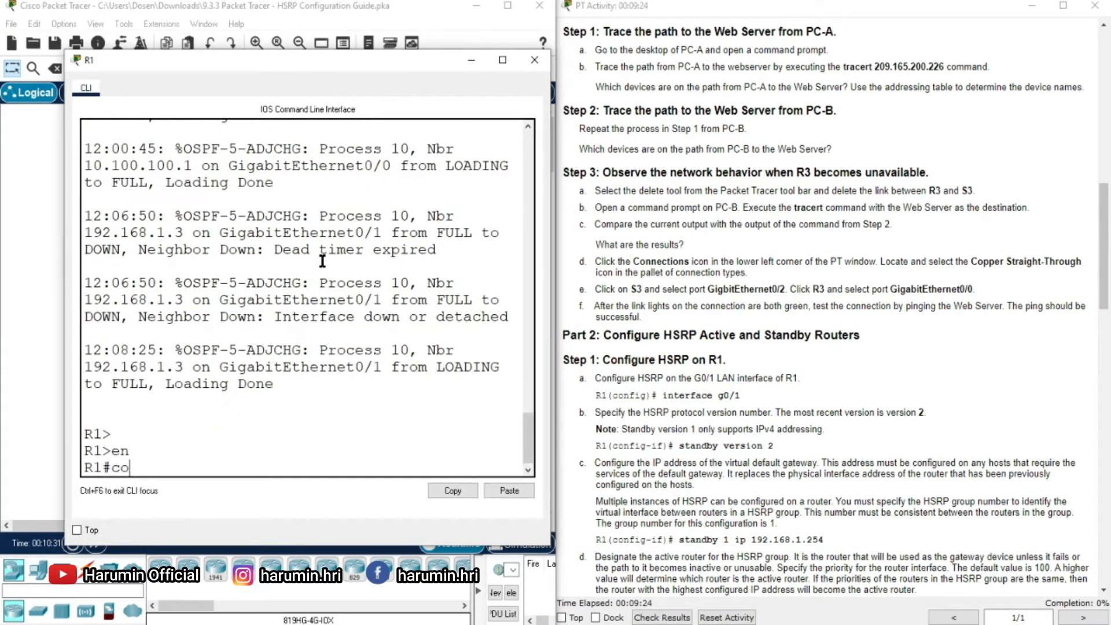
{"action": "key", "text": "BackSpace"}
{"action": "key", "text": "BackSpace"}
{"action": "key", "text": "BackSpace"}
{"action": "type", "text": "t"}
{"action": "key", "text": "Return"}
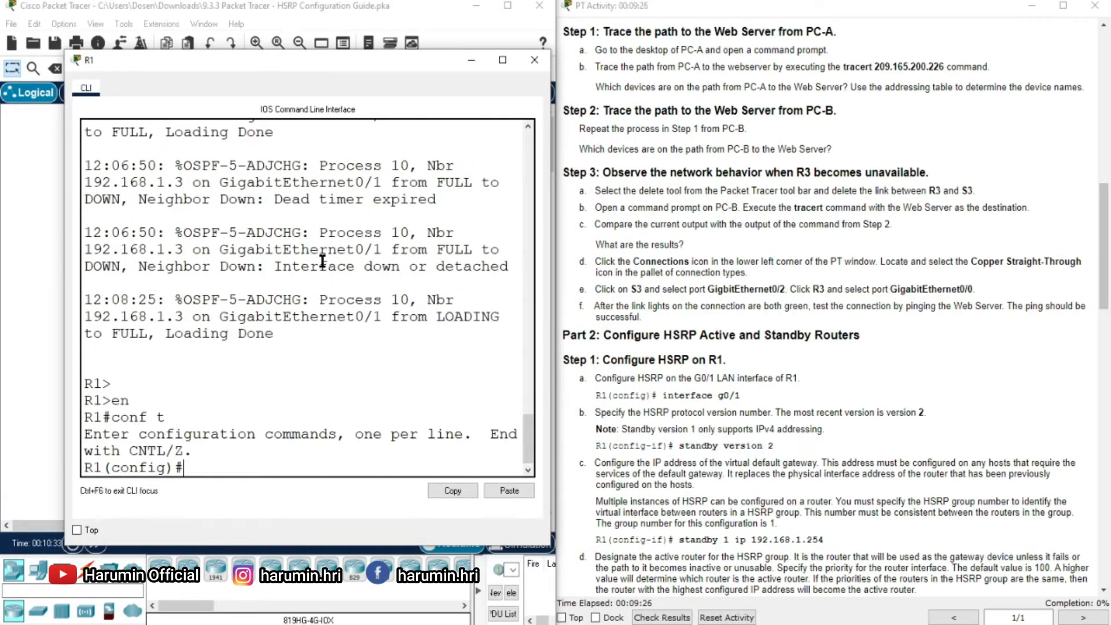
- Identify R1's LAN interface in the topology and enter its configuration mode with int g0/1
{"action": "key", "text": "Return"}
{"action": "key", "text": "Return"}
{"action": "type", "text": "int"}
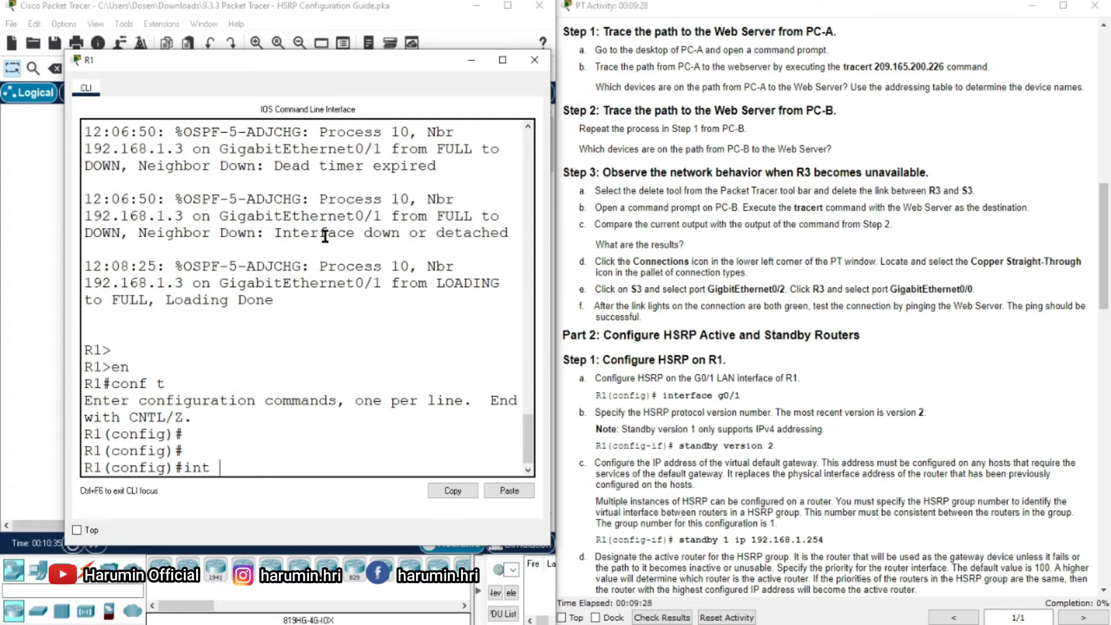
{"action": "left_click_drag", "start_coordinate": [252, 66], "coordinate": [662, 112]}
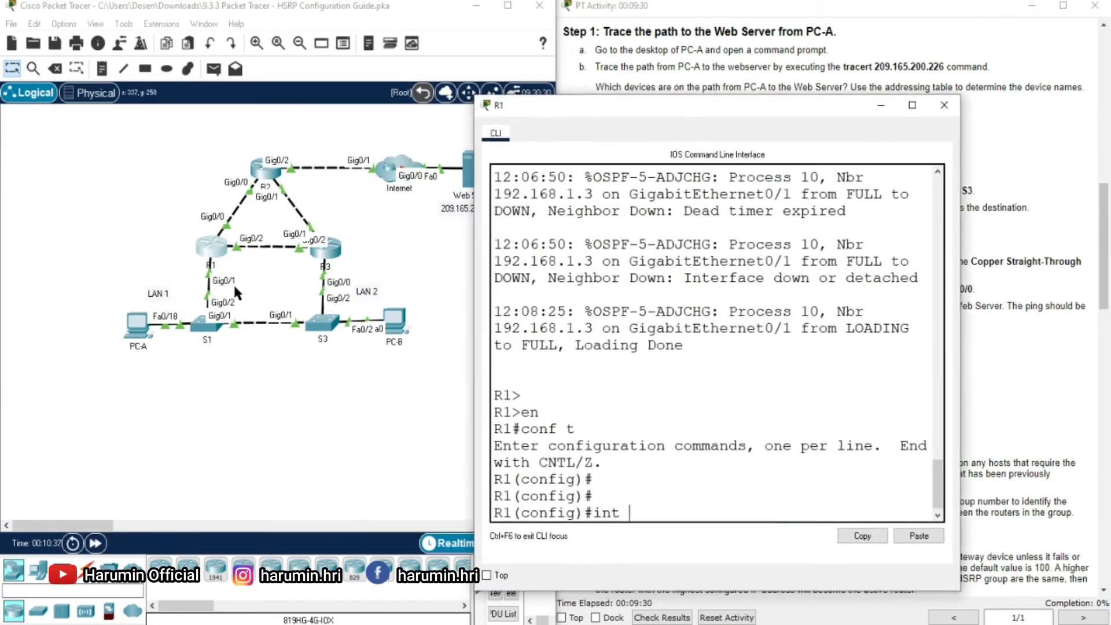
{"action": "left_click_drag", "start_coordinate": [561, 105], "coordinate": [187, 69]}
{"action": "type", "text": "g0/1"}
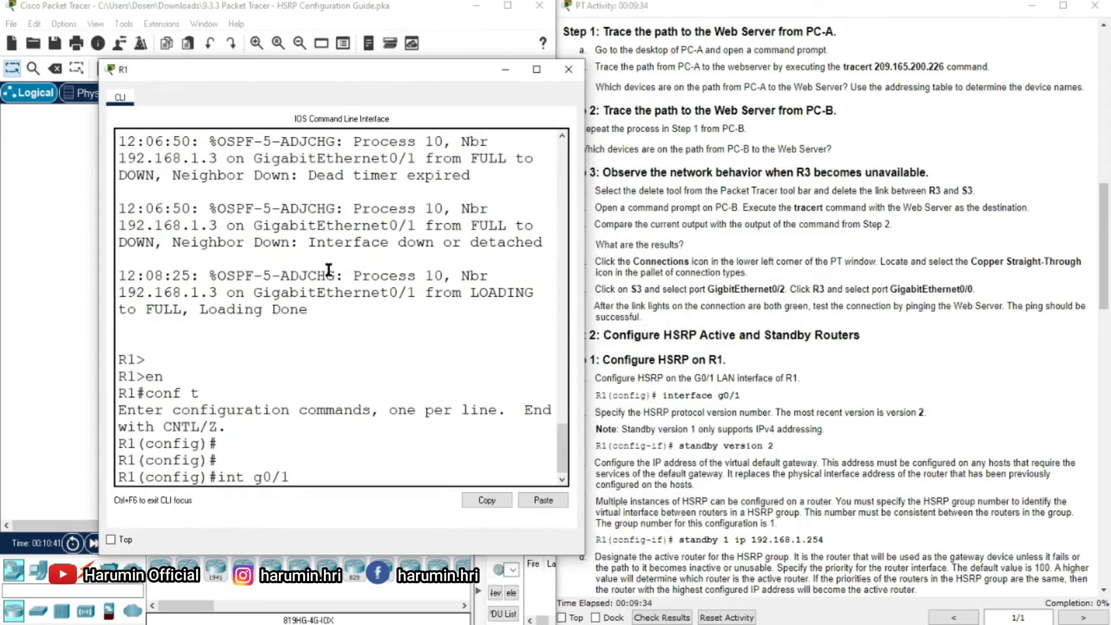
{"action": "key", "text": "Return"}
- Set the HSRP protocol on R1's g0/1 interface to version 2 with standby version 2
{"action": "type", "text": "standby ve"}
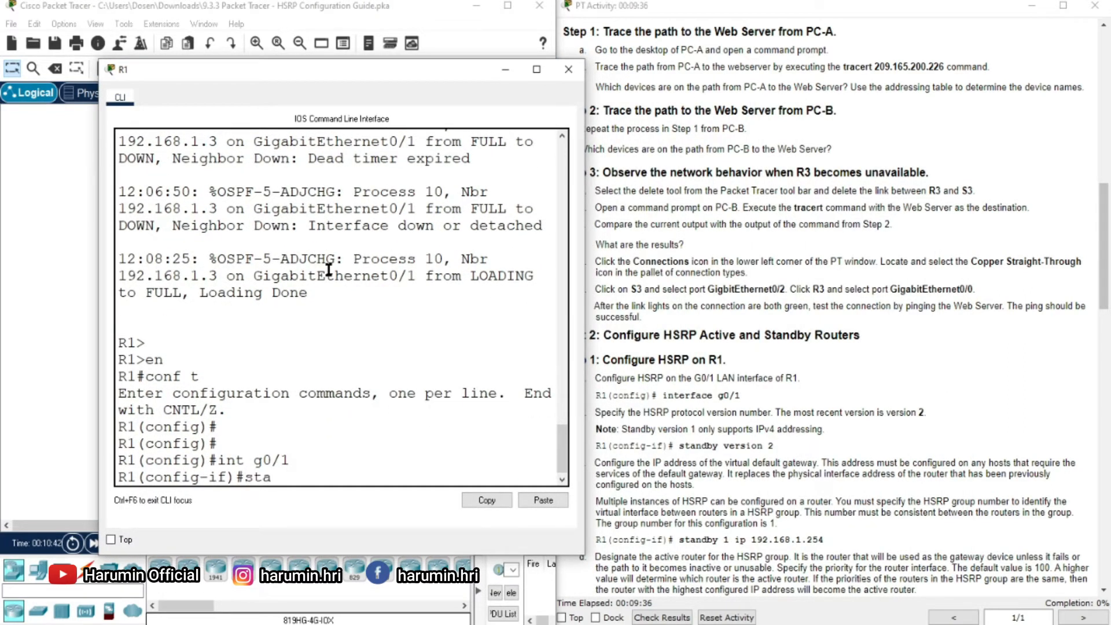
{"action": "key", "text": "Tab"}
{"action": "type", "text": "ver"}
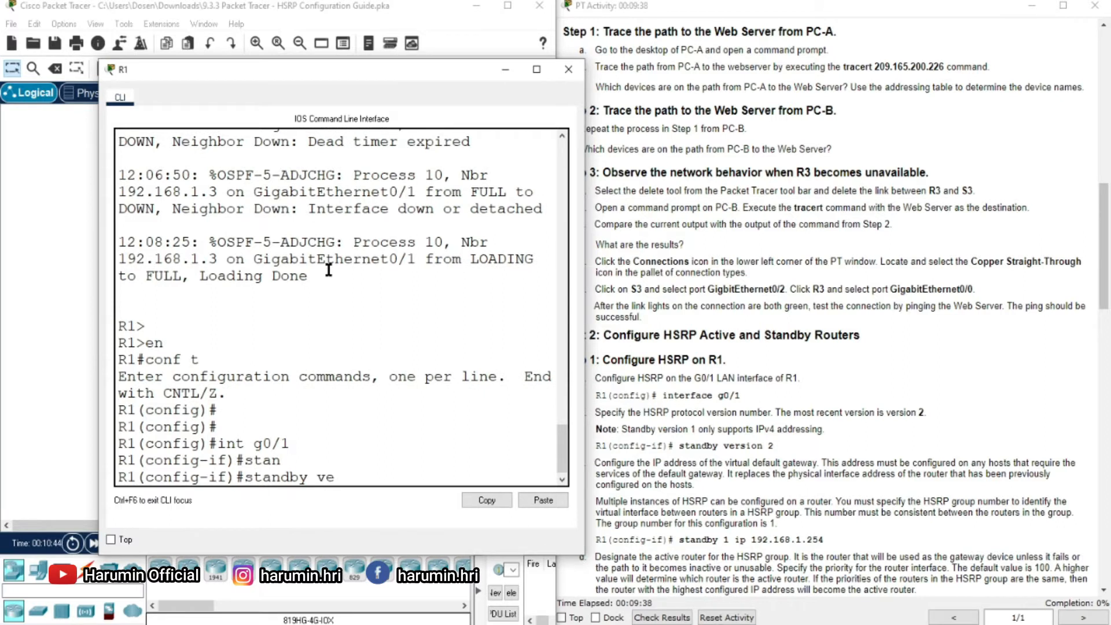
{"action": "key", "text": "Tab"}
{"action": "type", "text": "2"}
{"action": "key", "text": "Return"}
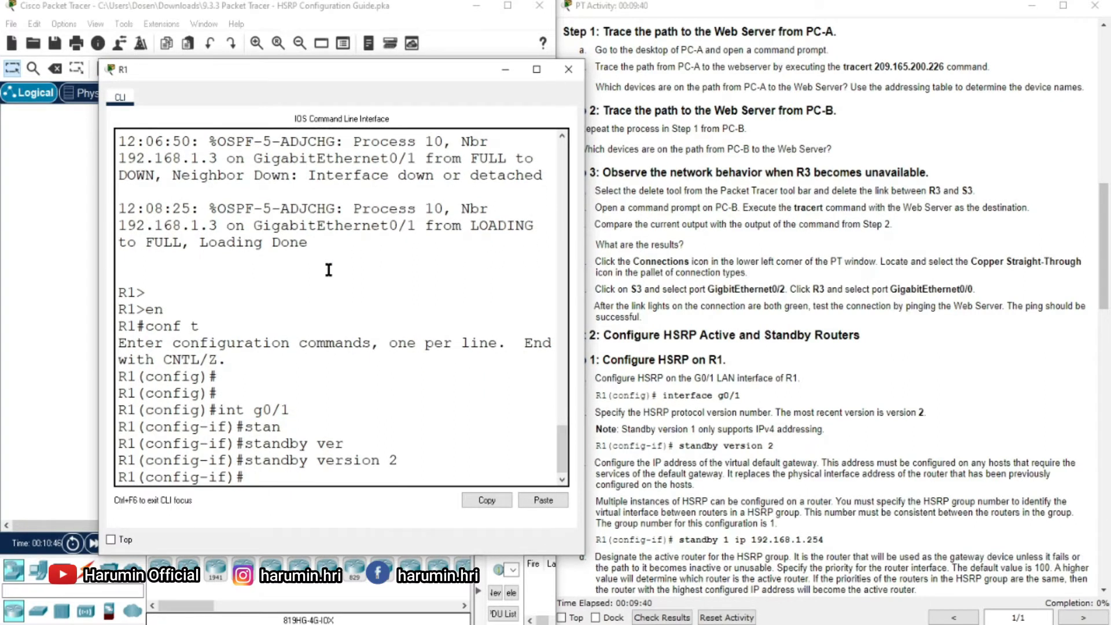
- Compare the HSRP version instruction in Part 2, Step 1b with R1's command line and the topology
{"action": "key", "text": "Return"}
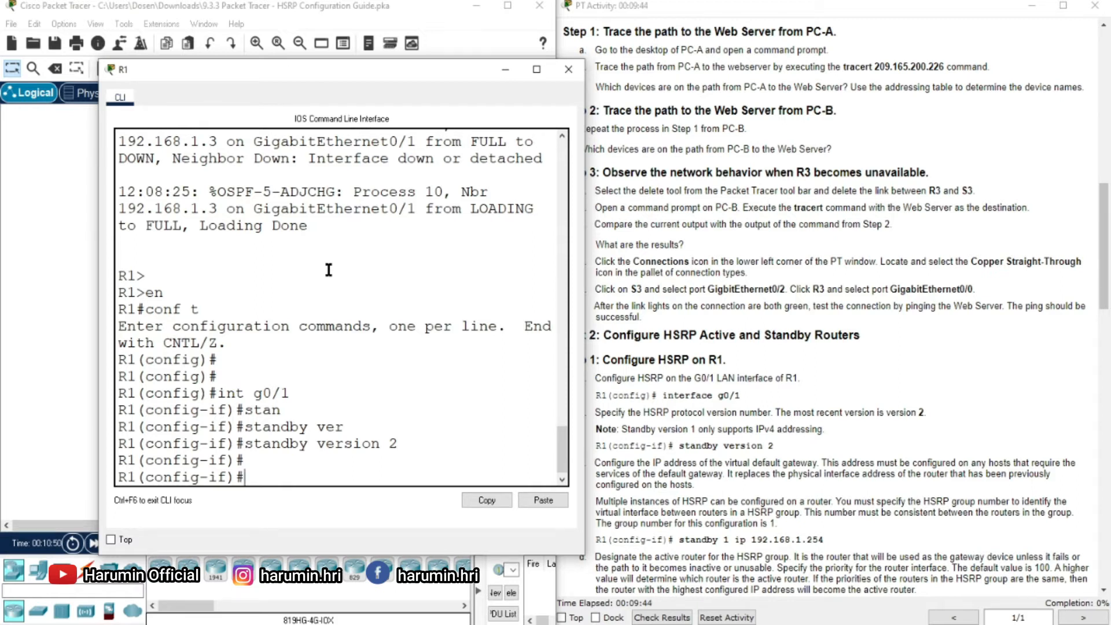
{"action": "left_click_drag", "start_coordinate": [445, 72], "coordinate": [391, 69]}
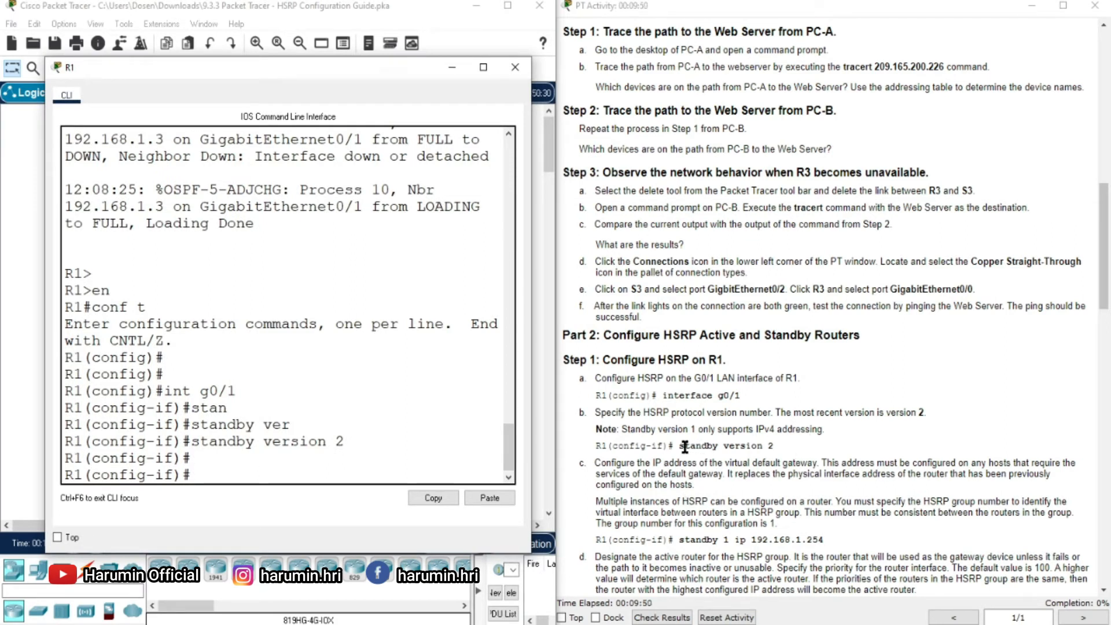
{"action": "left_click_drag", "start_coordinate": [684, 447], "coordinate": [787, 452]}
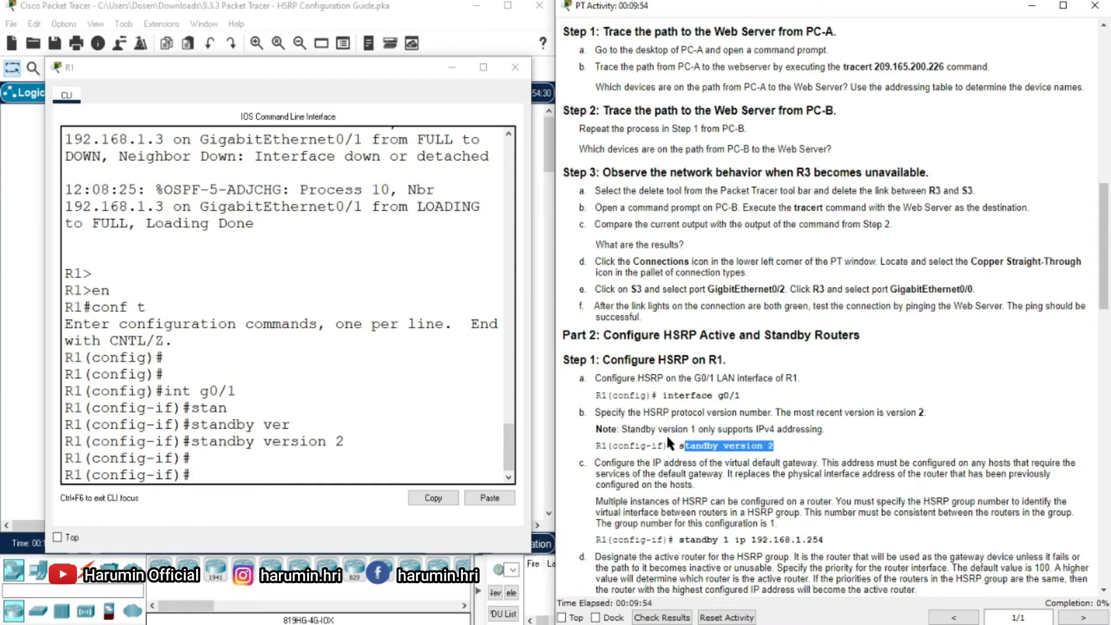
{"action": "left_click", "coordinate": [797, 459]}
{"action": "left_click_drag", "start_coordinate": [679, 446], "coordinate": [767, 448]}
{"action": "left_click", "coordinate": [770, 448]}
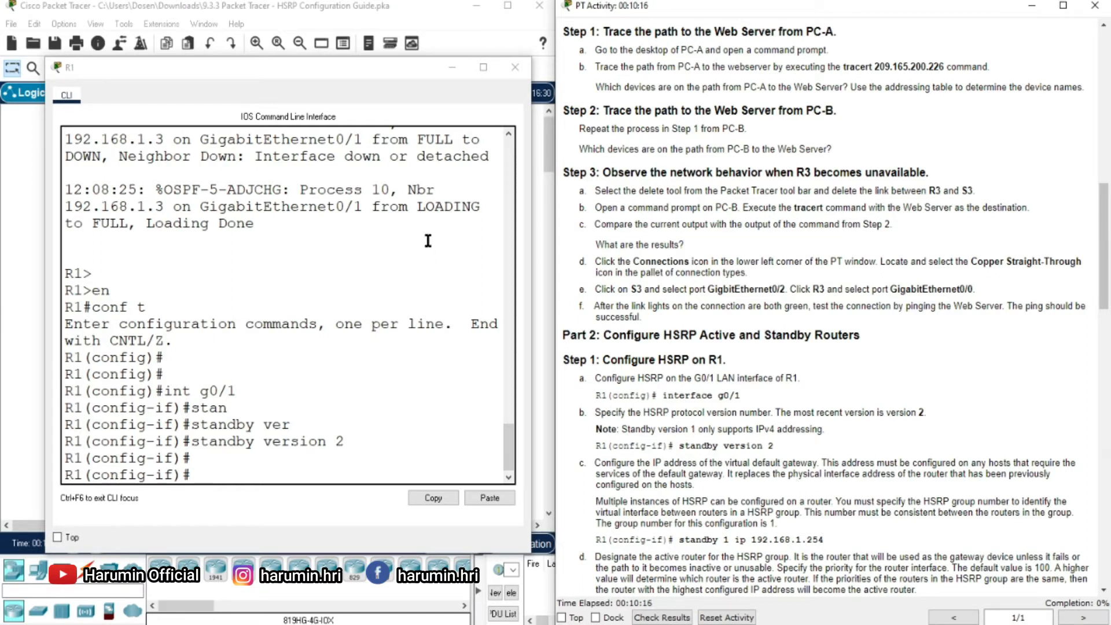
{"action": "left_click_drag", "start_coordinate": [251, 75], "coordinate": [818, 80]}
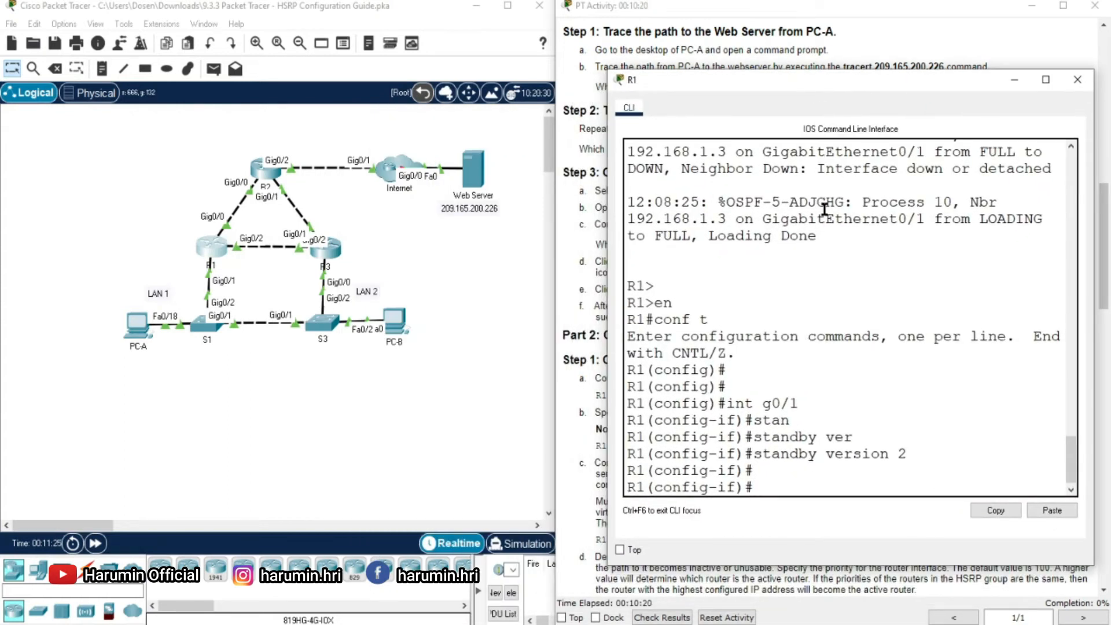
{"action": "left_click_drag", "start_coordinate": [723, 81], "coordinate": [244, 67]}
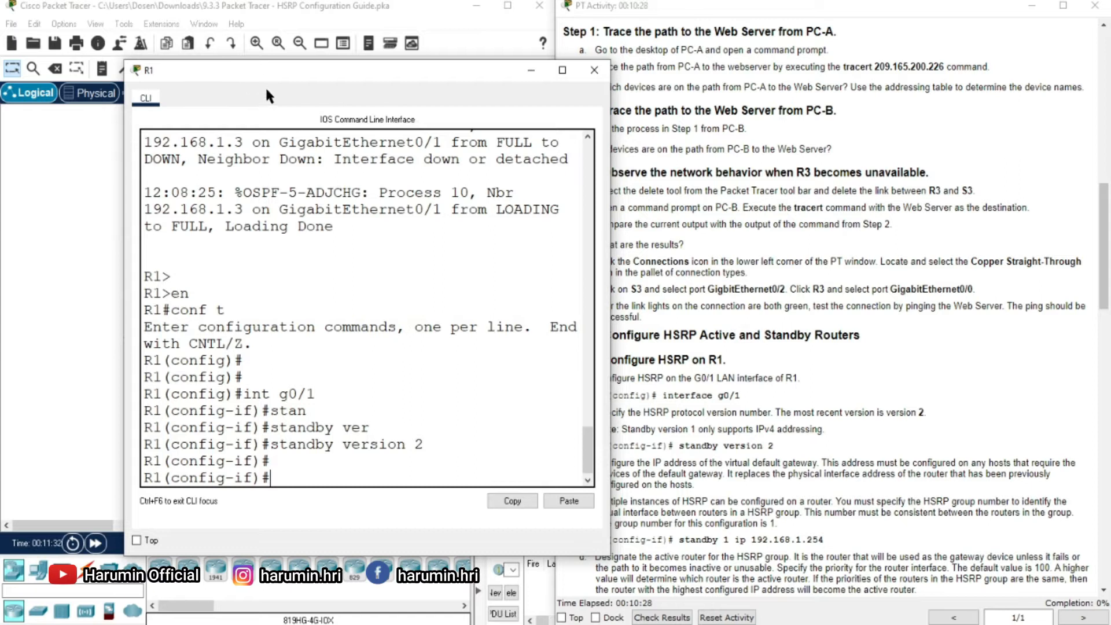
{"action": "left_click_drag", "start_coordinate": [299, 67], "coordinate": [282, 58]}
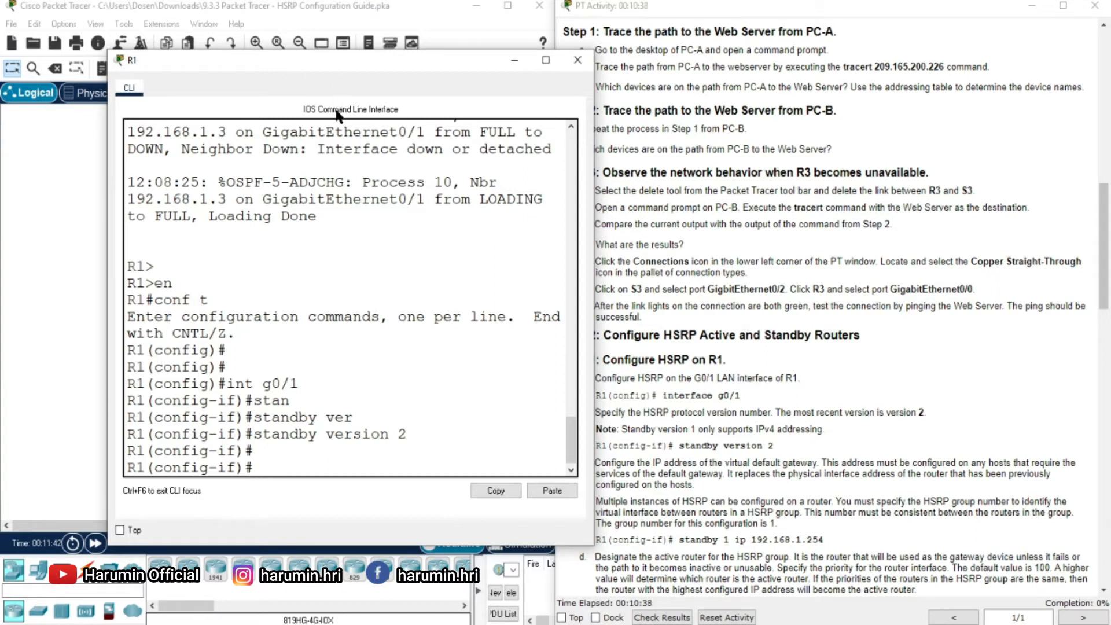
- Check the default gateway in PC-A's IP configuration, then put the PC-A and R1 windows away
{"action": "left_click_drag", "start_coordinate": [313, 65], "coordinate": [655, 78]}
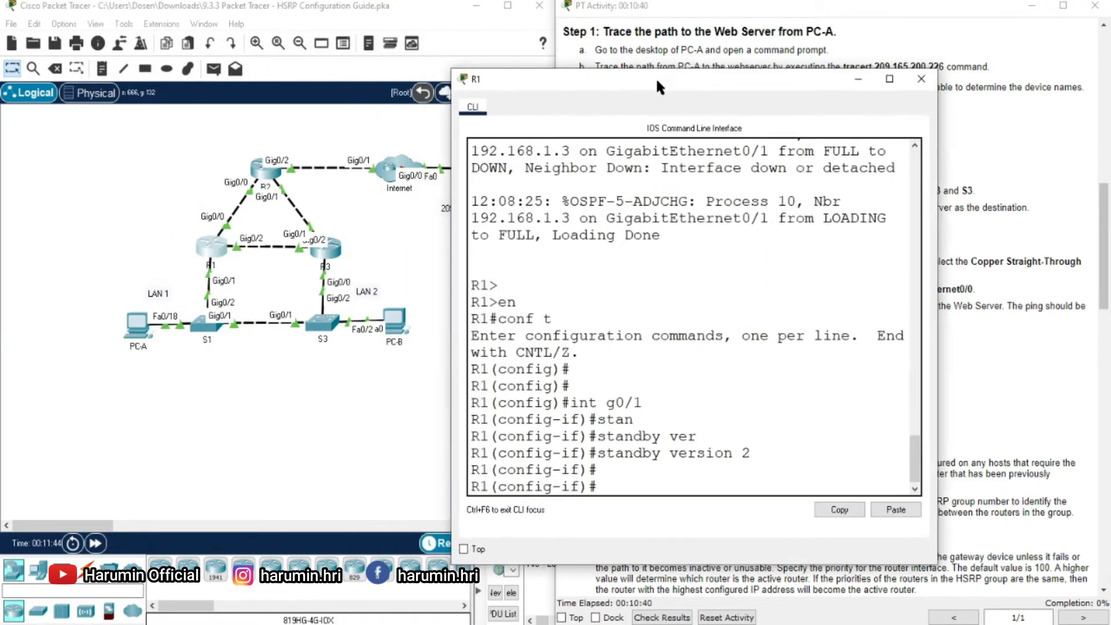
{"action": "left_click", "coordinate": [133, 335]}
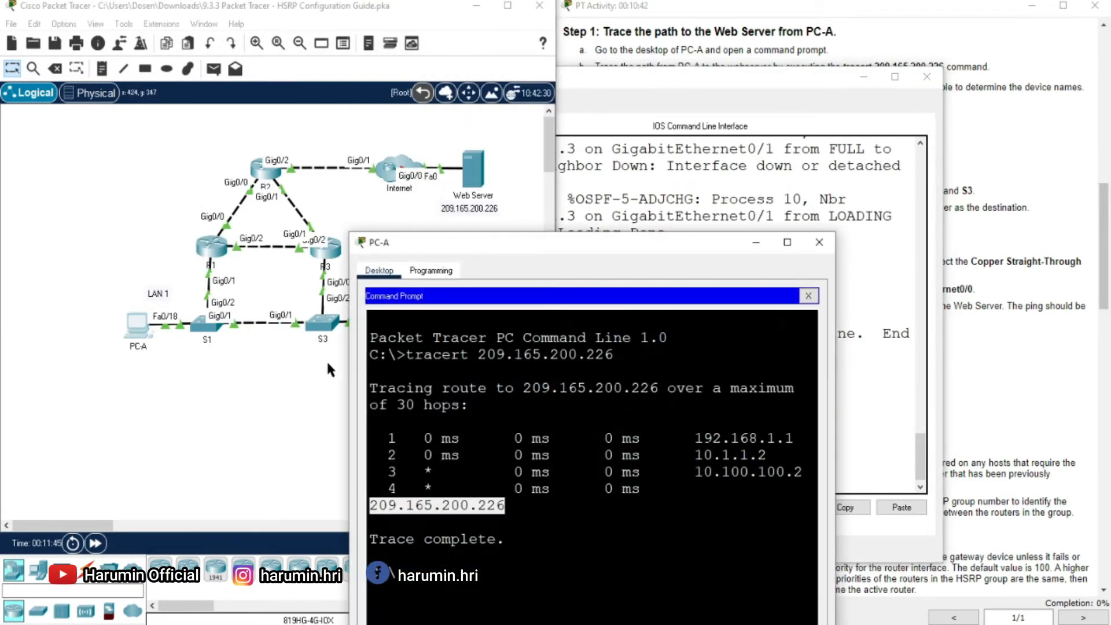
{"action": "left_click", "coordinate": [807, 297]}
{"action": "left_click", "coordinate": [411, 339]}
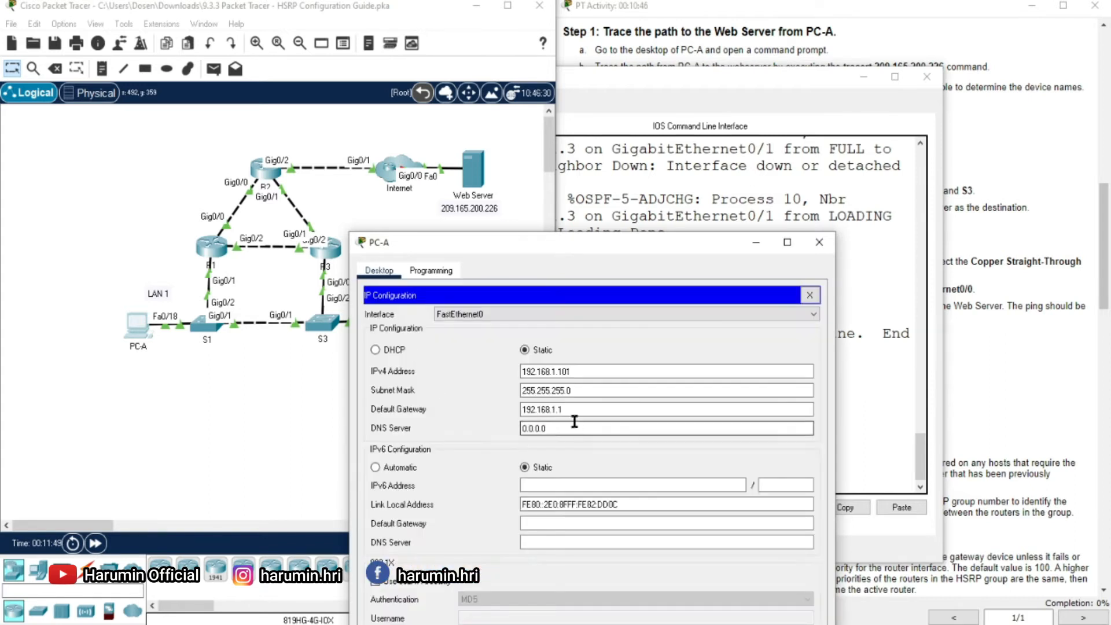
{"action": "left_click_drag", "start_coordinate": [572, 411], "coordinate": [450, 409]}
{"action": "left_click", "coordinate": [750, 243]}
{"action": "left_click_drag", "start_coordinate": [685, 69], "coordinate": [564, 50]}
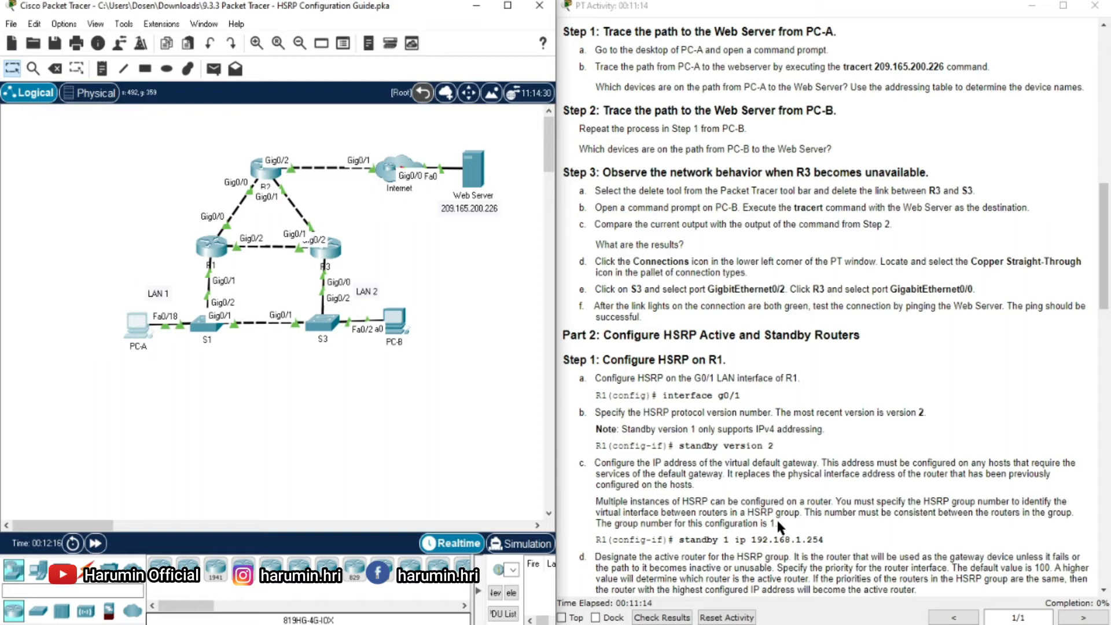
- Configure the virtual gateway for HSRP group 1 on R1's g0/1 interface with standby 1 ip 192.168.1.254
{"action": "left_click_drag", "start_coordinate": [776, 523], "coordinate": [756, 521]}
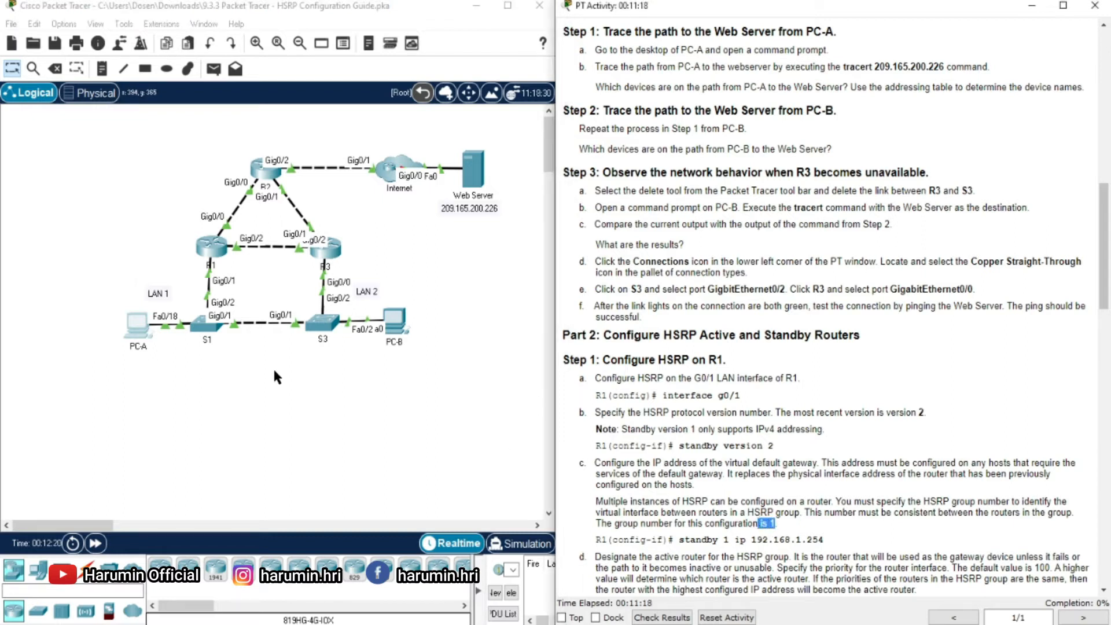
{"action": "left_click", "coordinate": [219, 255]}
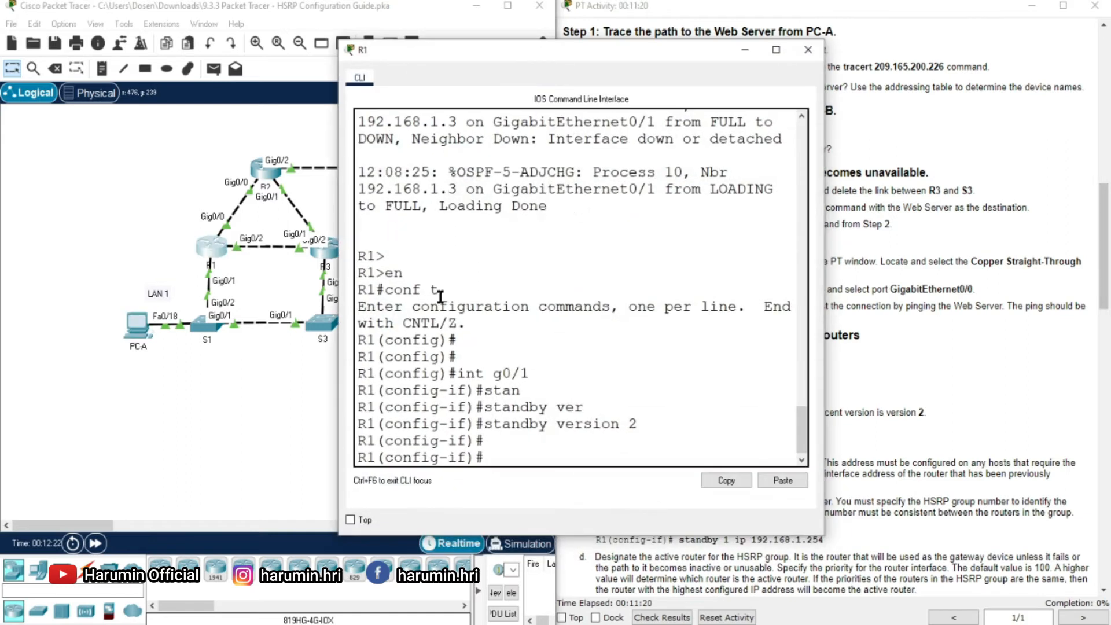
{"action": "left_click_drag", "start_coordinate": [486, 55], "coordinate": [296, 21]}
{"action": "type", "text": "stam"}
{"action": "key", "text": "Tab"}
{"action": "key", "text": "BackSpace"}
{"action": "type", "text": "n"}
{"action": "key", "text": "Tab"}
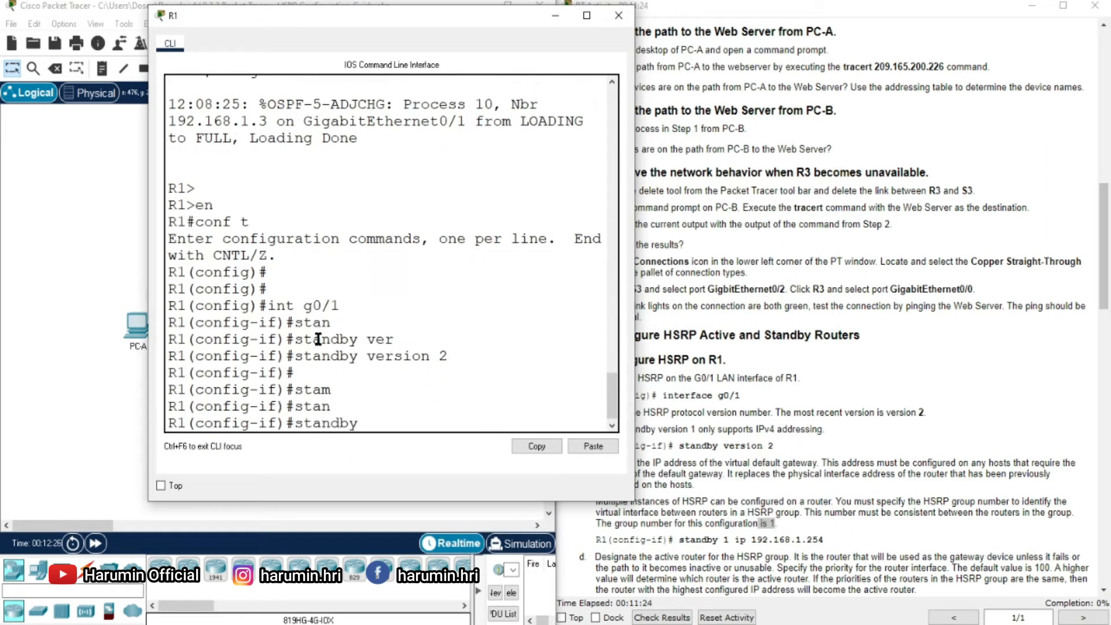
{"action": "type", "text": "1 ip"}
{"action": "left_click_drag", "start_coordinate": [267, 19], "coordinate": [639, 81]}
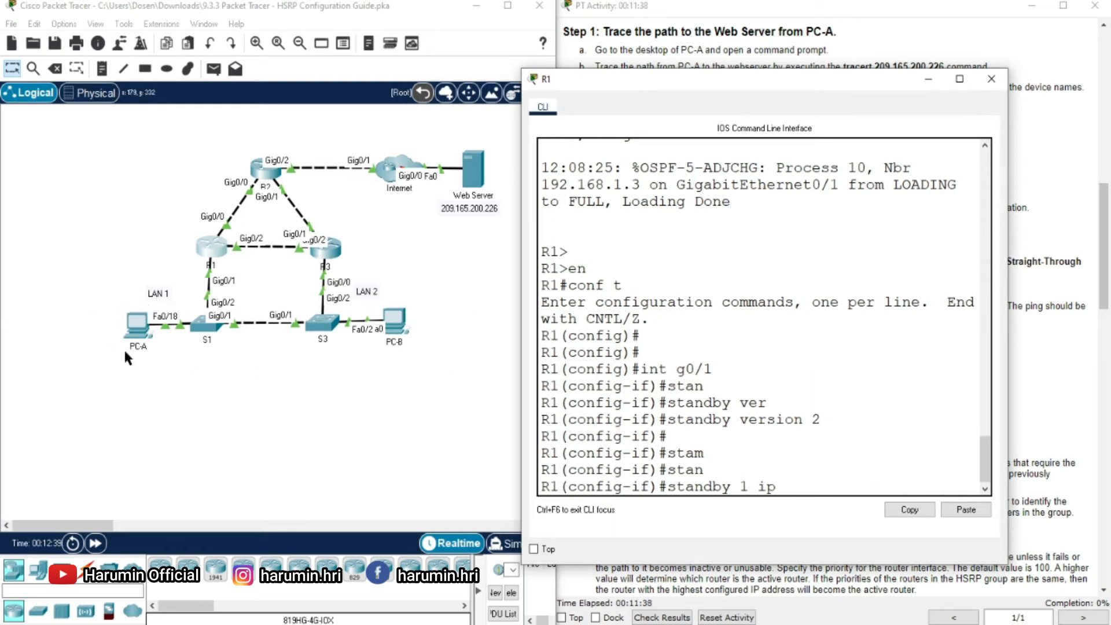
{"action": "left_click_drag", "start_coordinate": [714, 77], "coordinate": [271, 20]}
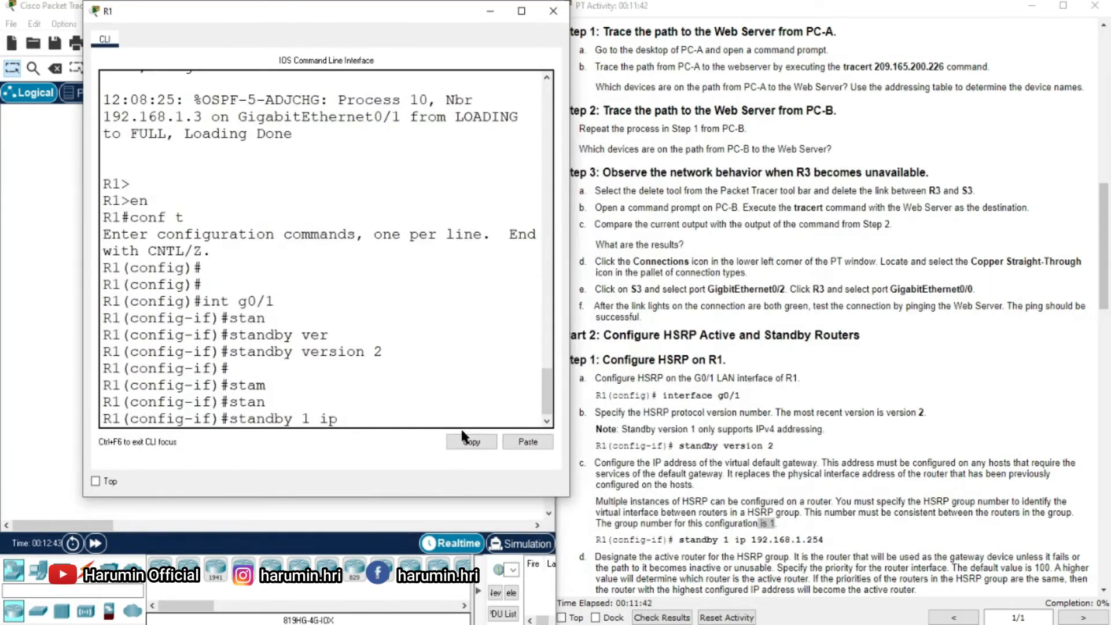
{"action": "type", "text": "192.168.1.254"}
{"action": "key", "text": "Return"}
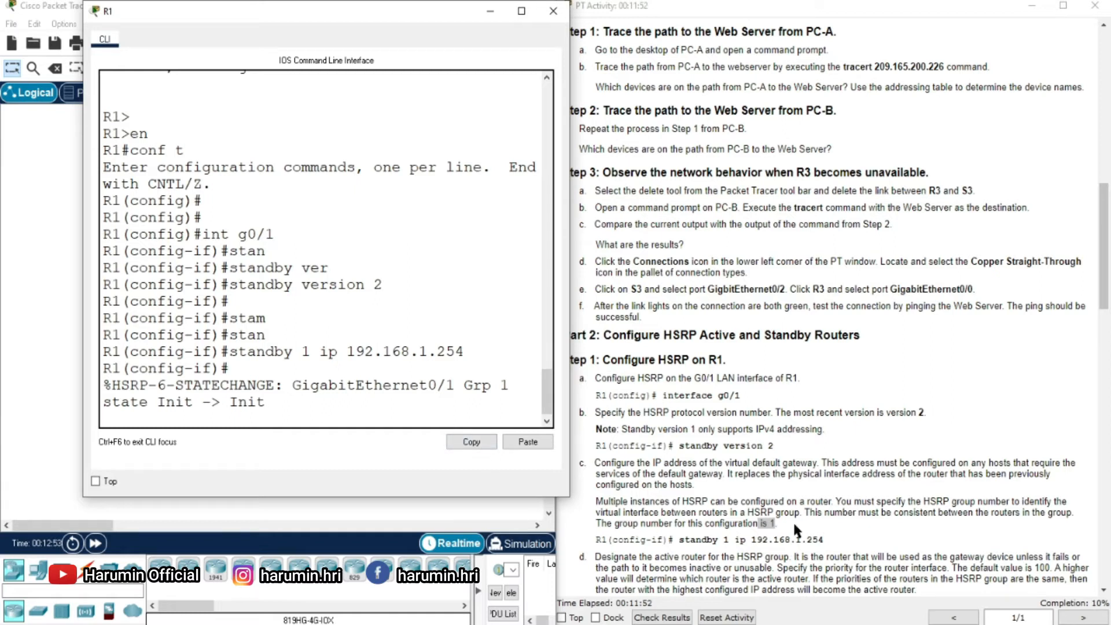
- Read Step 1d on designating the active router and its HSRP priority alongside R1's console and the topology
{"action": "scroll", "coordinate": [795, 518], "scroll_direction": "down", "scroll_amount": 1}
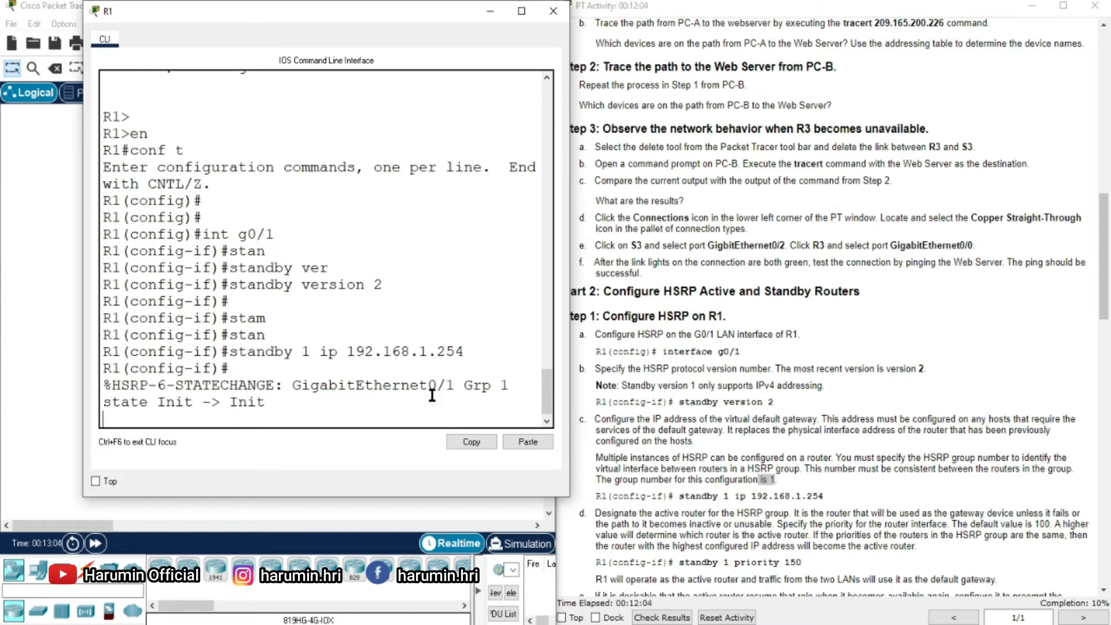
{"action": "scroll", "coordinate": [380, 395], "scroll_direction": "down", "scroll_amount": 1}
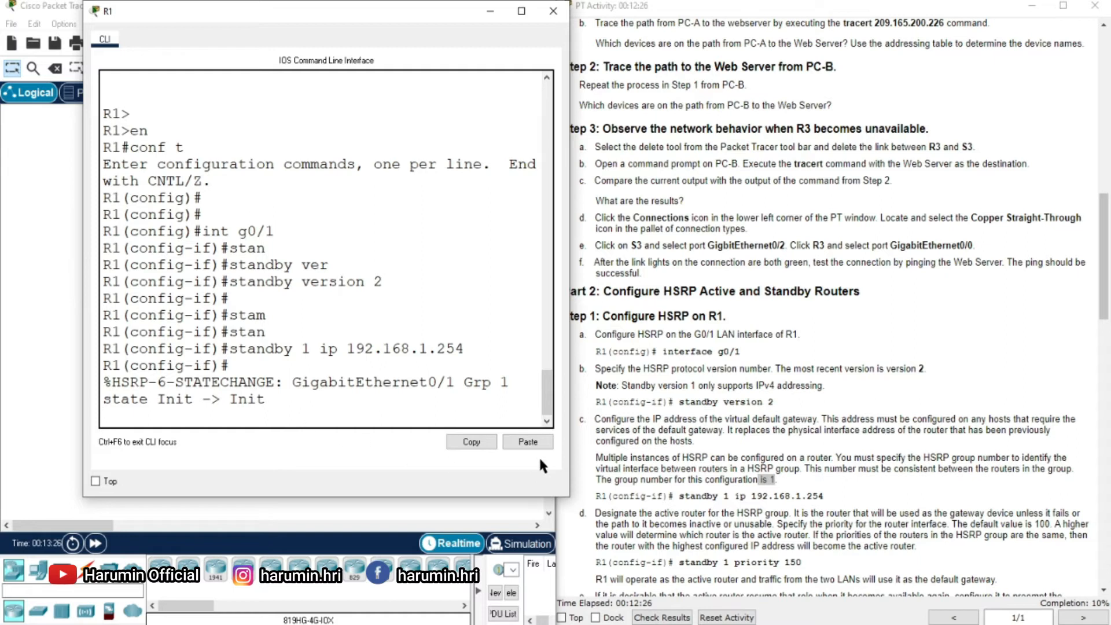
{"action": "scroll", "coordinate": [667, 512], "scroll_direction": "down", "scroll_amount": 1}
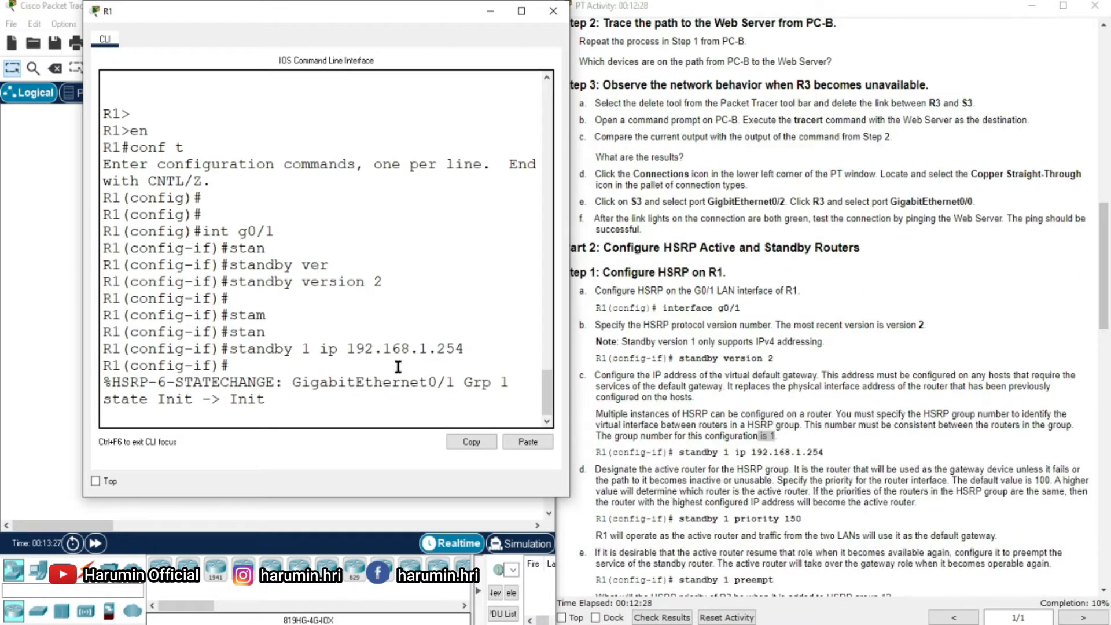
{"action": "key", "text": "Return"}
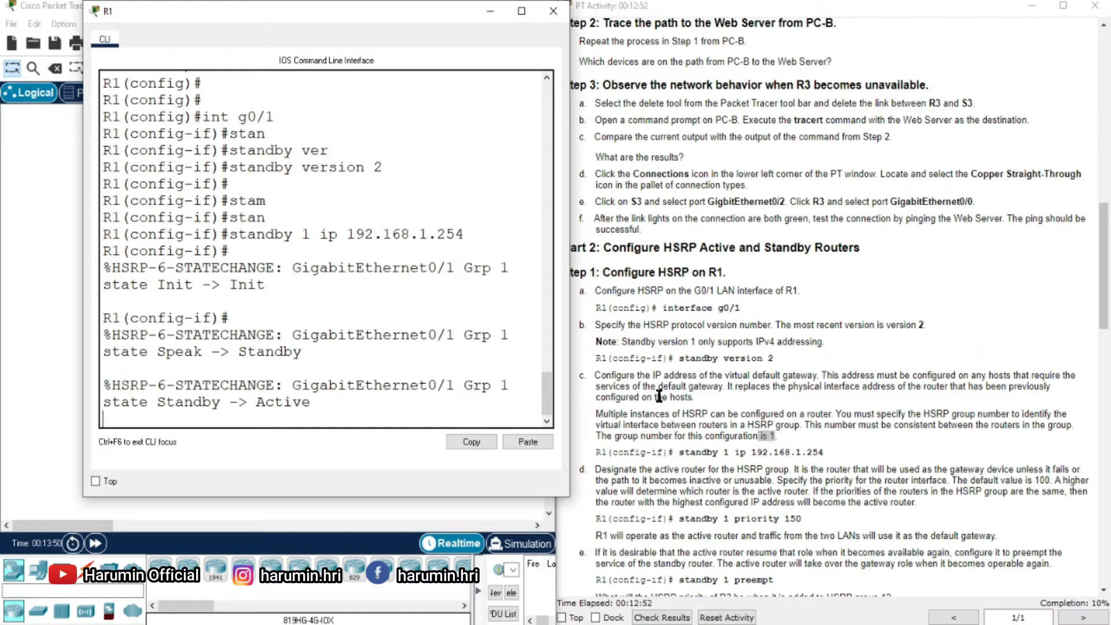
{"action": "left_click_drag", "start_coordinate": [405, 19], "coordinate": [409, 544]}
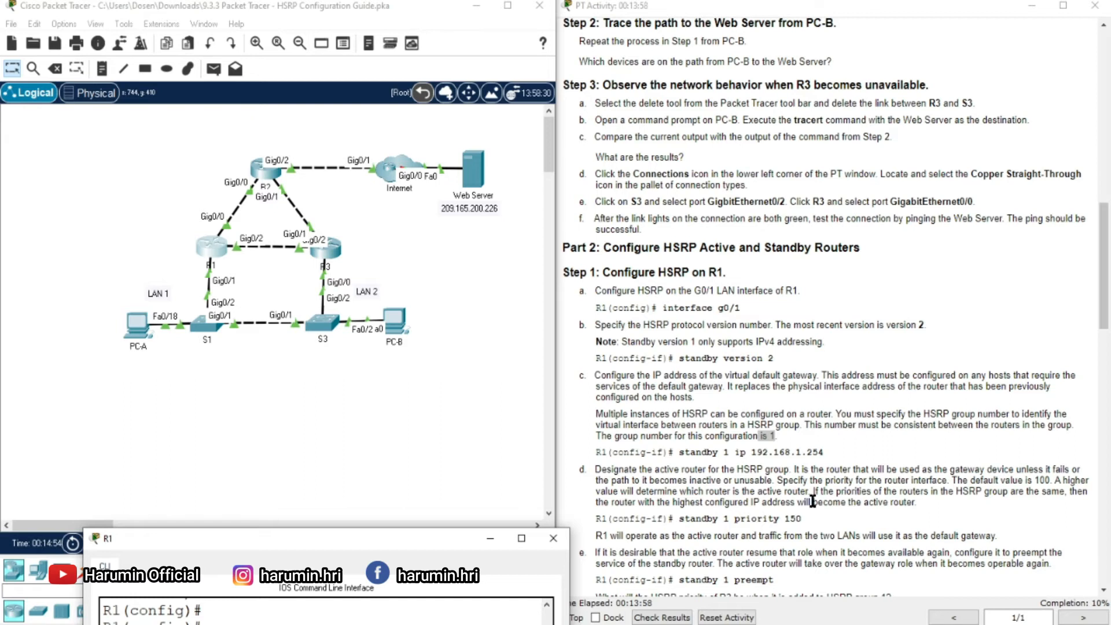
{"action": "left_click", "coordinate": [788, 520]}
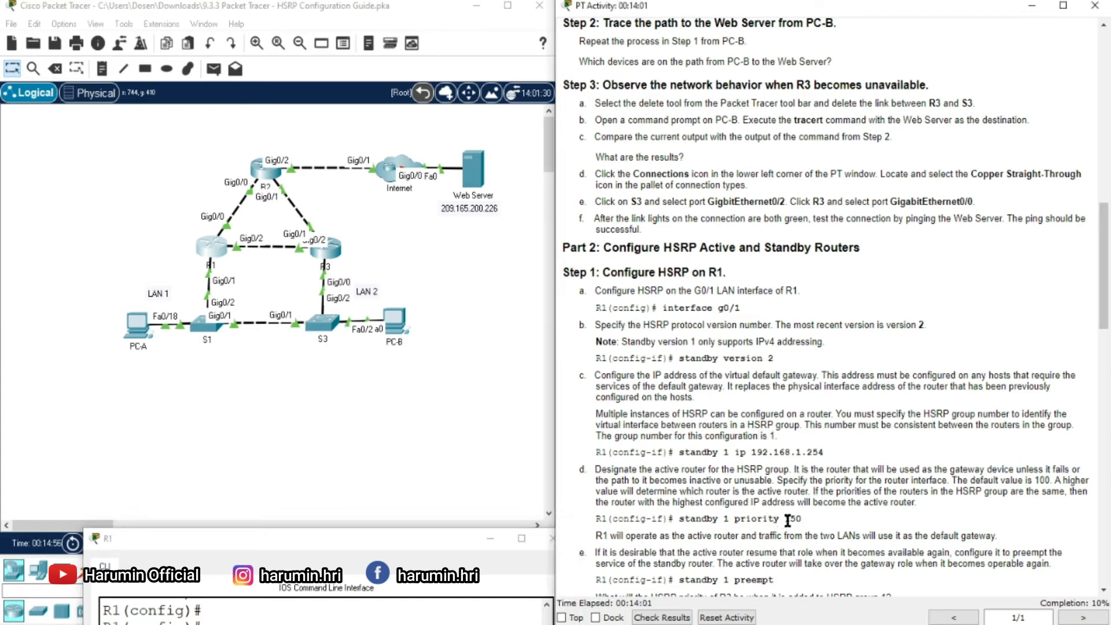
- Set R1's priority for HSRP group 1 to 150 with standby 1 priority 150
{"action": "left_click", "coordinate": [212, 253]}
{"action": "left_click_drag", "start_coordinate": [221, 532], "coordinate": [208, 78]}
{"action": "key", "text": "Return"}
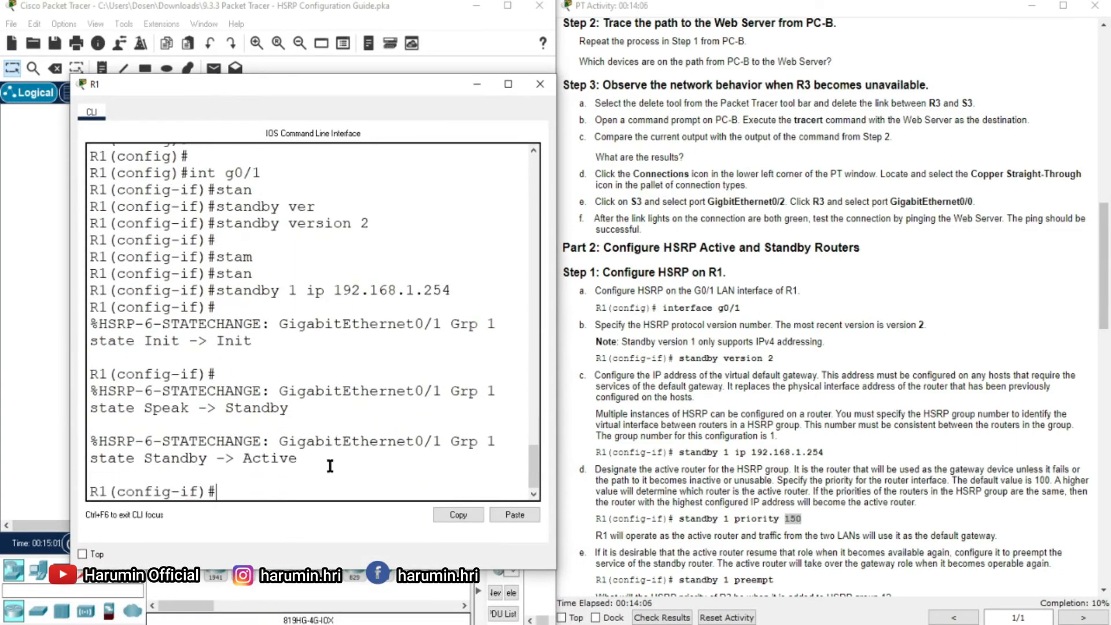
{"action": "type", "text": "stan"}
{"action": "key", "text": "Tab"}
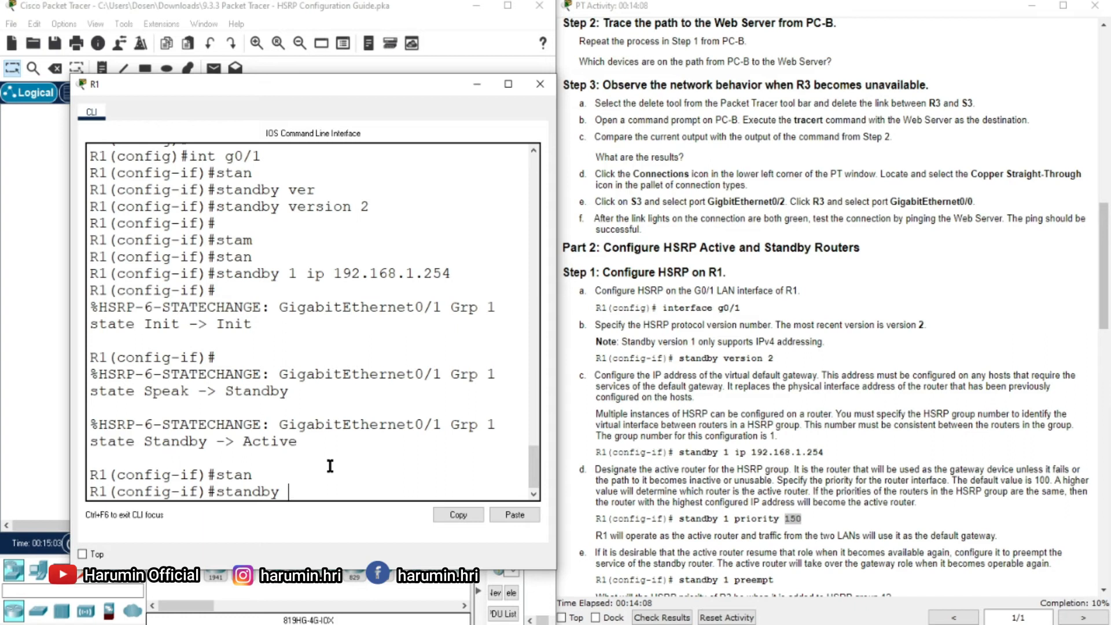
{"action": "type", "text": "1 pr"}
{"action": "key", "text": "Tab"}
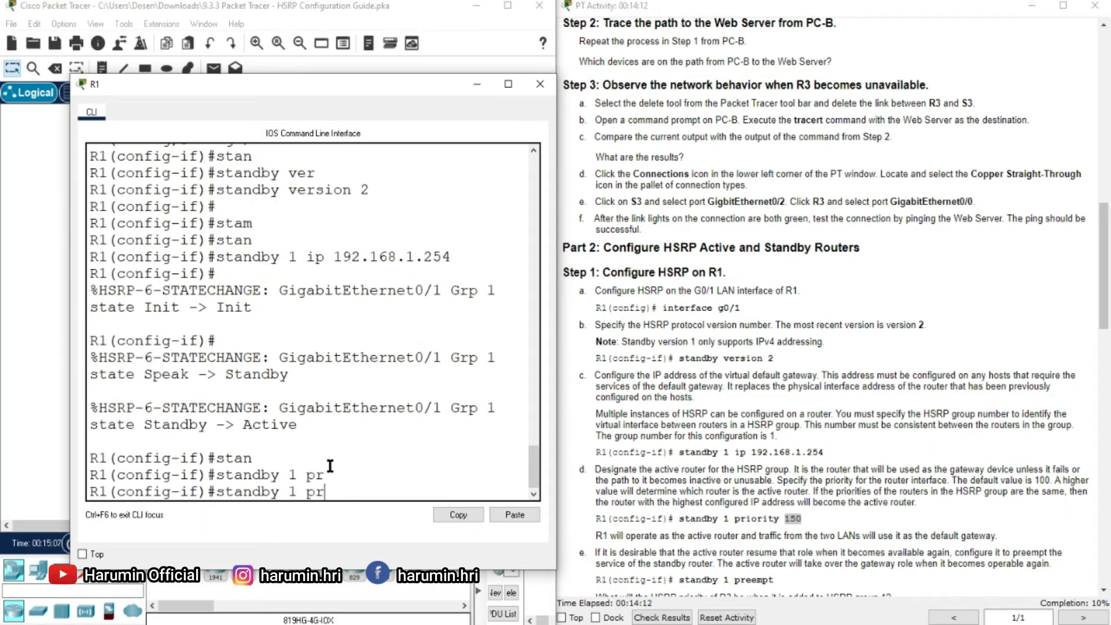
{"action": "type", "text": "i"}
{"action": "key", "text": "Tab"}
{"action": "type", "text": "150"}
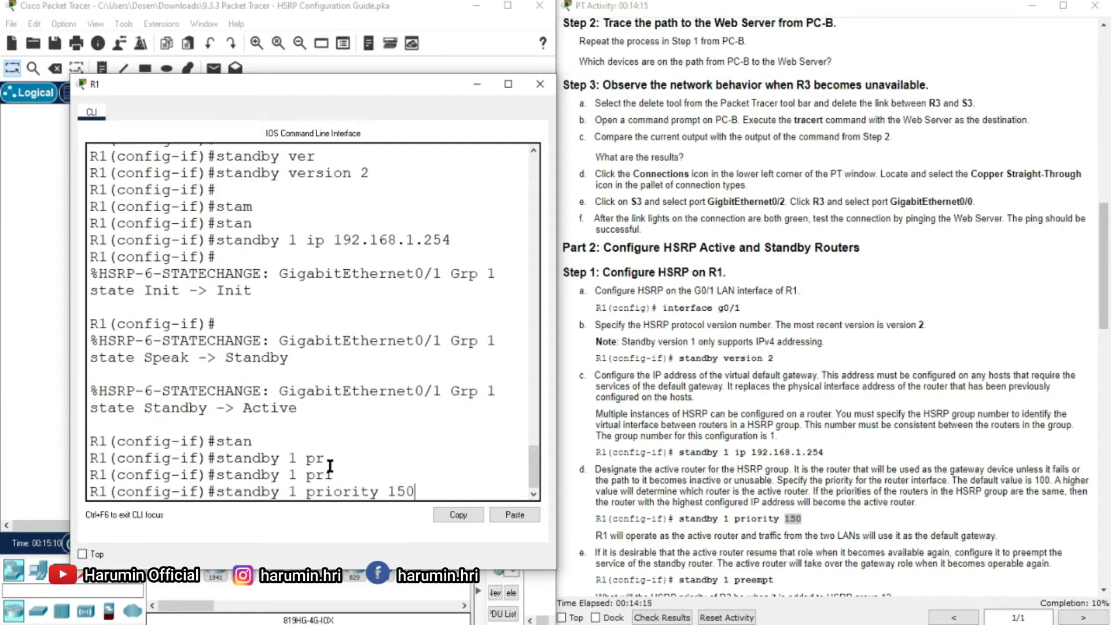
{"action": "key", "text": "Return"}
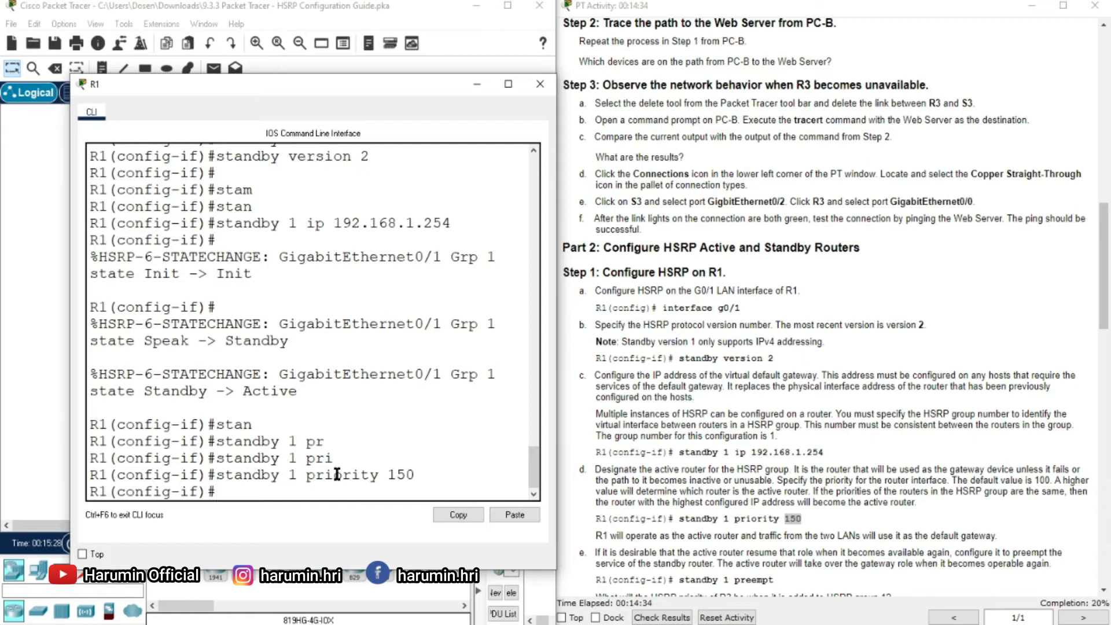
- Follow Step 1e of the instructions and enable preemption for HSRP group 1 on R1 with standby 1 preempt
{"action": "left_click", "coordinate": [894, 442]}
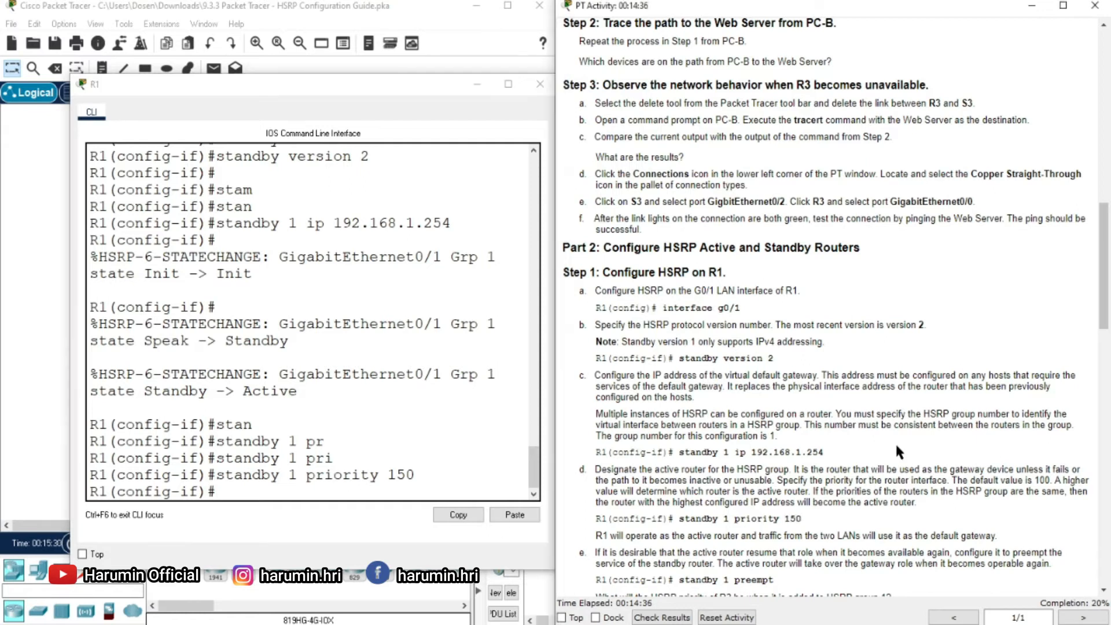
{"action": "scroll", "coordinate": [905, 443], "scroll_direction": "down", "scroll_amount": 1}
{"action": "scroll", "coordinate": [905, 443], "scroll_direction": "down", "scroll_amount": 1}
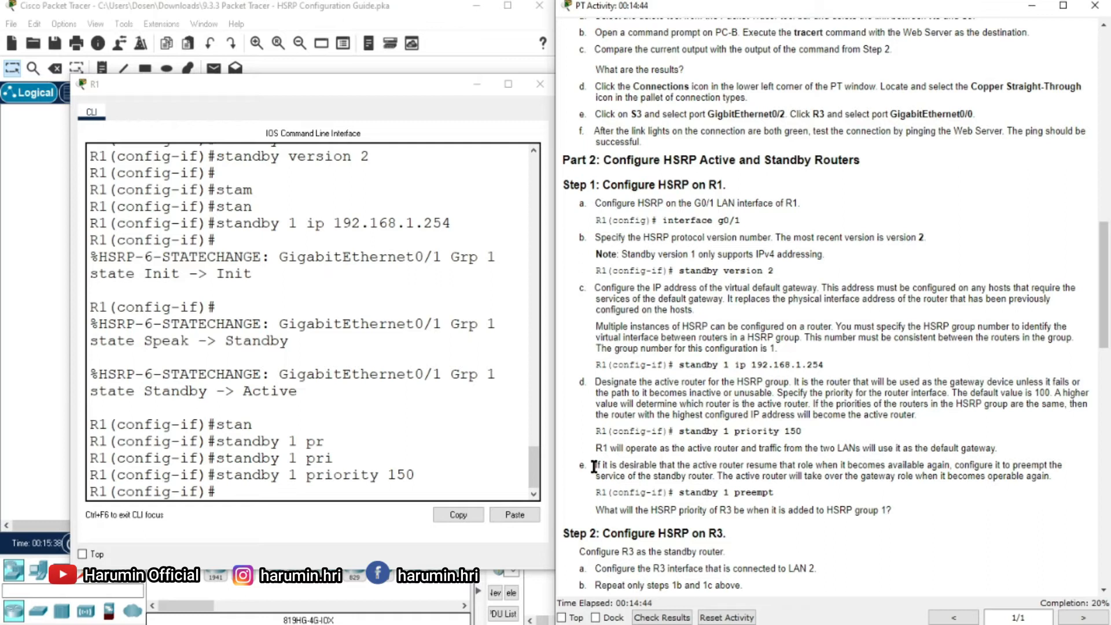
{"action": "left_click", "coordinate": [477, 84]}
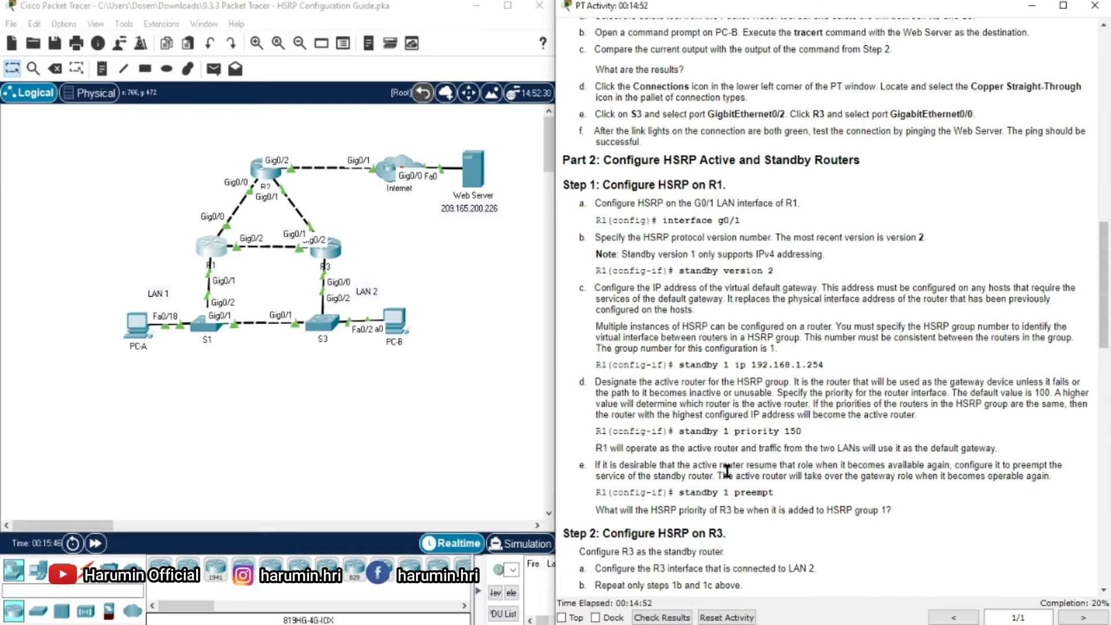
{"action": "double_click", "coordinate": [736, 493]}
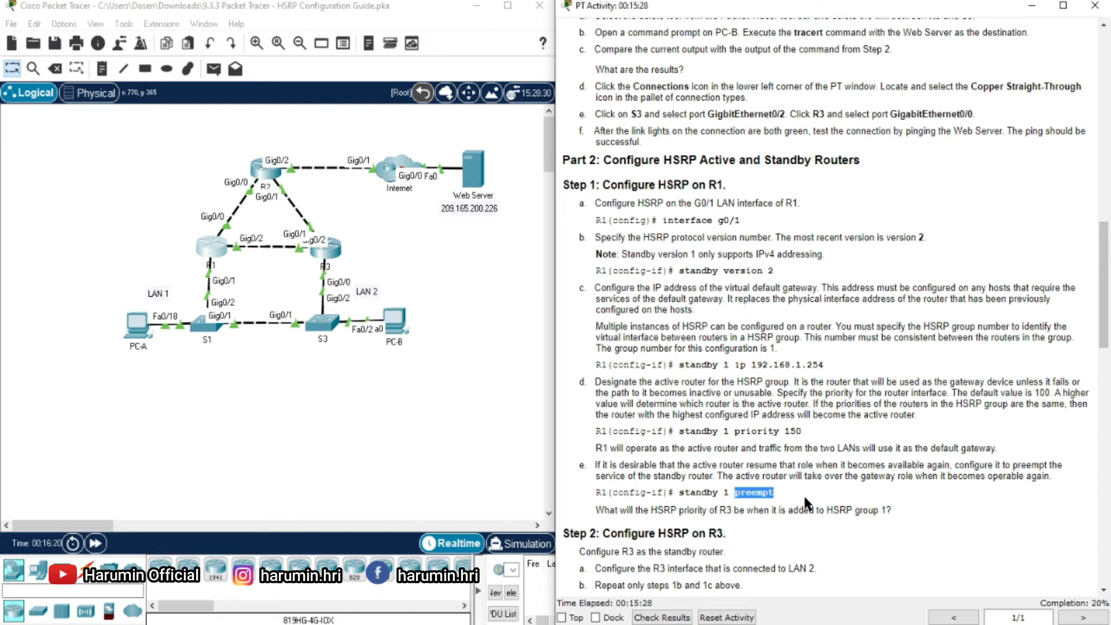
{"action": "left_click", "coordinate": [210, 256]}
{"action": "type", "text": "stan"}
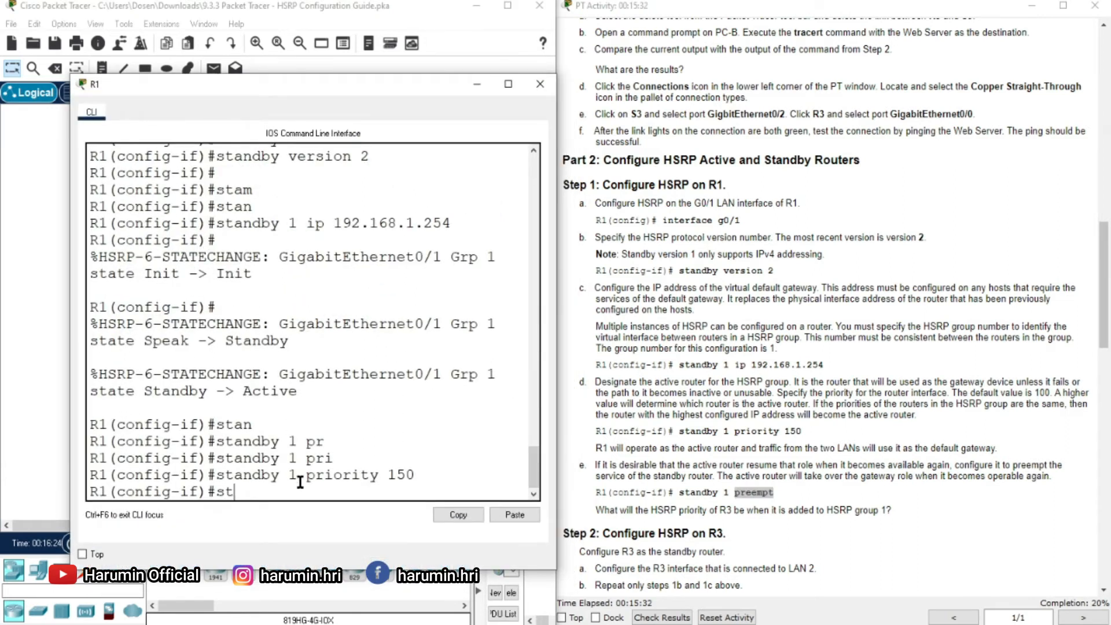
{"action": "key", "text": "Tab"}
{"action": "type", "text": "1 pre"}
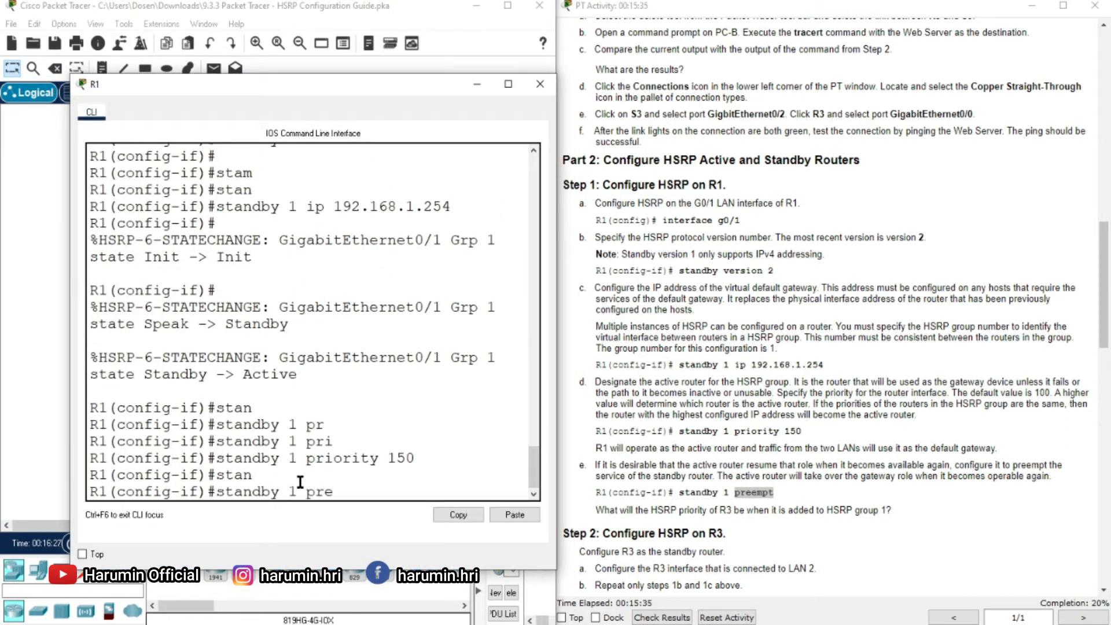
{"action": "key", "text": "Tab"}
{"action": "key", "text": "Return"}
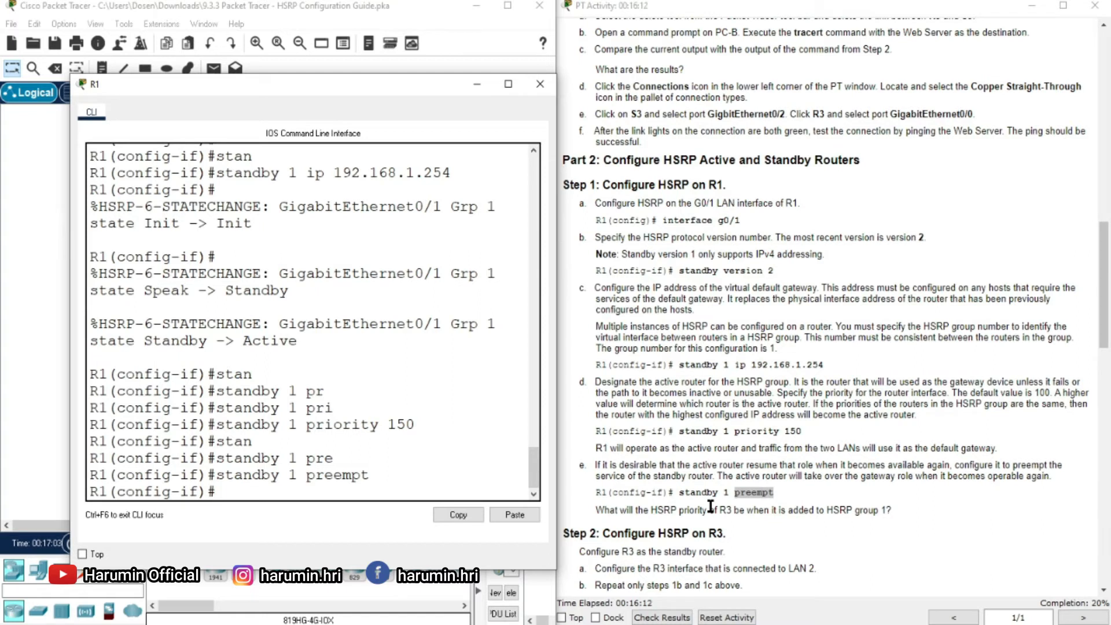
- Following Step 2 of the instructions, open R3's command line and enter global configuration mode
{"action": "scroll", "coordinate": [710, 506], "scroll_direction": "down", "scroll_amount": 1}
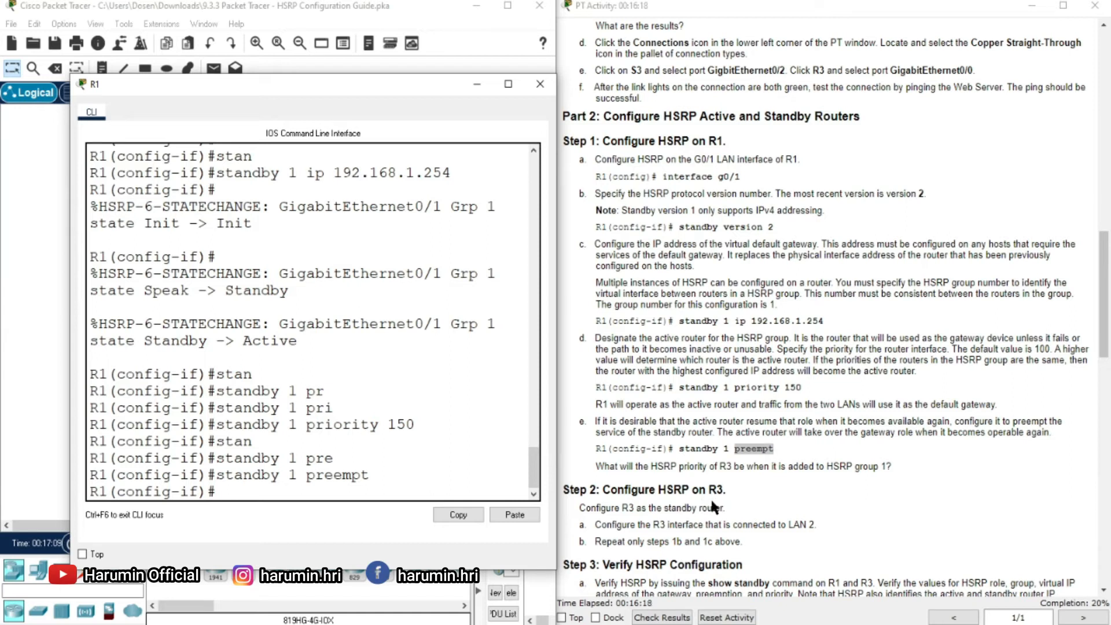
{"action": "left_click", "coordinate": [2, 400]}
{"action": "left_click", "coordinate": [326, 249]}
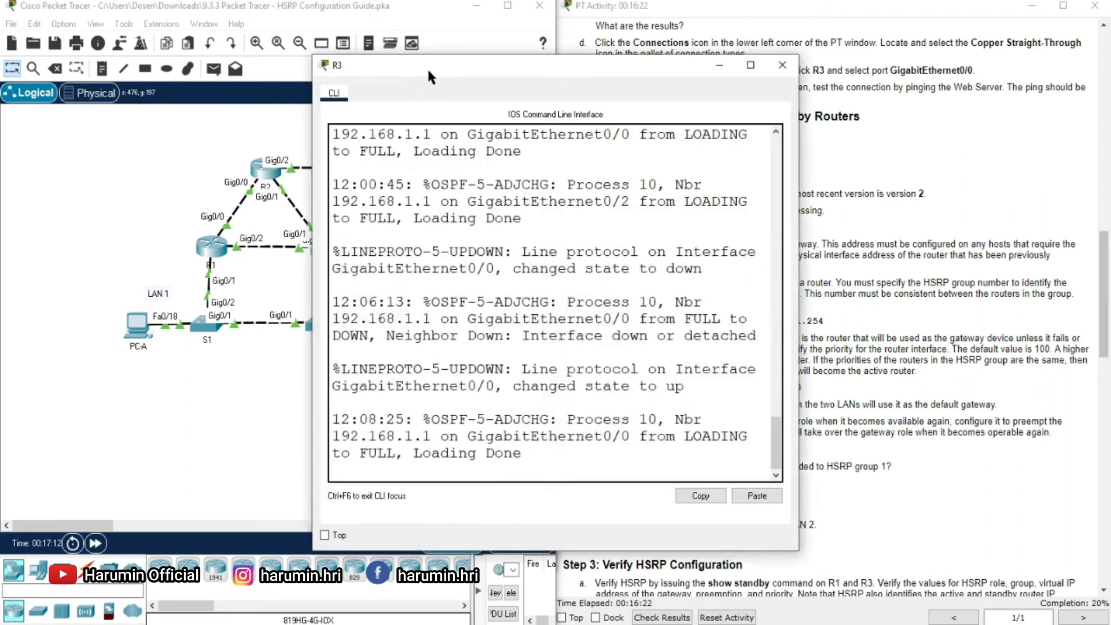
{"action": "left_click_drag", "start_coordinate": [426, 67], "coordinate": [190, 37]}
{"action": "key", "text": "Return"}
{"action": "key", "text": "Return"}
{"action": "type", "text": "en"}
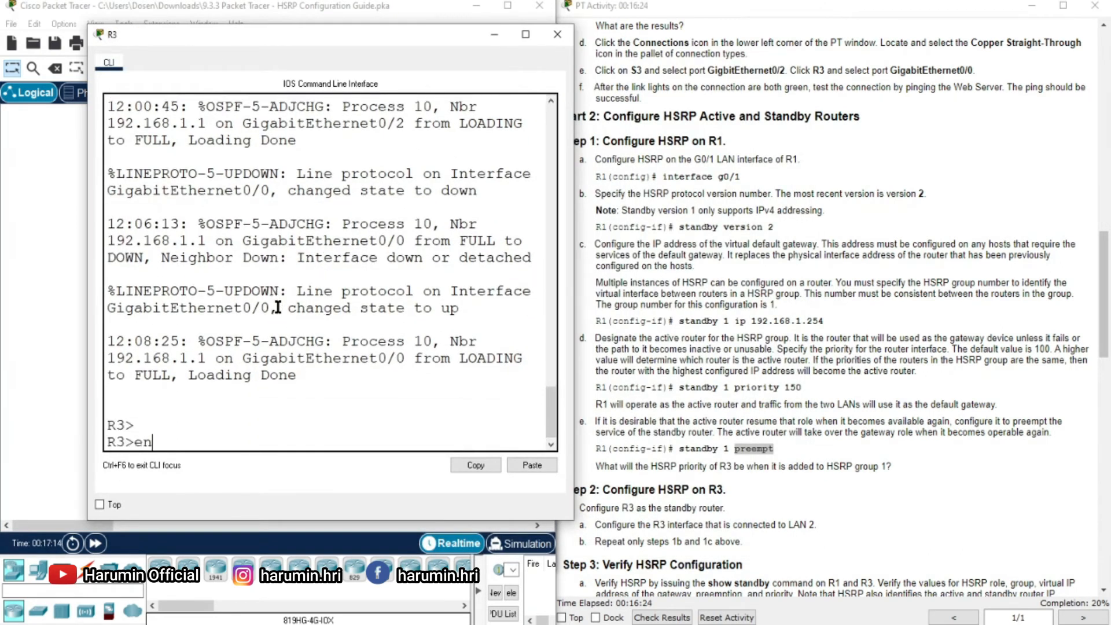
{"action": "key", "text": "Return"}
{"action": "type", "text": "conft"}
{"action": "key", "text": "BackSpace"}
{"action": "type", "text": "t"}
{"action": "key", "text": "Return"}
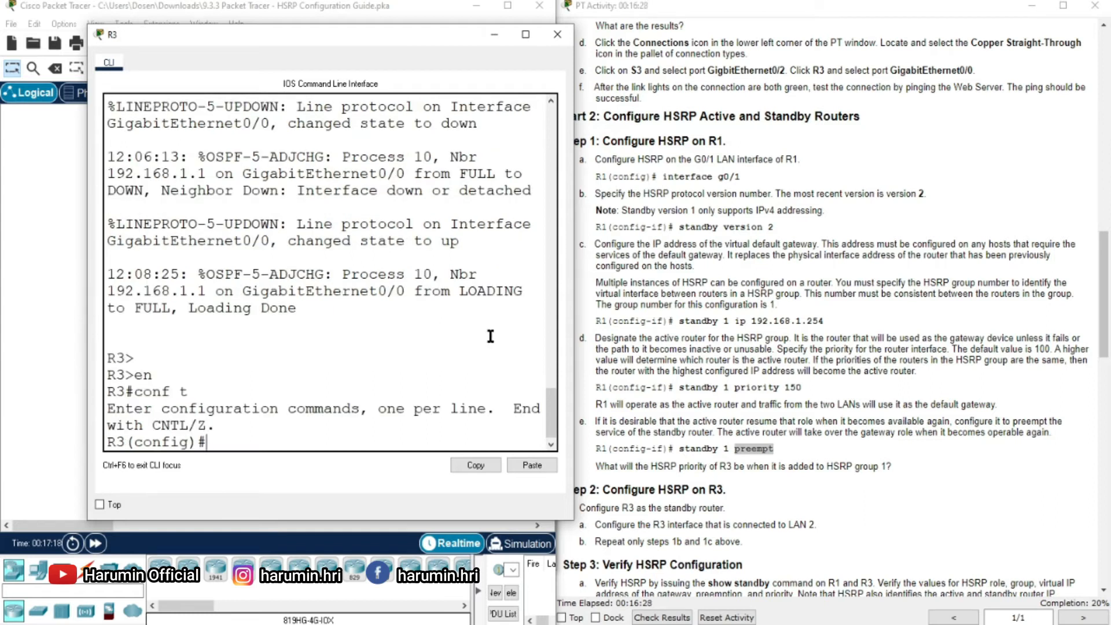
- Enter R3's LAN 2 interface g0/0 and set its HSRP version with standby version 2
{"action": "left_click_drag", "start_coordinate": [308, 36], "coordinate": [261, 26]}
{"action": "type", "text": "int g0/0"}
{"action": "key", "text": "Return"}
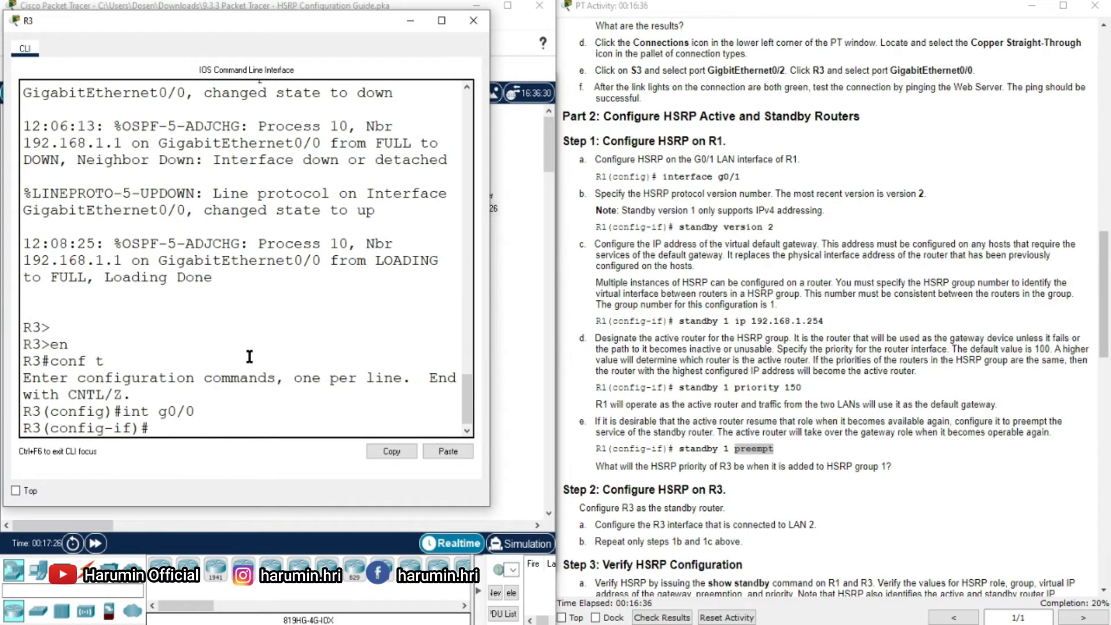
{"action": "type", "text": "stan"}
{"action": "key", "text": "Tab"}
{"action": "type", "text": "ver"}
{"action": "key", "text": "Tab"}
{"action": "type", "text": "2"}
{"action": "key", "text": "Return"}
- Configure the virtual gateway for HSRP group 1 on R3's g0/0 interface with standby 1 ip 192.168.1.254
{"action": "type", "text": "stan"}
{"action": "key", "text": "Tab"}
{"action": "type", "text": "1 "}
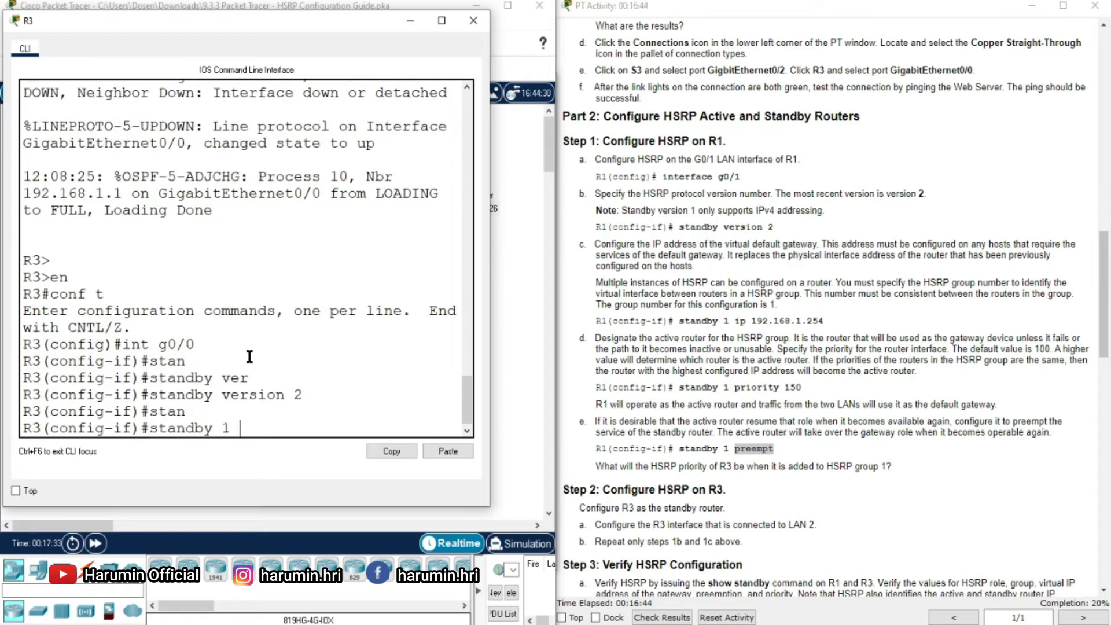
{"action": "type", "text": "ip 192.168.1.2545"}
{"action": "key", "text": "BackSpace"}
{"action": "key", "text": "Return"}
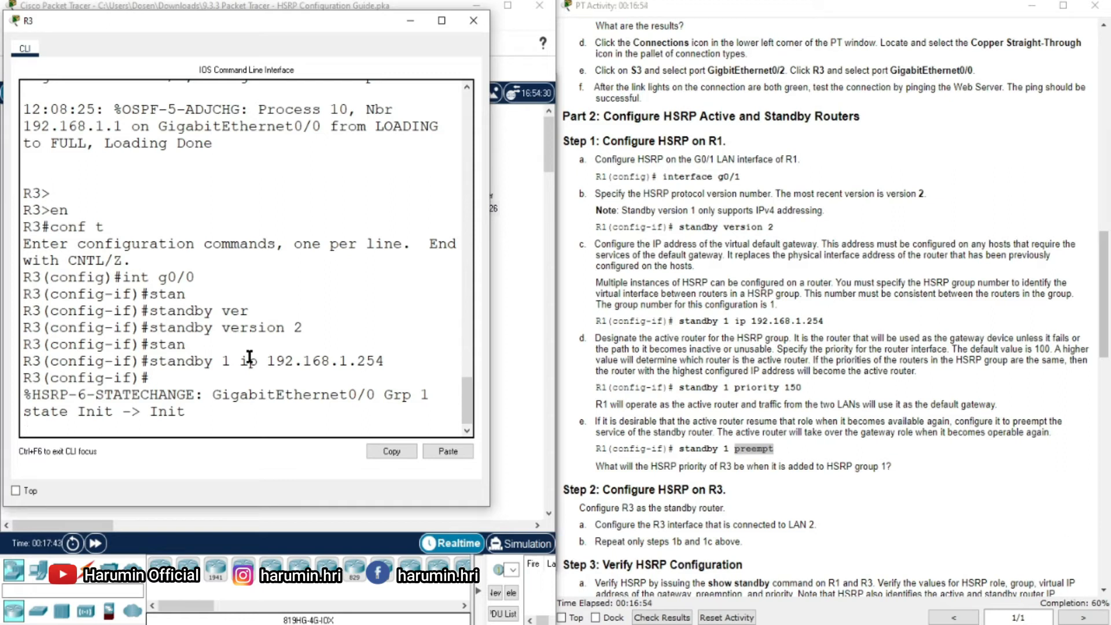
{"action": "key", "text": "Return"}
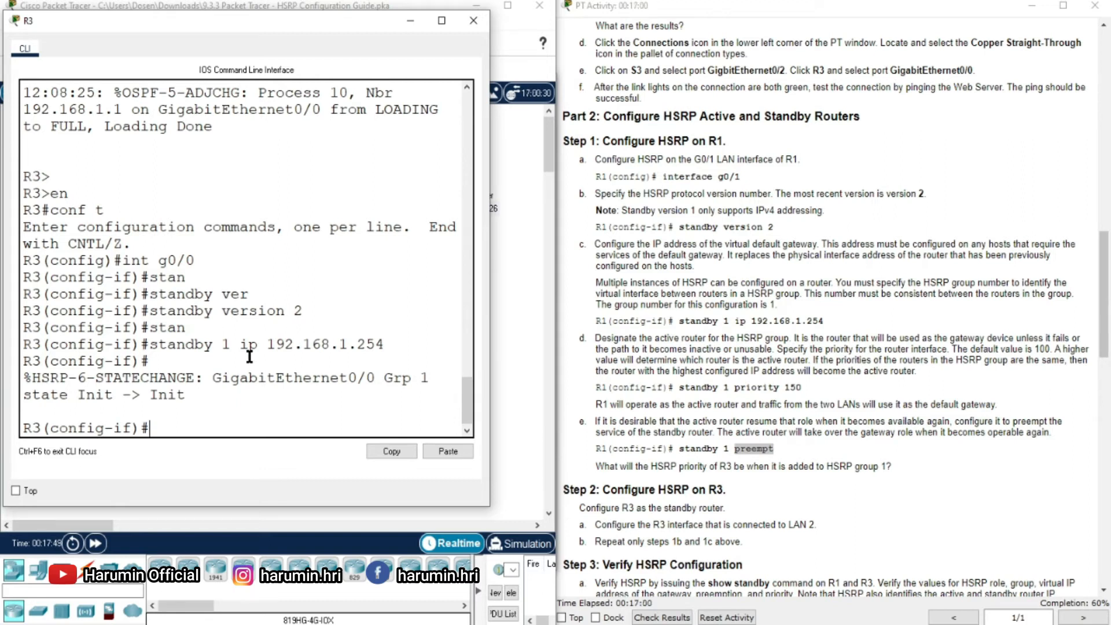
{"action": "left_click_drag", "start_coordinate": [157, 398], "coordinate": [186, 398]}
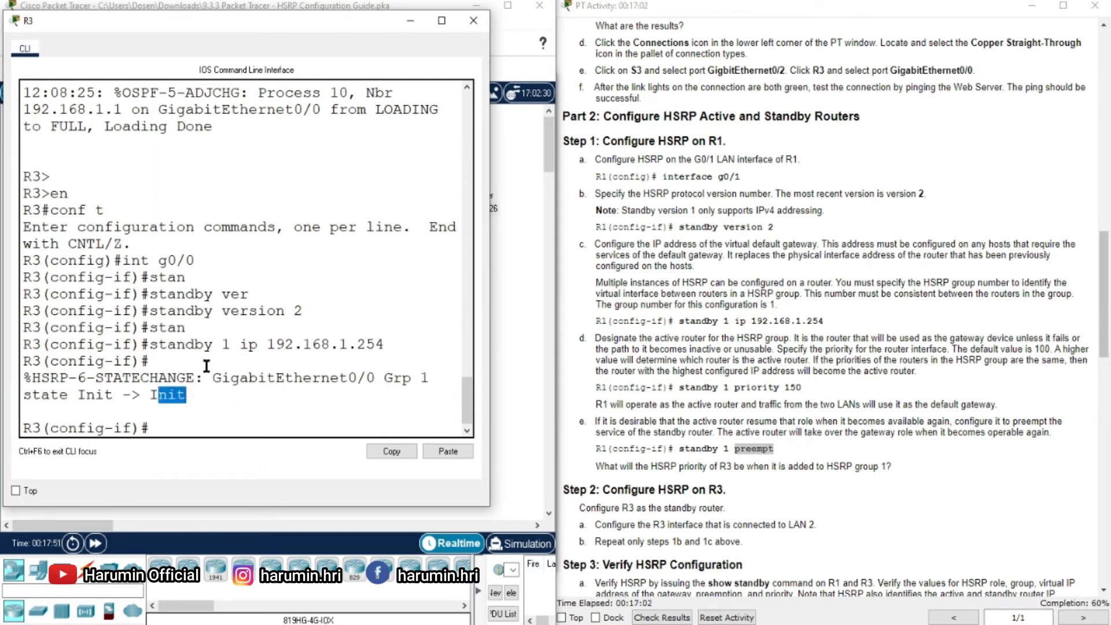
- Read Step 3 on verifying HSRP and arrange the R3 and R1 consoles side by side
{"action": "left_click_drag", "start_coordinate": [171, 14], "coordinate": [225, 52]}
{"action": "scroll", "coordinate": [768, 360], "scroll_direction": "down", "scroll_amount": 2}
{"action": "scroll", "coordinate": [767, 360], "scroll_direction": "down", "scroll_amount": 3}
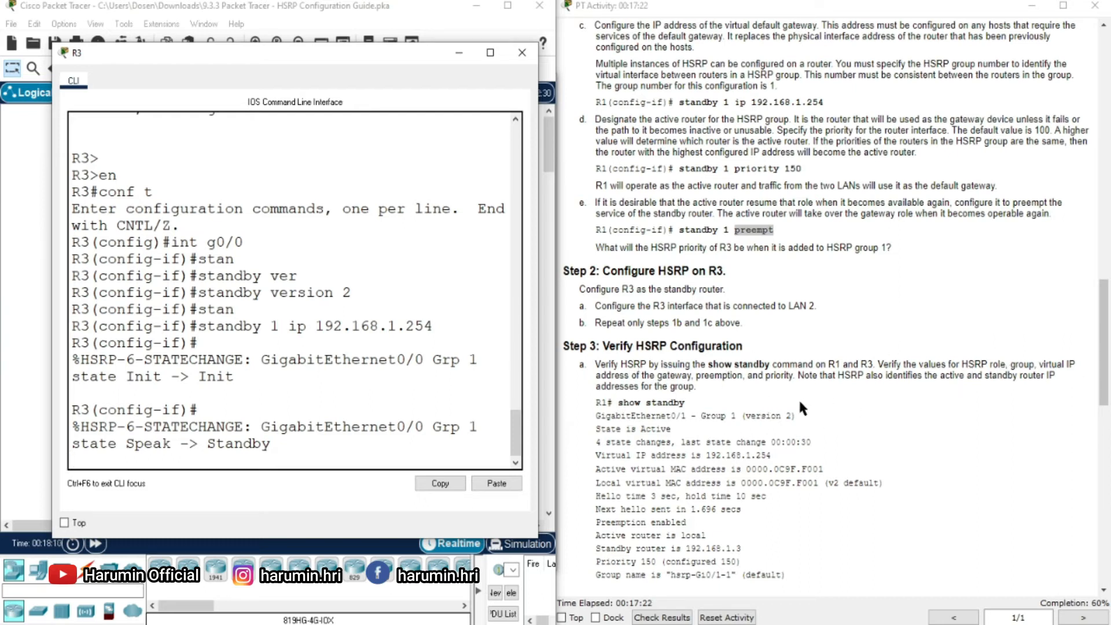
{"action": "key", "text": "Return"}
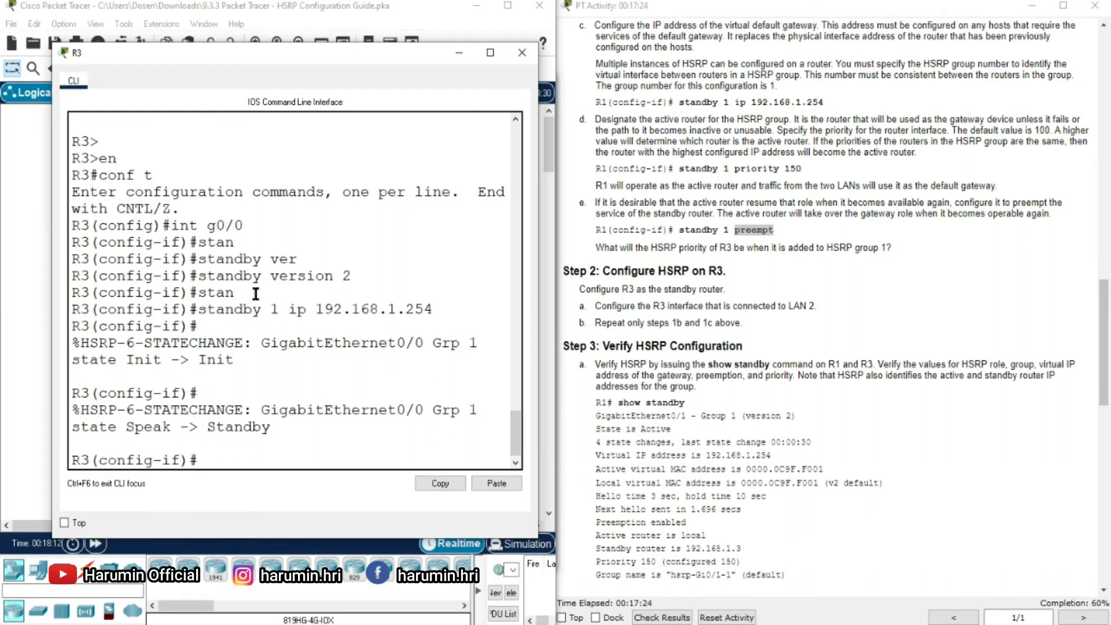
{"action": "left_click_drag", "start_coordinate": [203, 51], "coordinate": [680, 43]}
{"action": "left_click", "coordinate": [213, 253]}
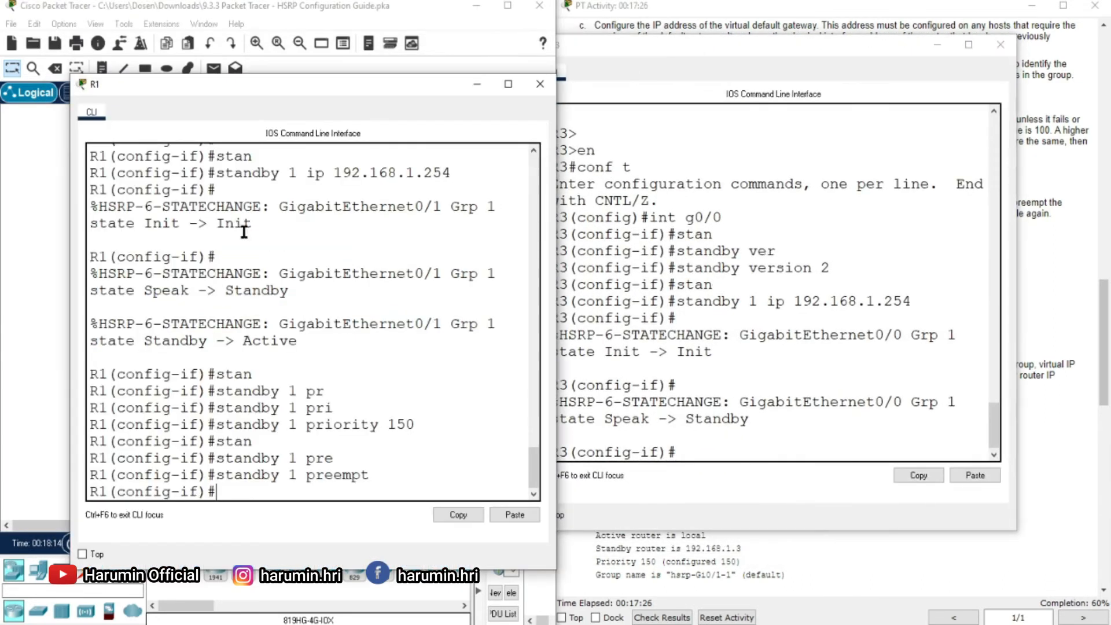
{"action": "left_click_drag", "start_coordinate": [266, 88], "coordinate": [261, 26]}
- Leave configuration mode on R1 with end and display its HSRP status with show standby
{"action": "type", "text": "en"}
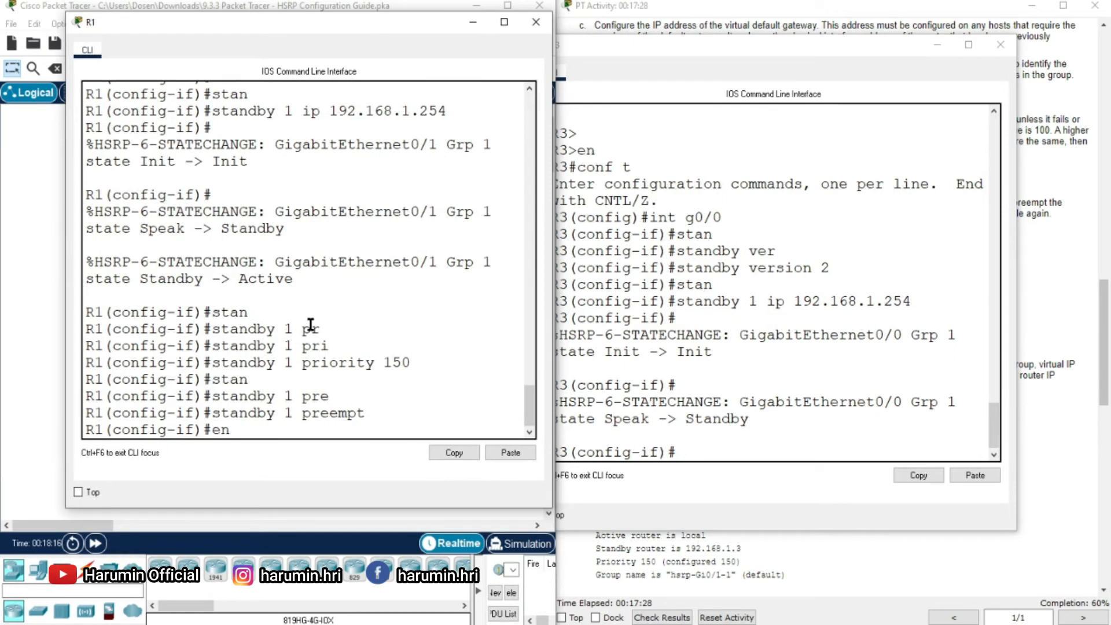
{"action": "key", "text": "Return"}
{"action": "key", "text": "Return"}
{"action": "type", "text": "end"}
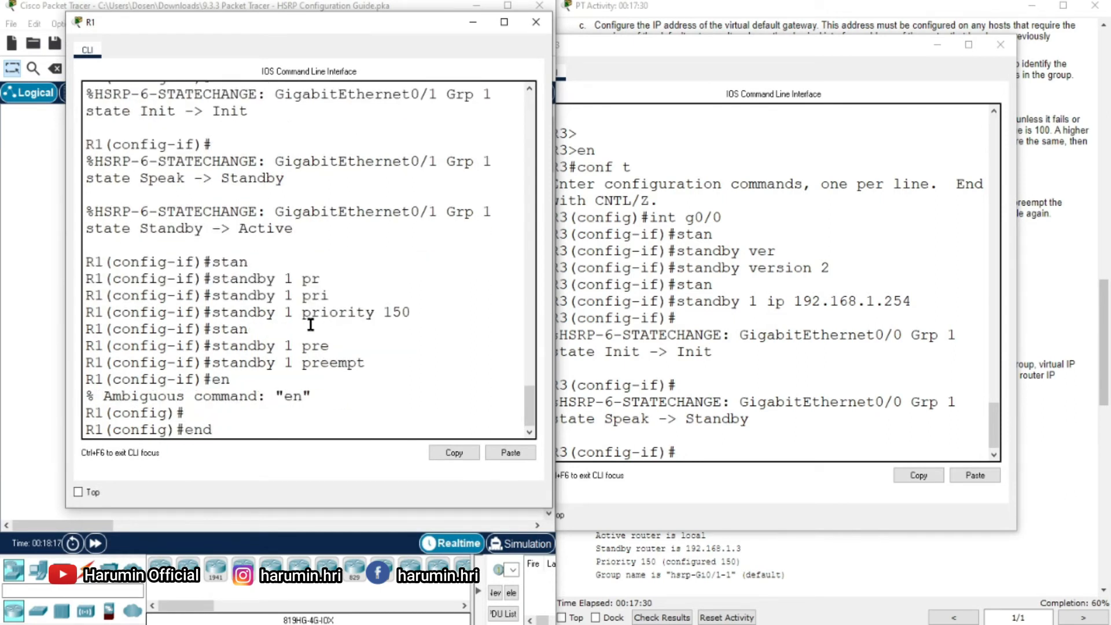
{"action": "key", "text": "Return"}
{"action": "type", "text": "show"}
{"action": "key", "text": "Tab"}
{"action": "type", "text": "sta"}
{"action": "key", "text": "Tab"}
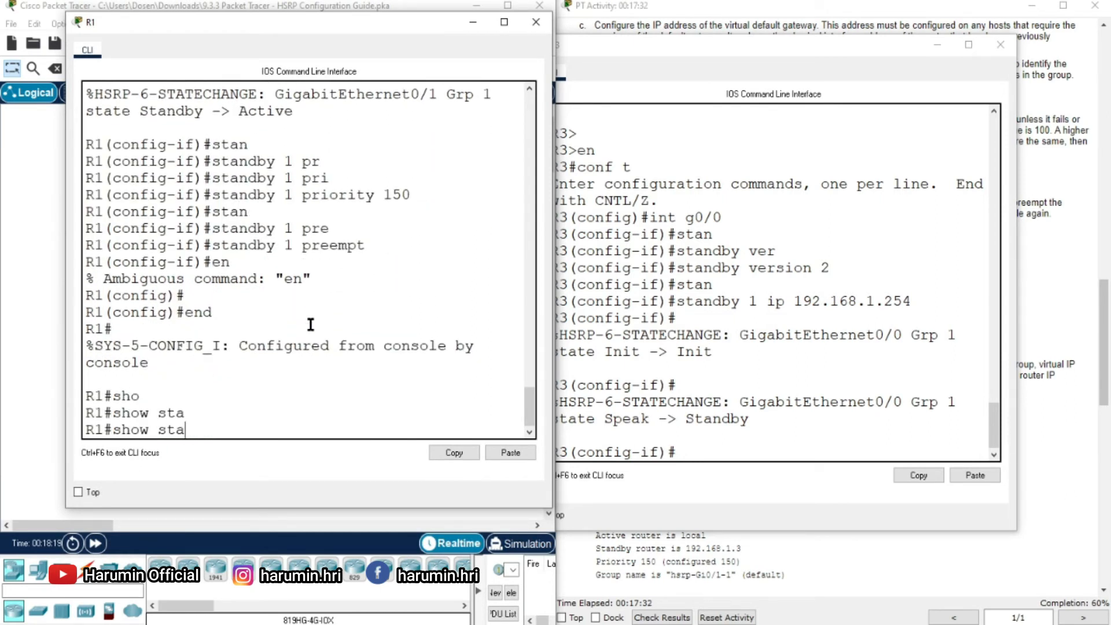
{"action": "type", "text": "n"}
{"action": "key", "text": "Tab"}
{"action": "type", "text": "dby"}
{"action": "key", "text": "Return"}
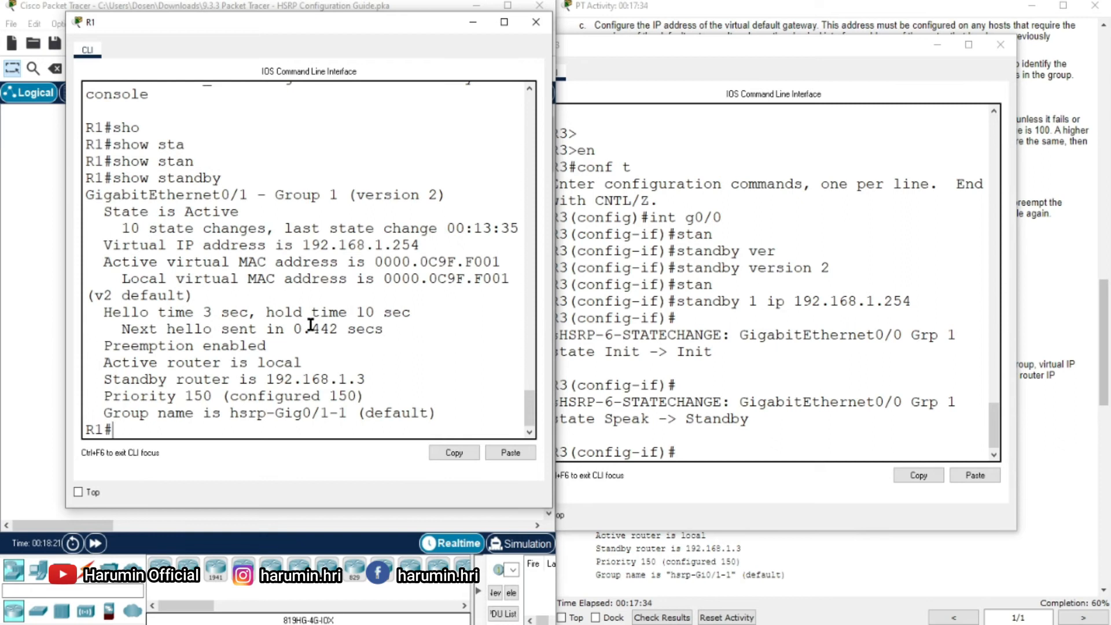
- Leave configuration mode on R3 with end and display its HSRP status with show standby
{"action": "left_click", "coordinate": [804, 488]}
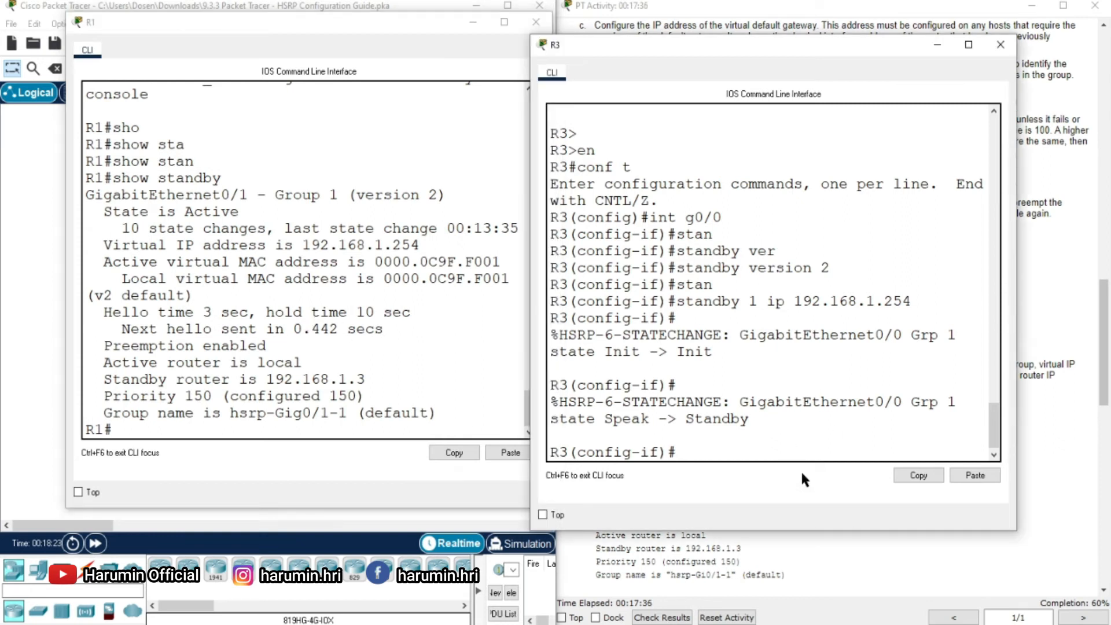
{"action": "left_click", "coordinate": [793, 450]}
{"action": "type", "text": "end"}
{"action": "key", "text": "Return"}
{"action": "key", "text": "Return"}
{"action": "key", "text": "Return"}
{"action": "type", "text": "s"}
{"action": "type", "text": "stan"}
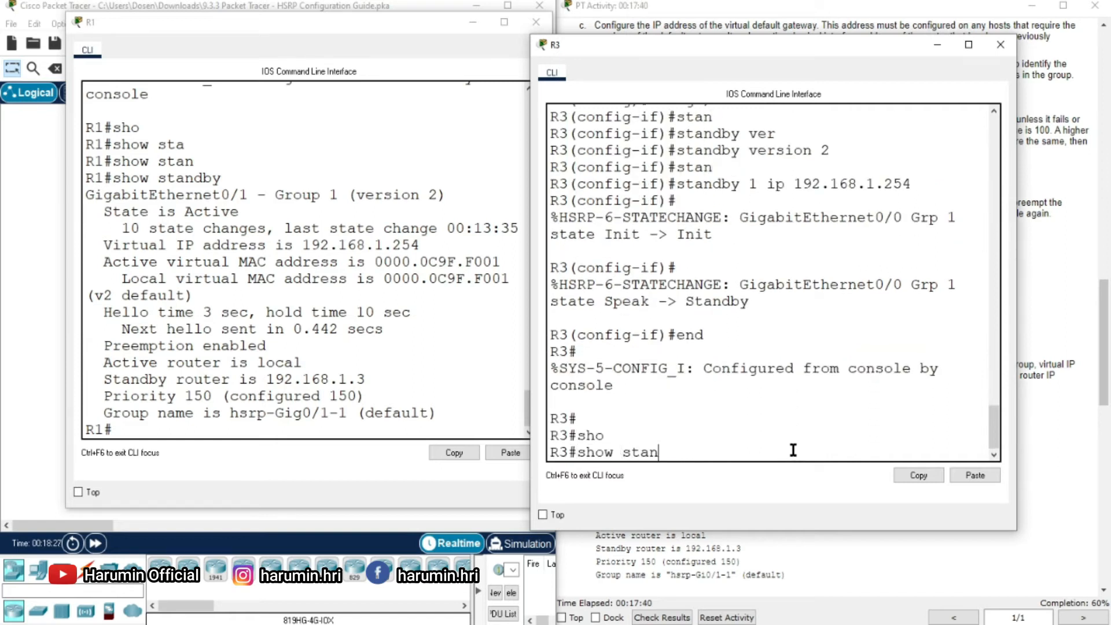
{"action": "key", "text": "Tab"}
{"action": "key", "text": "Return"}
{"action": "key", "text": "Return"}
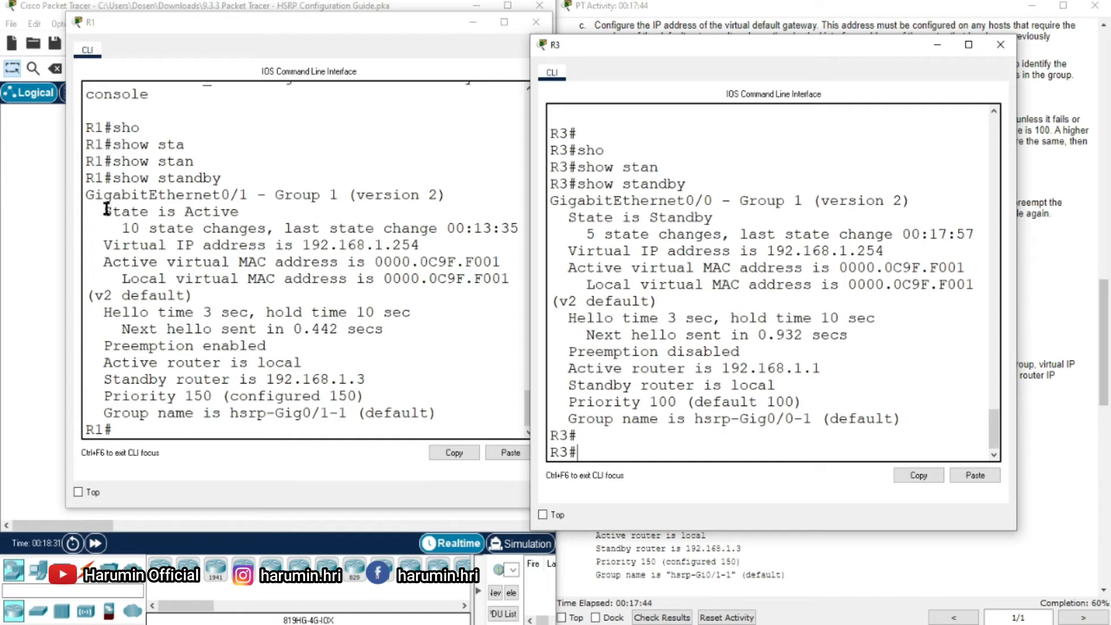
- Compare the HSRP group, state, virtual IP address and active virtual MAC address in the show standby output of R1 and R3
{"action": "left_click_drag", "start_coordinate": [94, 194], "coordinate": [346, 192]}
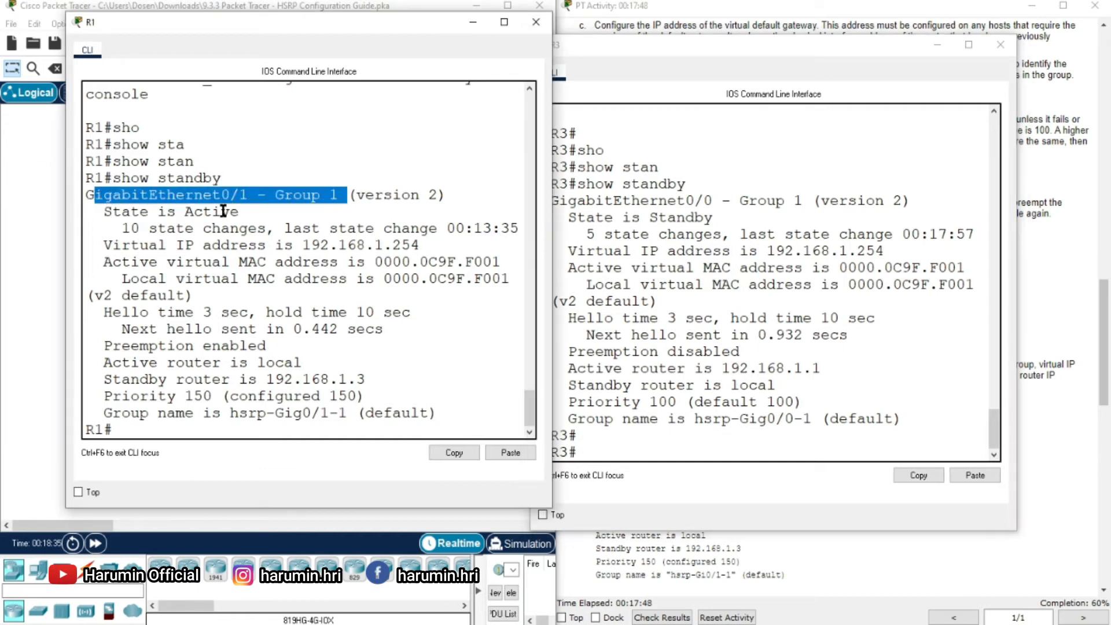
{"action": "left_click", "coordinate": [248, 211]}
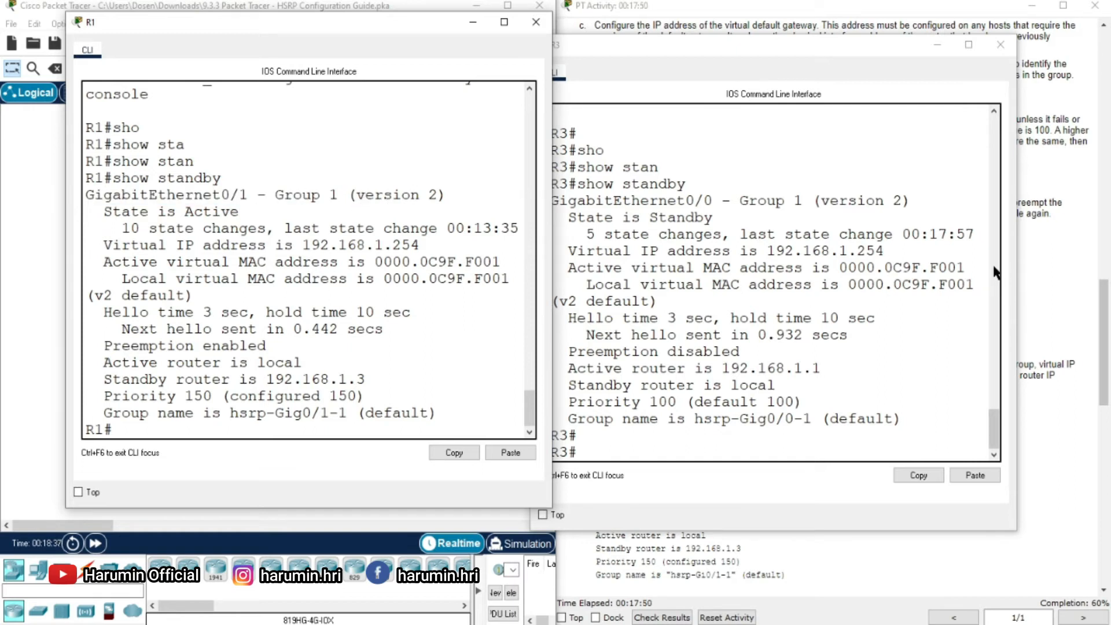
{"action": "left_click_drag", "start_coordinate": [106, 212], "coordinate": [220, 213]}
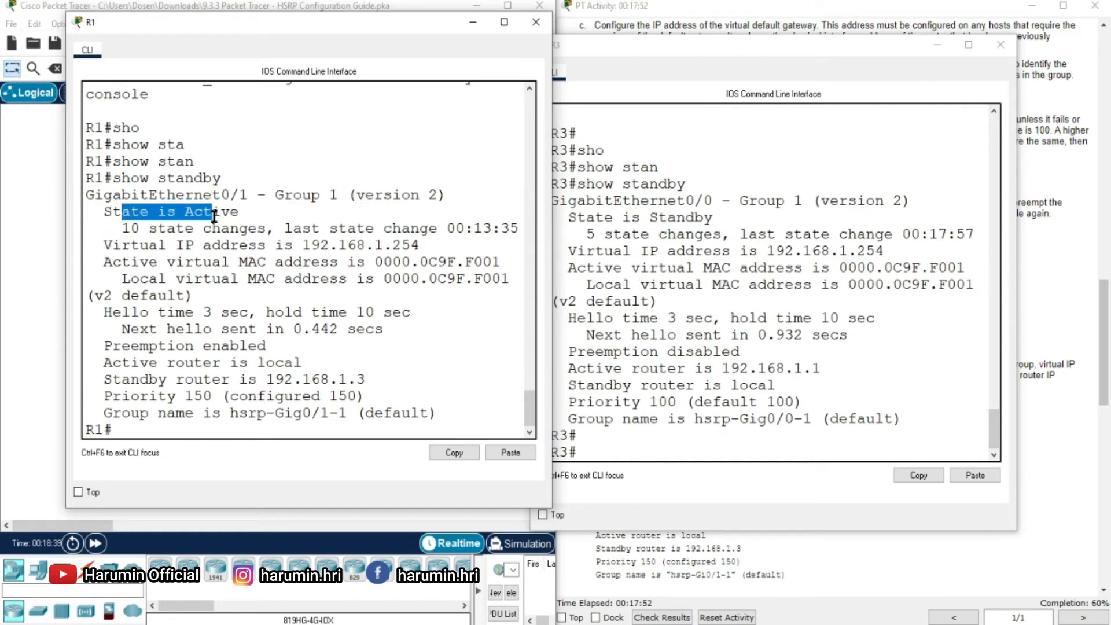
{"action": "left_click_drag", "start_coordinate": [568, 217], "coordinate": [785, 200]}
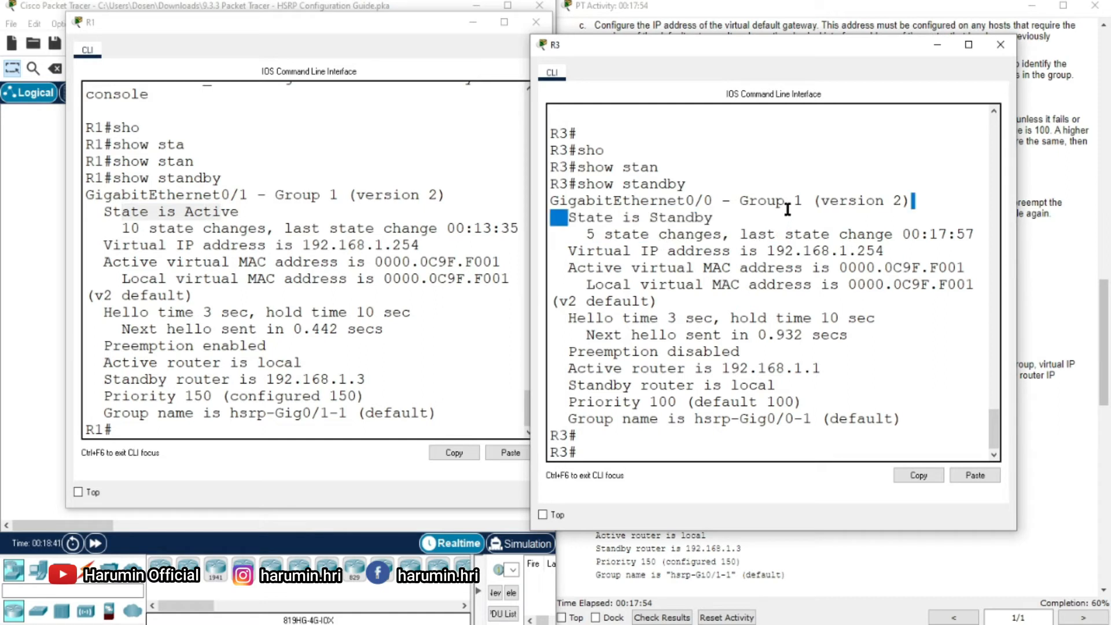
{"action": "left_click_drag", "start_coordinate": [104, 245], "coordinate": [421, 246]}
{"action": "left_click_drag", "start_coordinate": [568, 250], "coordinate": [902, 248]}
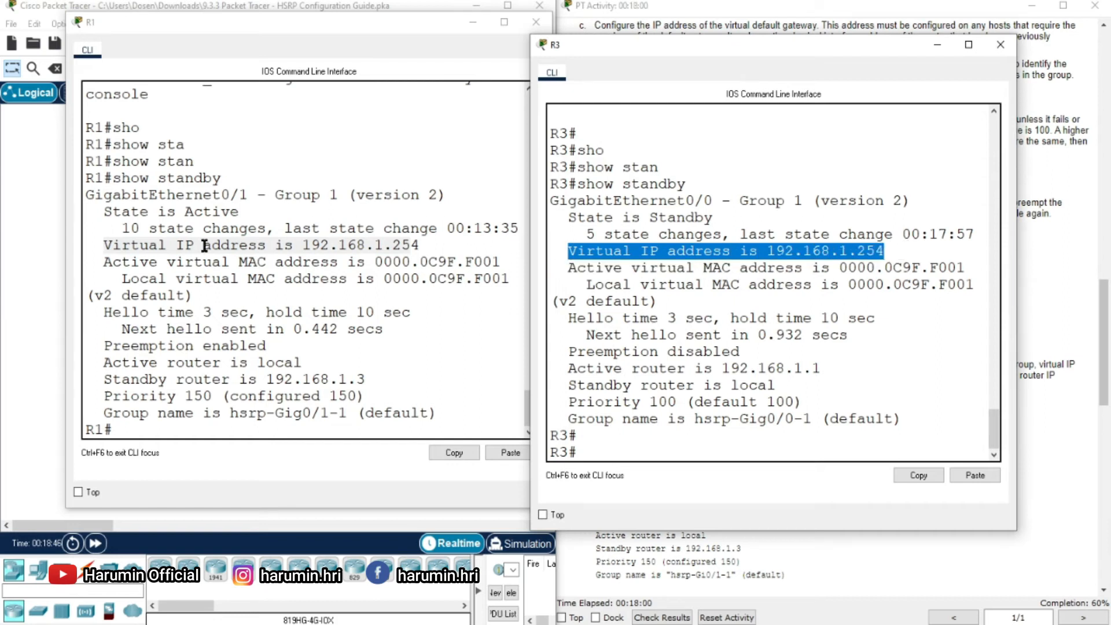
{"action": "left_click_drag", "start_coordinate": [106, 262], "coordinate": [505, 262]}
{"action": "left_click", "coordinate": [399, 270]}
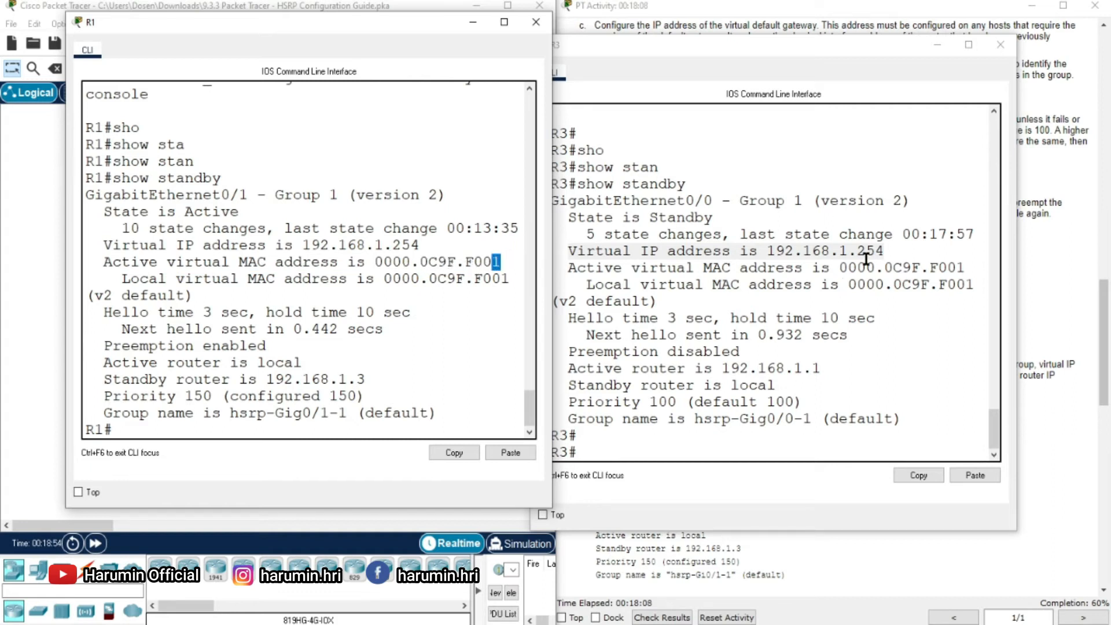
{"action": "left_click_drag", "start_coordinate": [956, 267], "coordinate": [975, 262]}
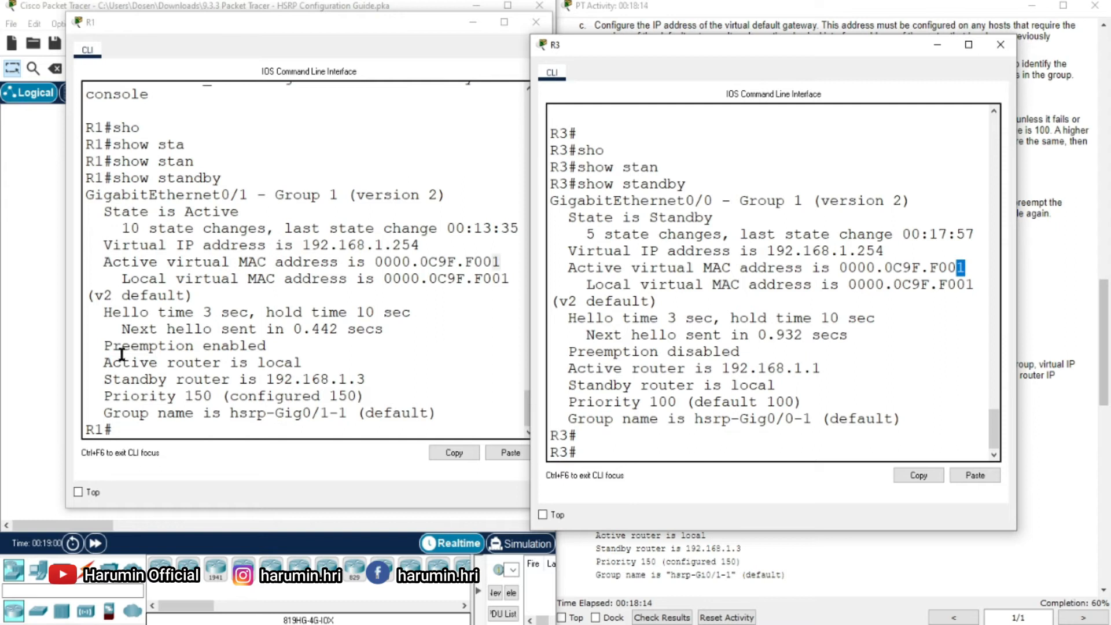
- Compare preemption, active and standby router, priority and group name in both routers' show standby output, and return to the activity instructions
{"action": "left_click", "coordinate": [102, 345]}
{"action": "left_click_drag", "start_coordinate": [102, 346], "coordinate": [274, 346]}
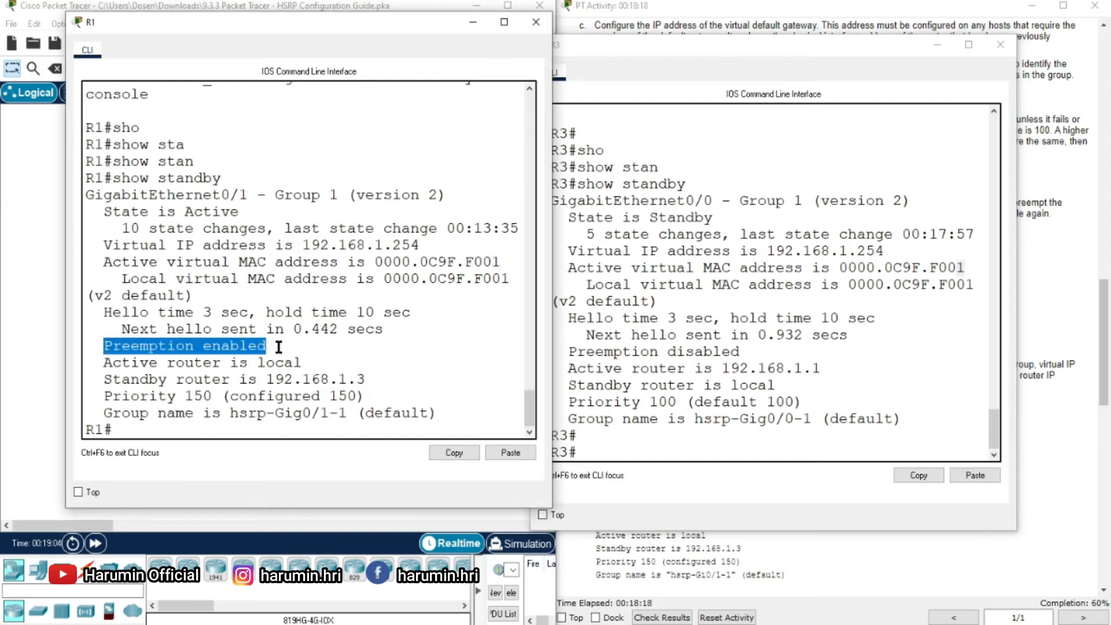
{"action": "left_click_drag", "start_coordinate": [571, 351], "coordinate": [770, 351]}
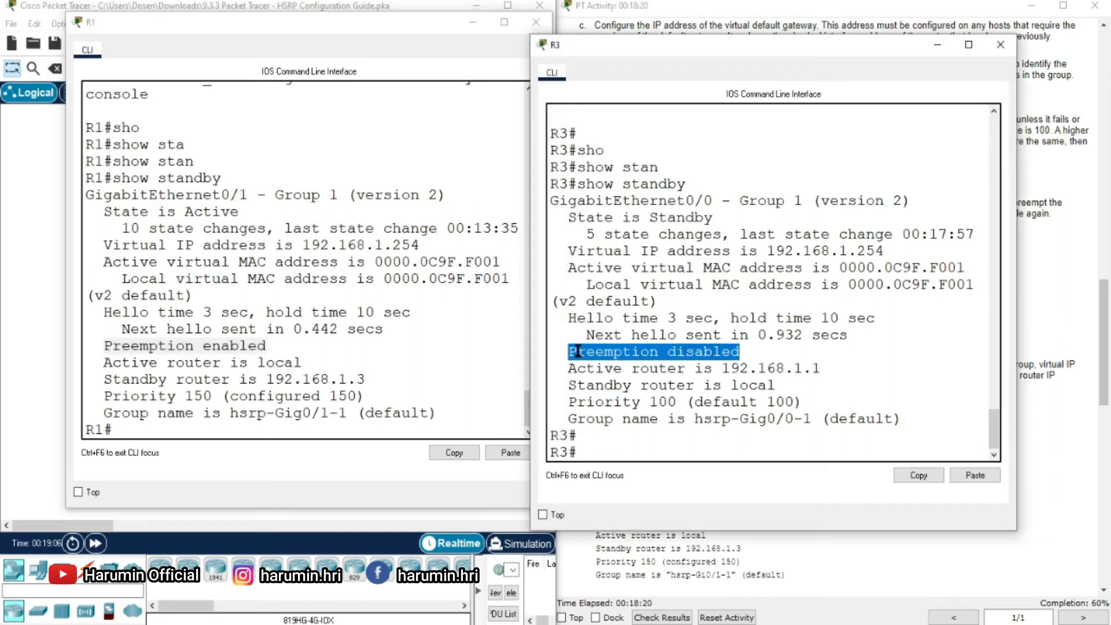
{"action": "left_click_drag", "start_coordinate": [105, 362], "coordinate": [309, 356]}
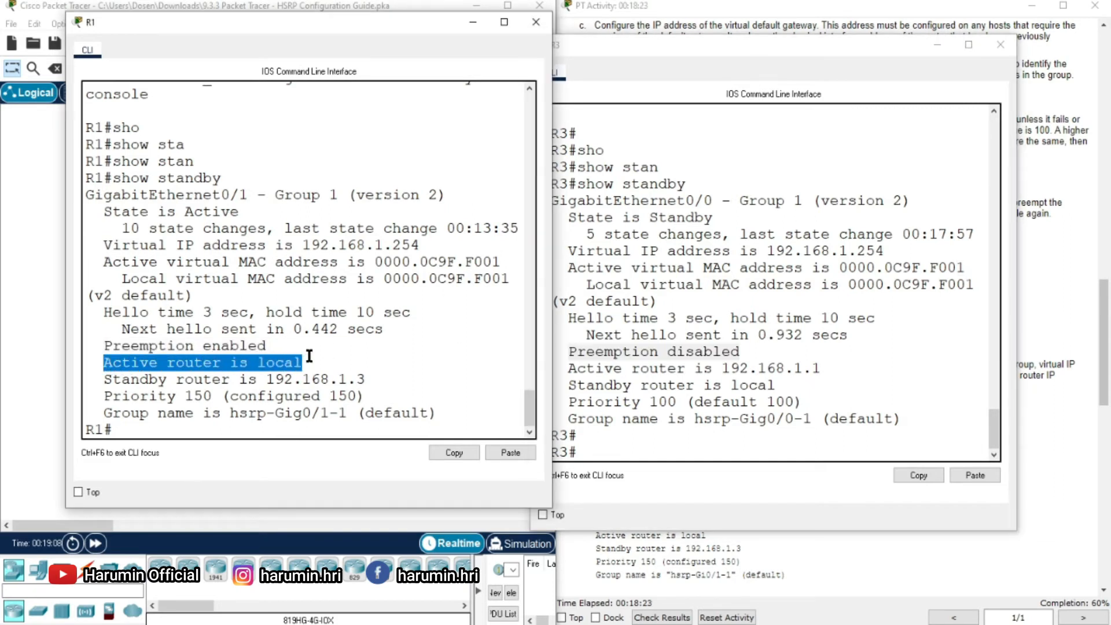
{"action": "left_click", "coordinate": [199, 367]}
{"action": "left_click_drag", "start_coordinate": [566, 368], "coordinate": [835, 364]}
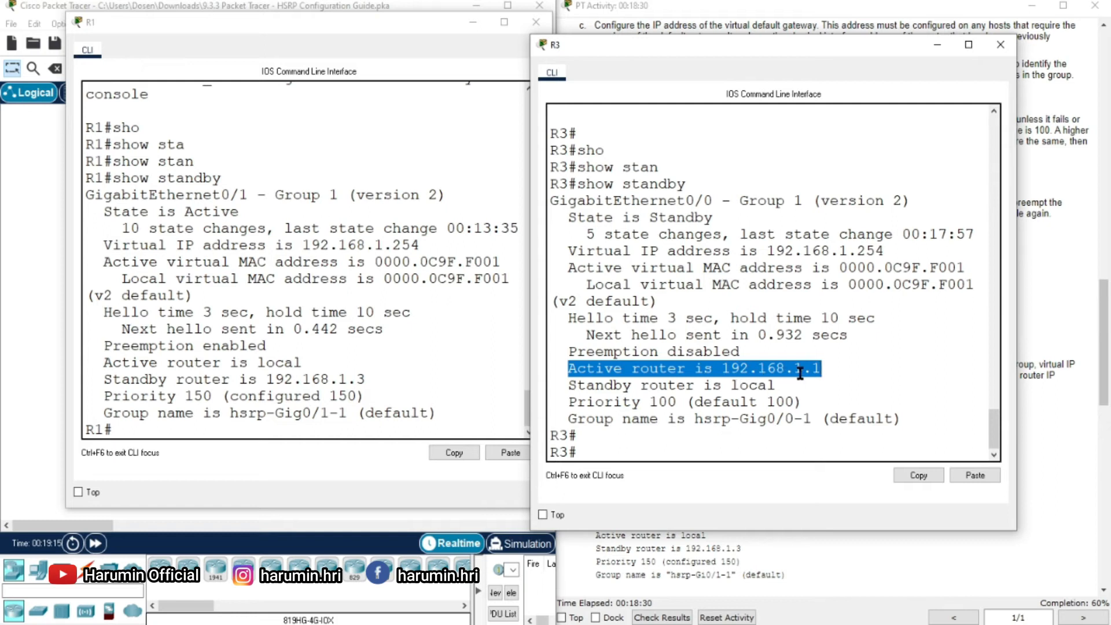
{"action": "left_click_drag", "start_coordinate": [566, 384], "coordinate": [773, 386]}
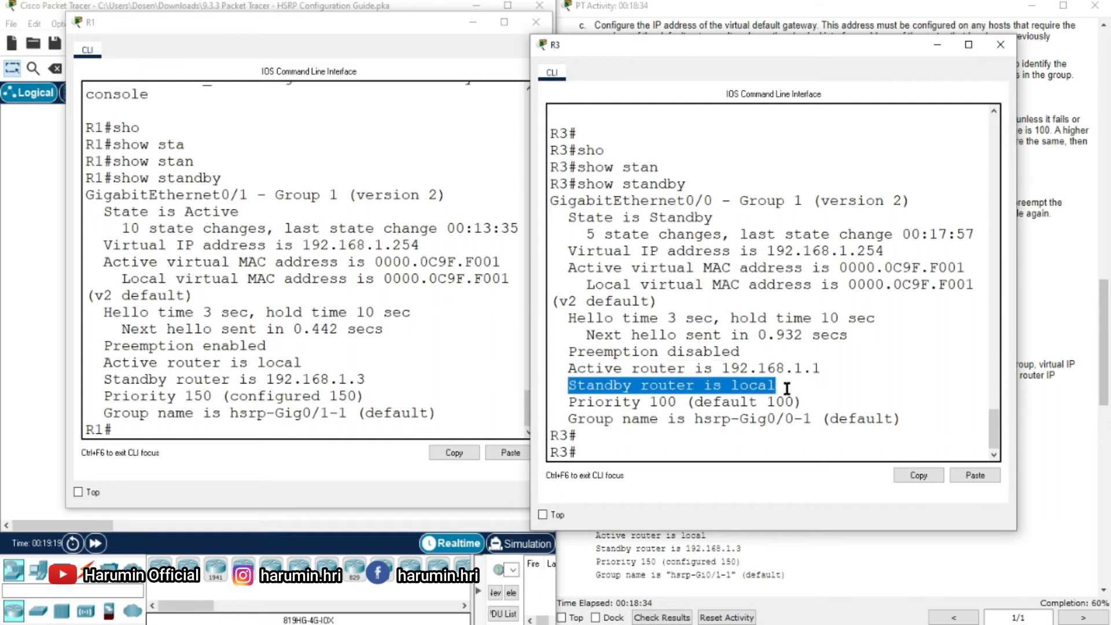
{"action": "left_click_drag", "start_coordinate": [573, 402], "coordinate": [811, 402]}
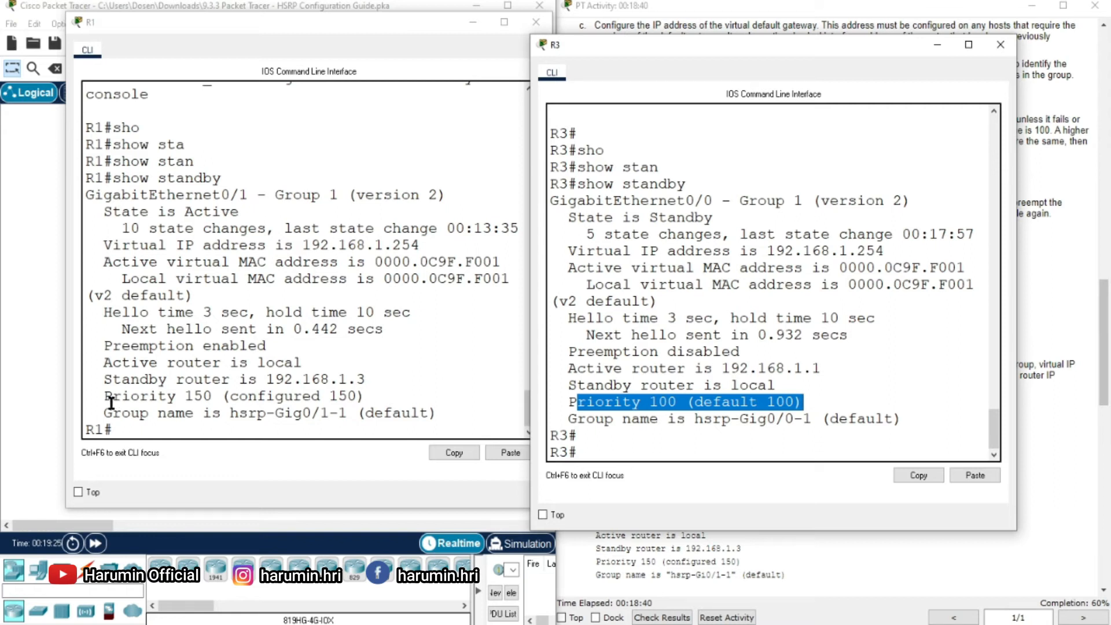
{"action": "left_click_drag", "start_coordinate": [108, 394], "coordinate": [406, 395]}
{"action": "left_click_drag", "start_coordinate": [111, 413], "coordinate": [215, 413]}
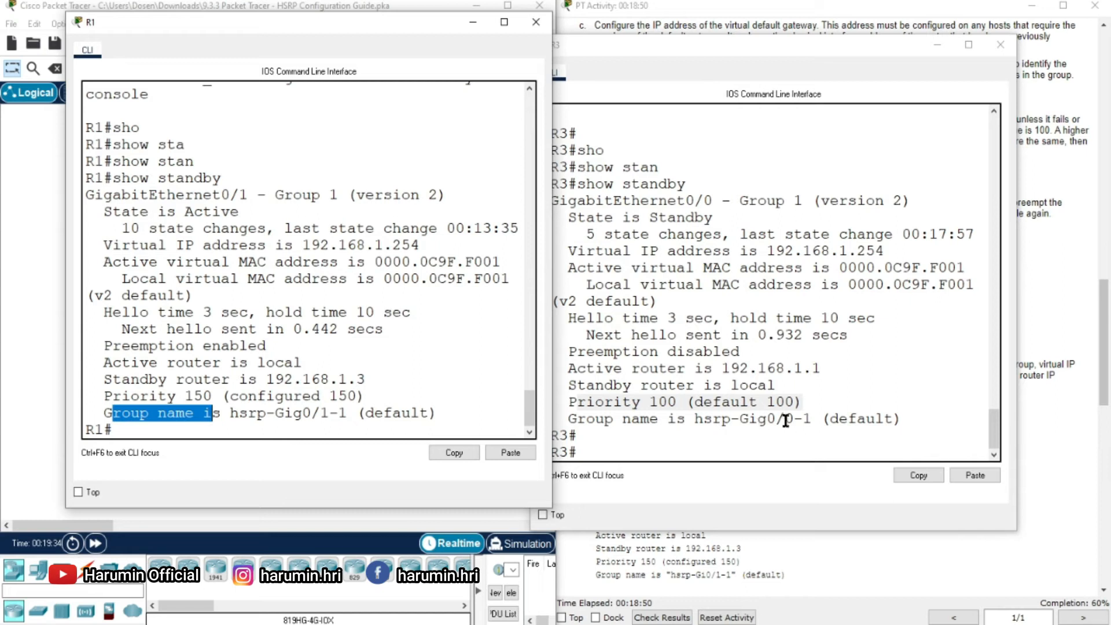
{"action": "left_click", "coordinate": [804, 419]}
{"action": "left_click_drag", "start_coordinate": [804, 418], "coordinate": [589, 416]}
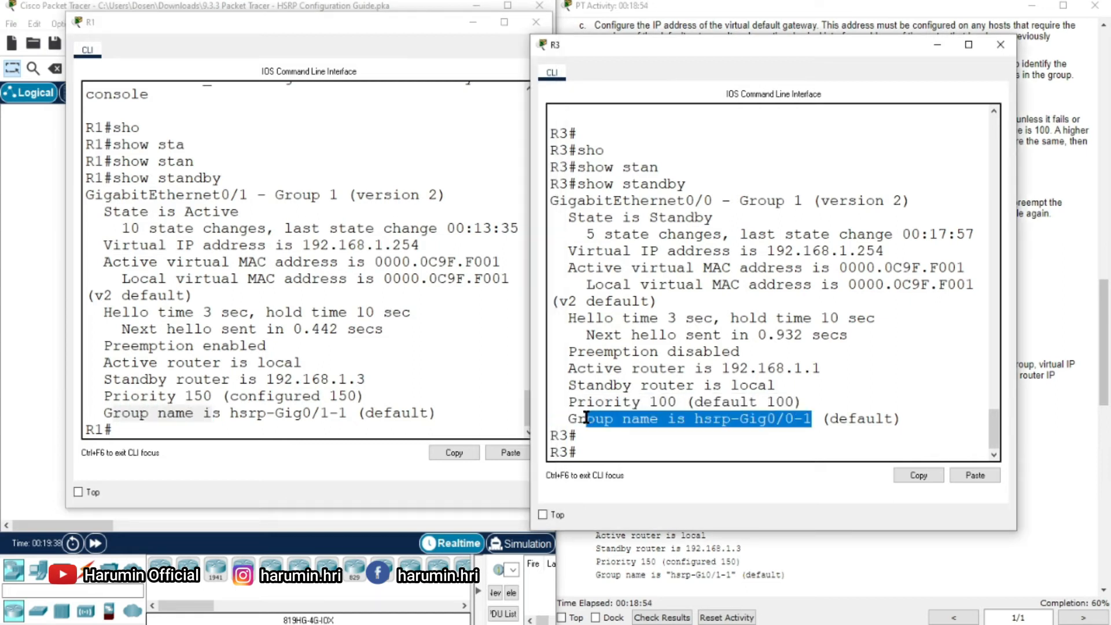
{"action": "left_click", "coordinate": [1051, 412]}
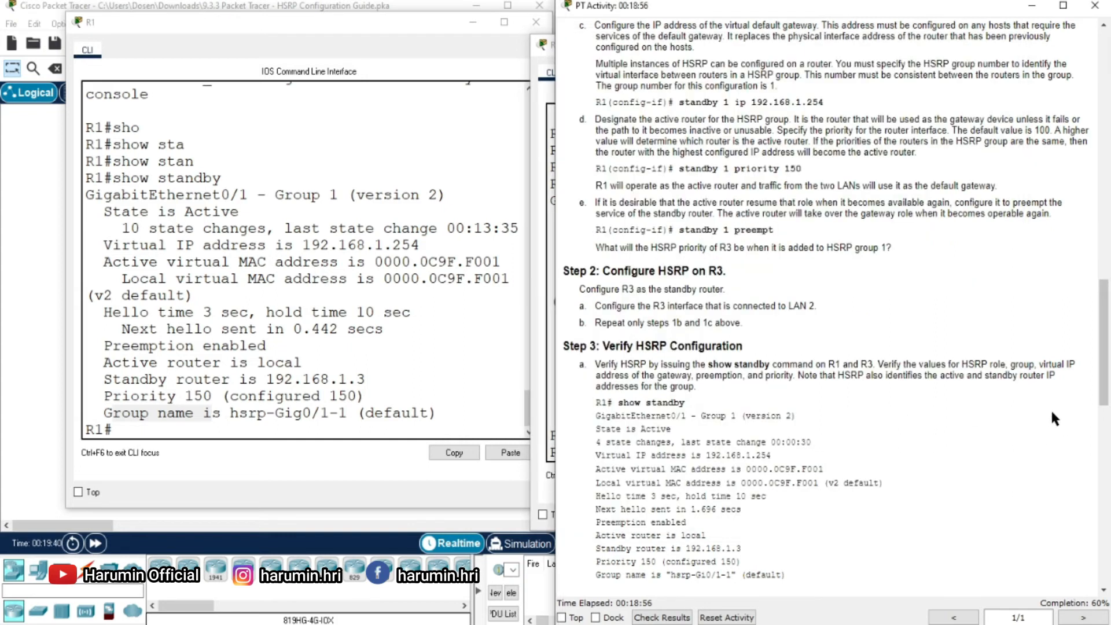
- Display the HSRP status summary on R1 with show standby brief, as asked in step 3b of the instructions
{"action": "scroll", "coordinate": [1019, 410], "scroll_direction": "down", "scroll_amount": 10}
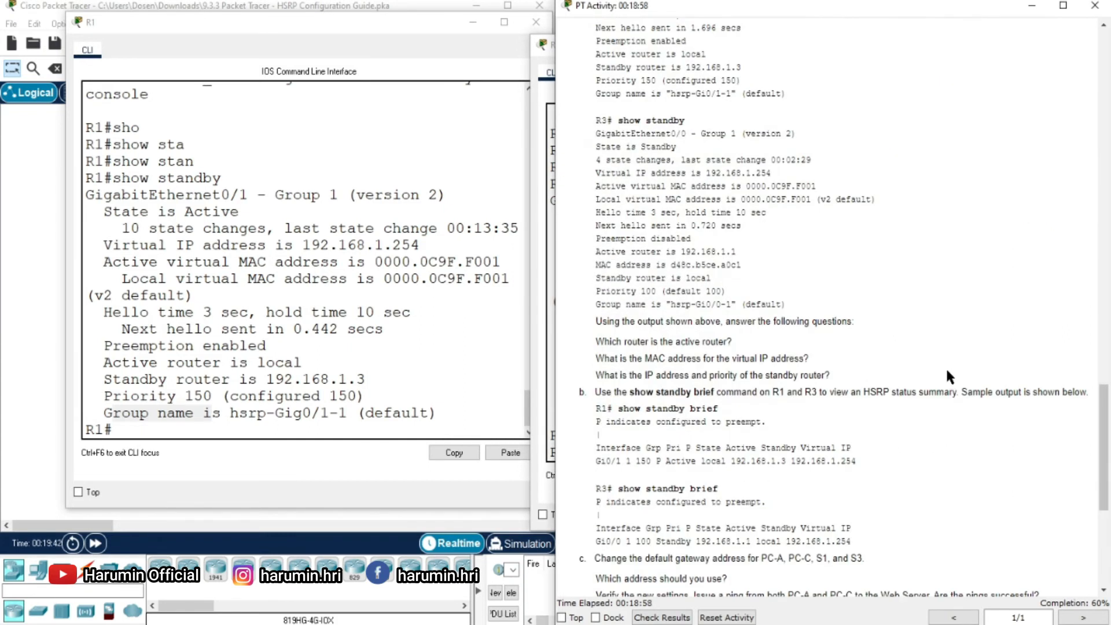
{"action": "scroll", "coordinate": [946, 371], "scroll_direction": "down", "scroll_amount": 4}
{"action": "scroll", "coordinate": [947, 371], "scroll_direction": "up", "scroll_amount": 4}
{"action": "scroll", "coordinate": [947, 370], "scroll_direction": "down", "scroll_amount": 4}
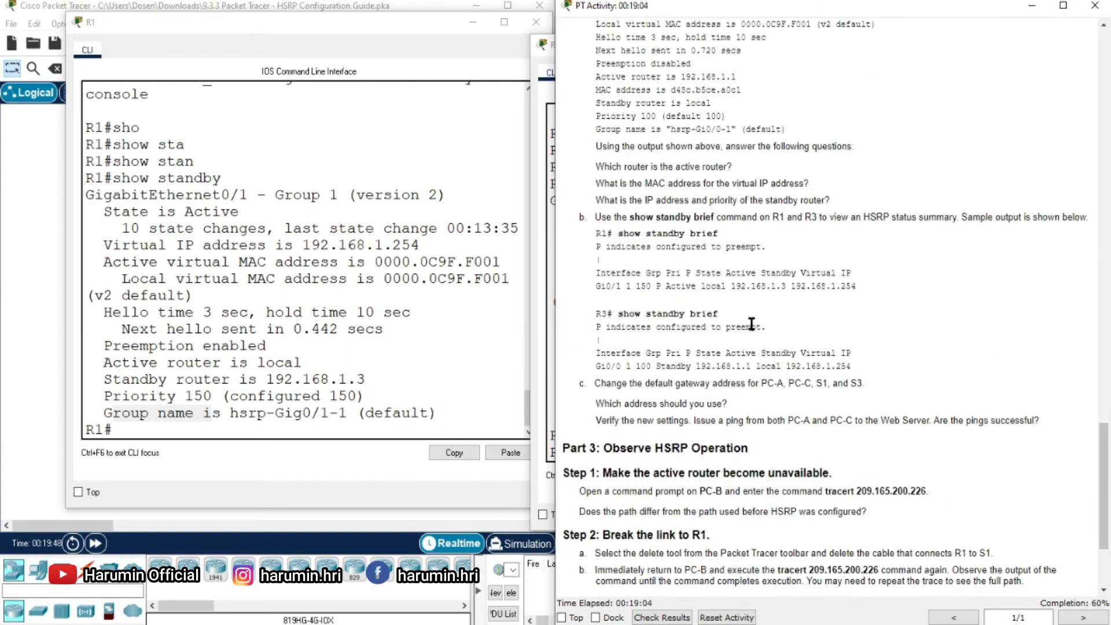
{"action": "left_click", "coordinate": [261, 417]}
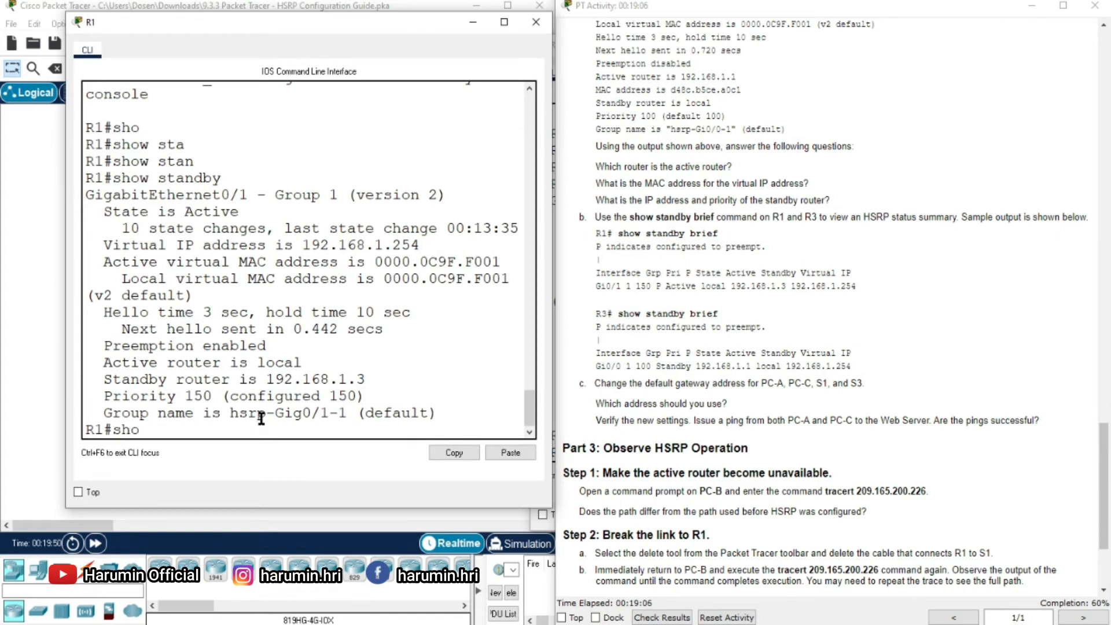
{"action": "type", "text": "sho"}
{"action": "key", "text": "Tab"}
{"action": "type", "text": "sta"}
{"action": "key", "text": "Tab"}
{"action": "type", "text": "n"}
{"action": "key", "text": "Tab"}
{"action": "type", "text": "bri"}
{"action": "key", "text": "Tab"}
{"action": "key", "text": "Return"}
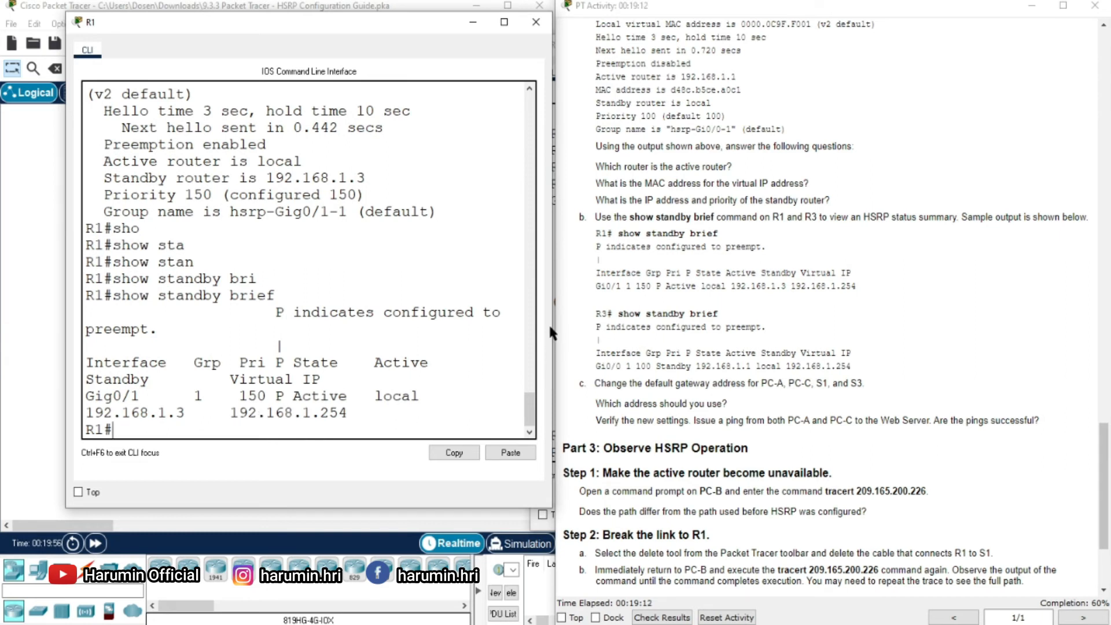
- Widen the R1 window and examine the state, active router, standby router and virtual IP in the HSRP summary
{"action": "left_click_drag", "start_coordinate": [554, 325], "coordinate": [924, 351]}
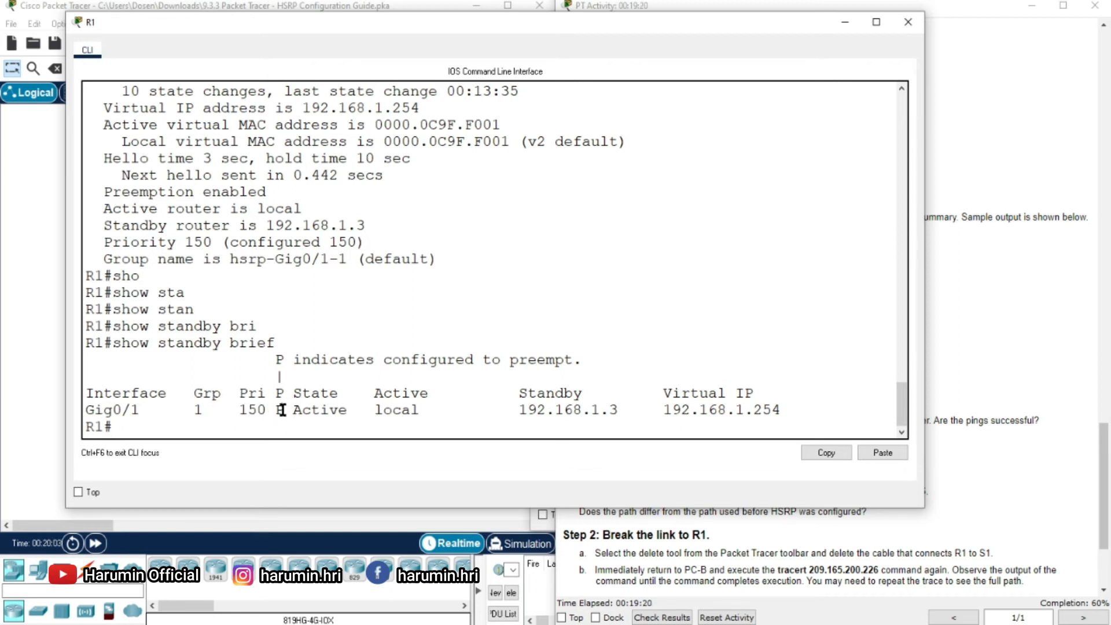
{"action": "left_click_drag", "start_coordinate": [282, 409], "coordinate": [357, 410]}
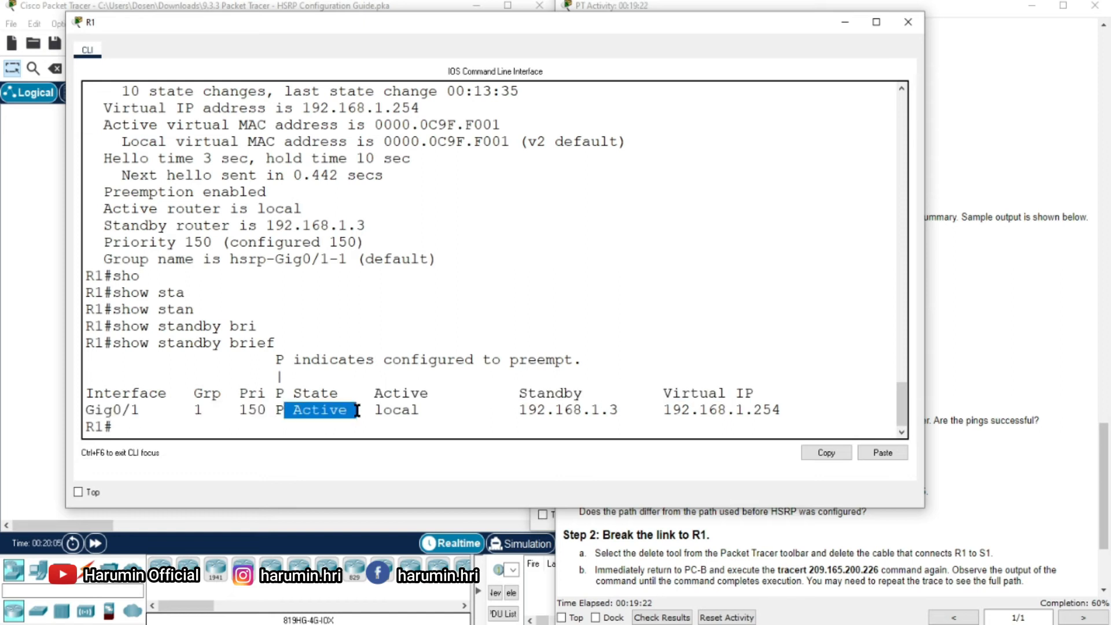
{"action": "left_click", "coordinate": [379, 411]}
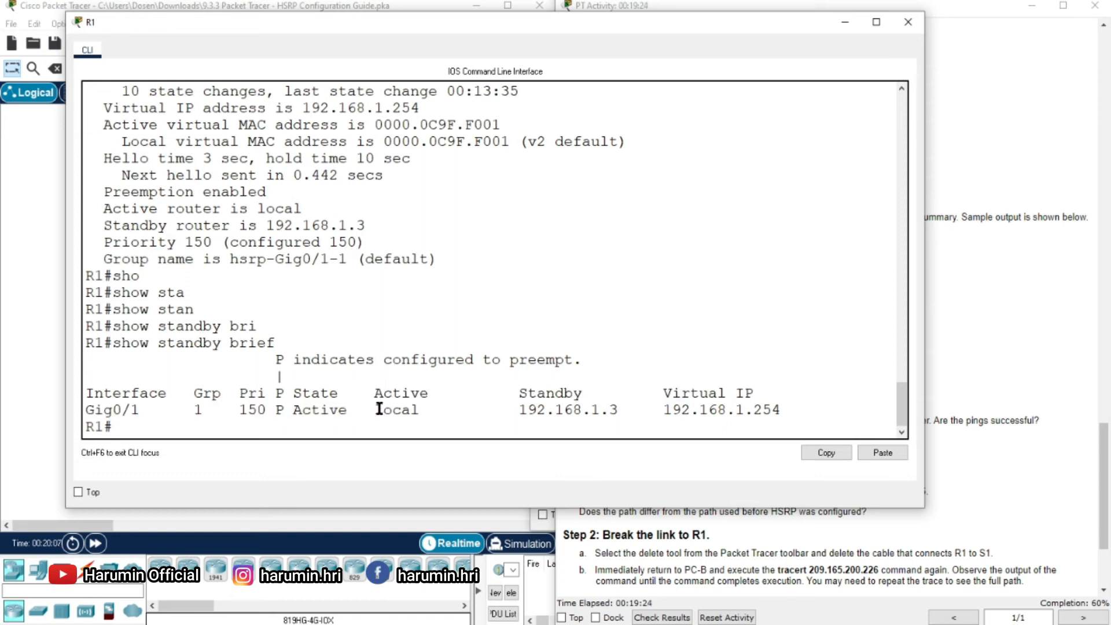
{"action": "left_click_drag", "start_coordinate": [521, 411], "coordinate": [617, 407]}
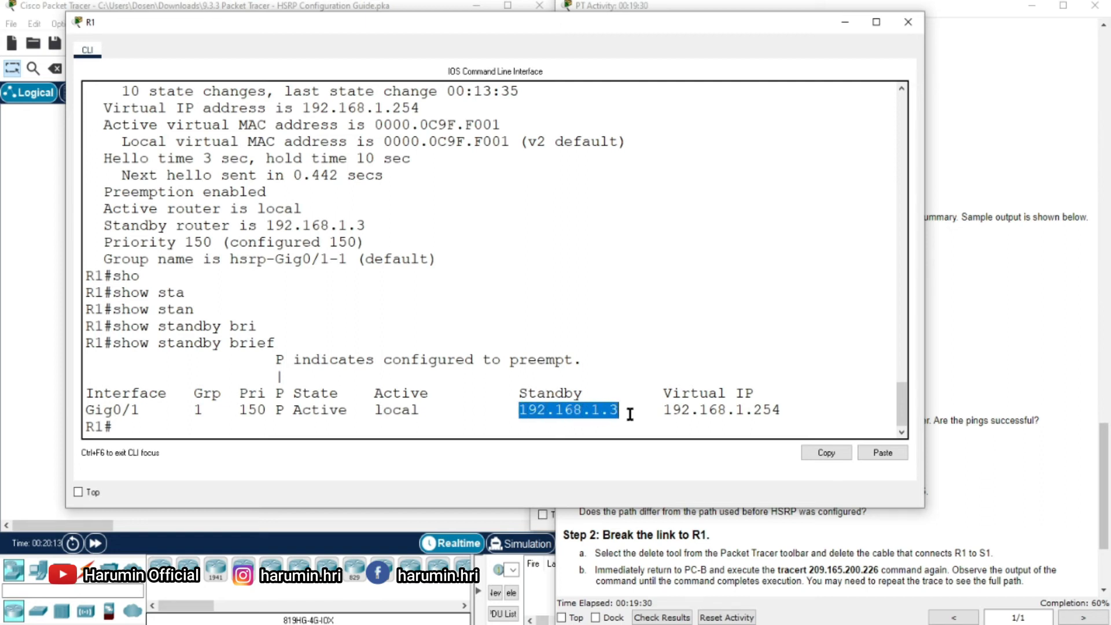
{"action": "left_click_drag", "start_coordinate": [661, 411], "coordinate": [797, 408]}
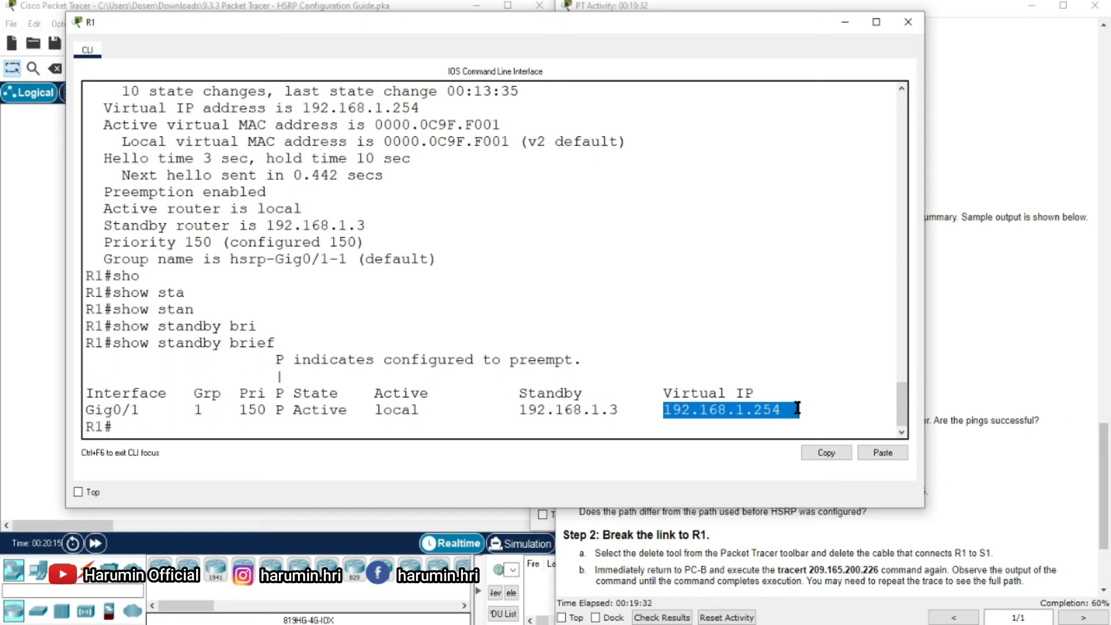
- Switch to R3 and display its HSRP status summary with show standby brief
{"action": "left_click", "coordinate": [33, 235]}
{"action": "left_click", "coordinate": [331, 252]}
{"action": "left_click", "coordinate": [666, 343]}
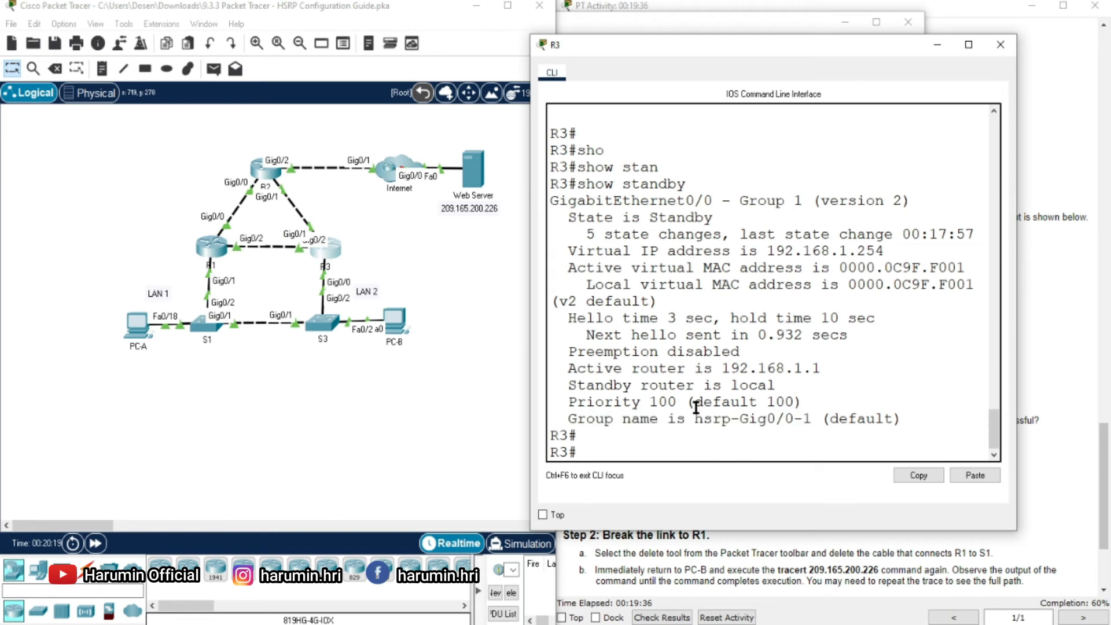
{"action": "type", "text": "sho"}
{"action": "key", "text": "Tab"}
{"action": "type", "text": "stan"}
{"action": "key", "text": "Tab"}
{"action": "type", "text": "bri"}
{"action": "key", "text": "Tab"}
{"action": "key", "text": "Return"}
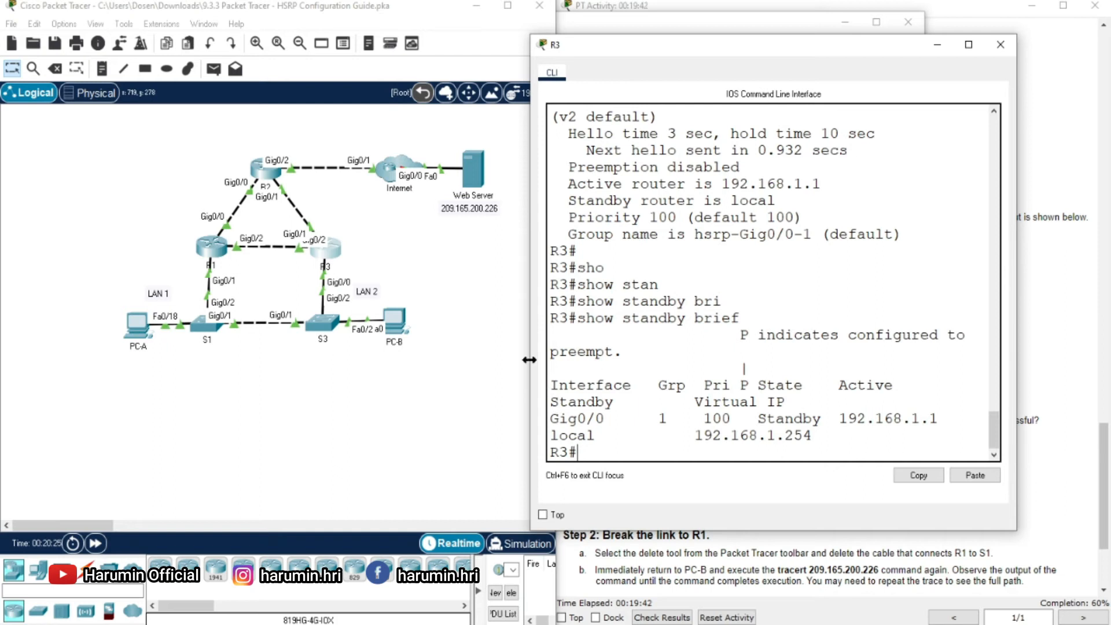
- Widen the R3 window, examine the active and standby router entries in its summary, and return to the activity instructions
{"action": "left_click_drag", "start_coordinate": [530, 357], "coordinate": [393, 357]}
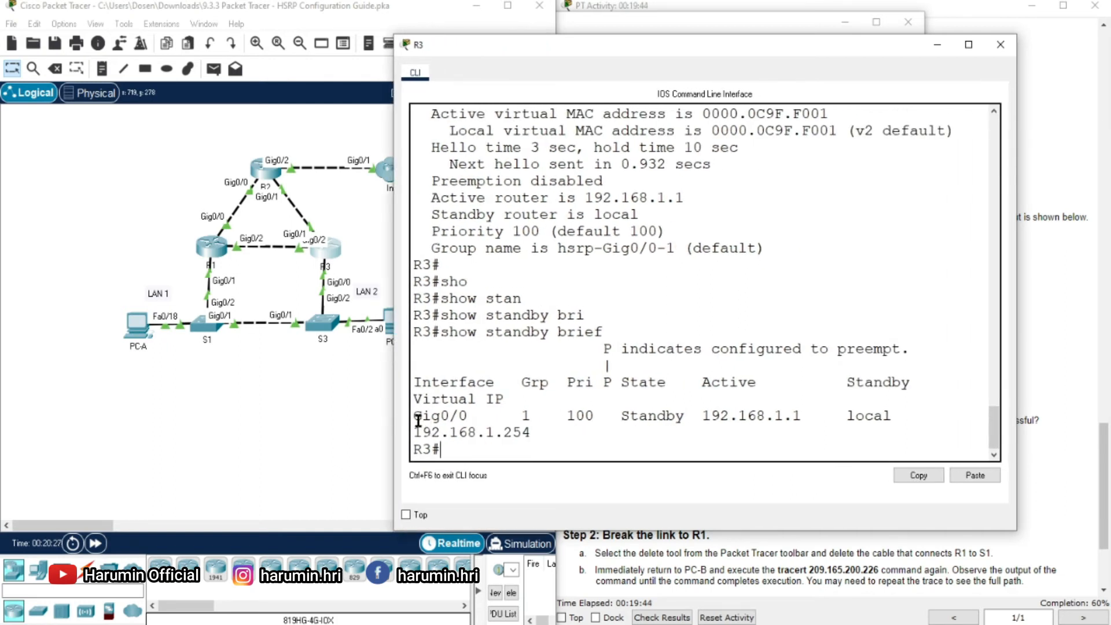
{"action": "left_click_drag", "start_coordinate": [393, 408], "coordinate": [342, 399]}
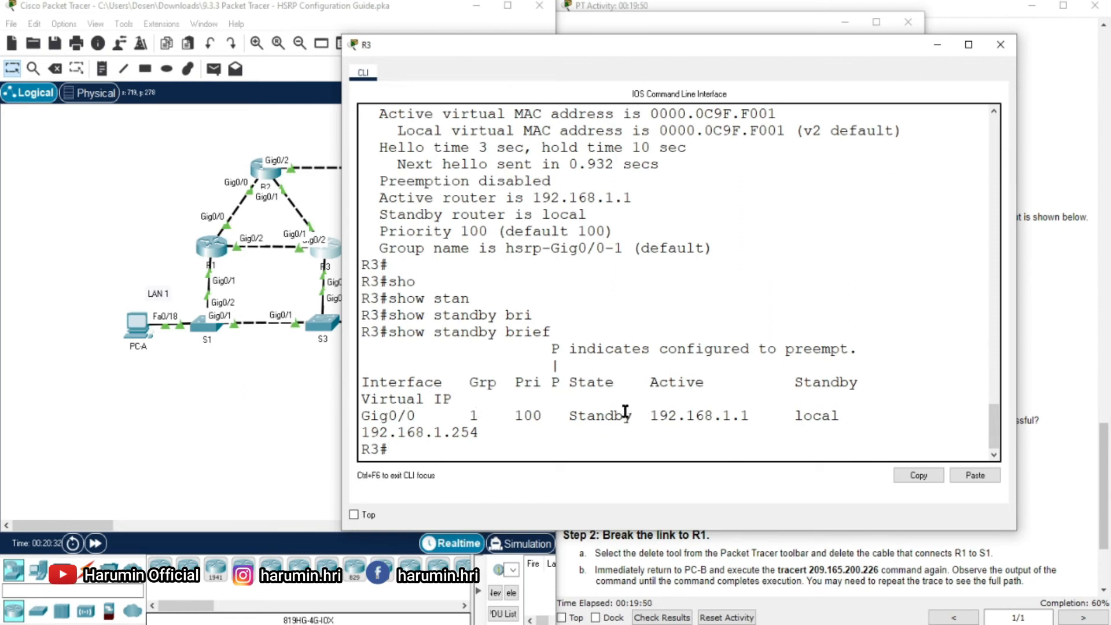
{"action": "left_click_drag", "start_coordinate": [650, 415], "coordinate": [756, 416]}
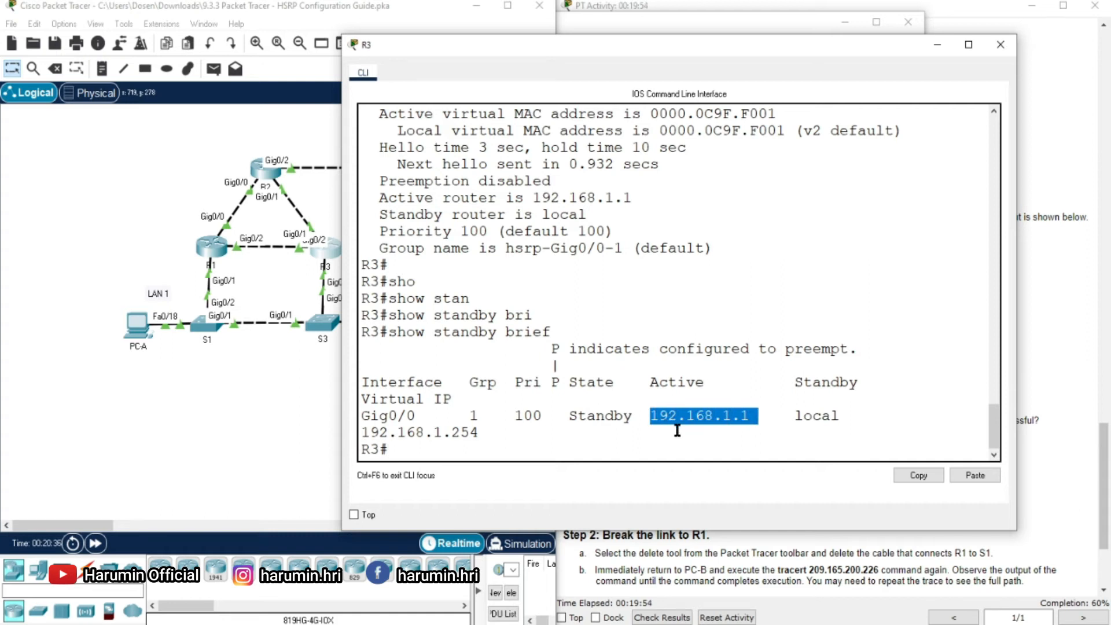
{"action": "left_click_drag", "start_coordinate": [795, 416], "coordinate": [853, 415]}
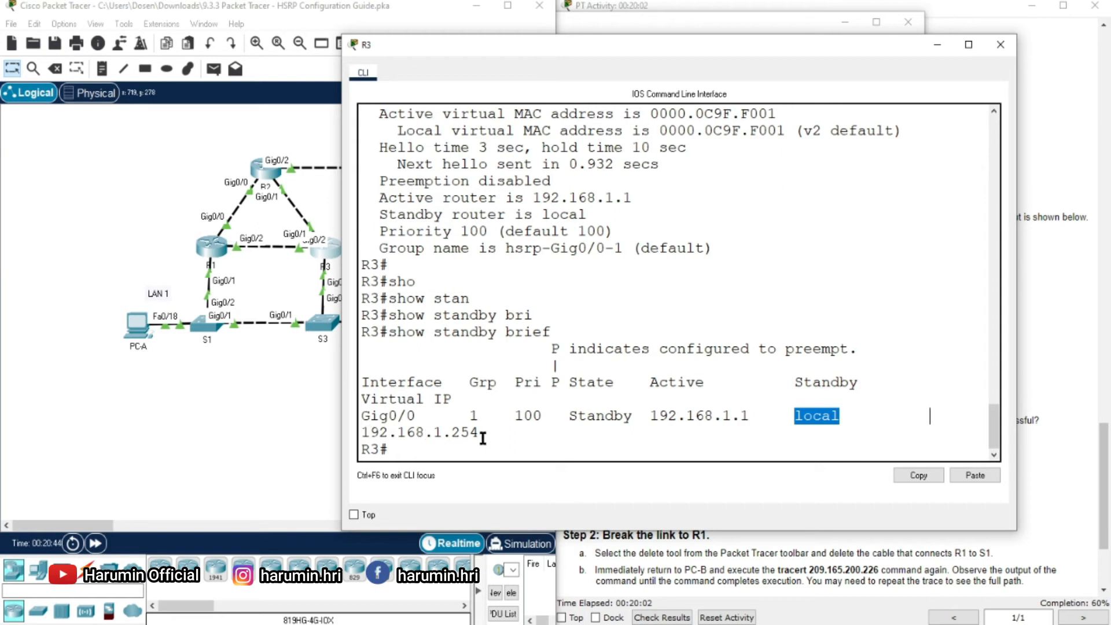
{"action": "left_click", "coordinate": [759, 547]}
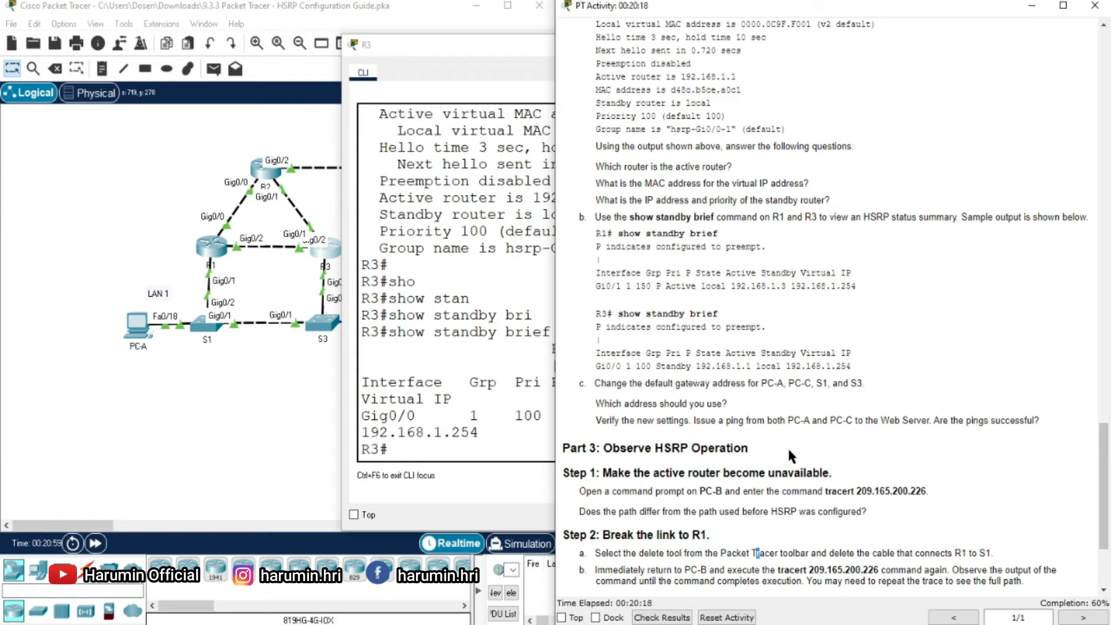
- Trace the route to the Web Server from PC-B's command prompt with tracert 209.165.200.226
{"action": "scroll", "coordinate": [790, 444], "scroll_direction": "down", "scroll_amount": 3}
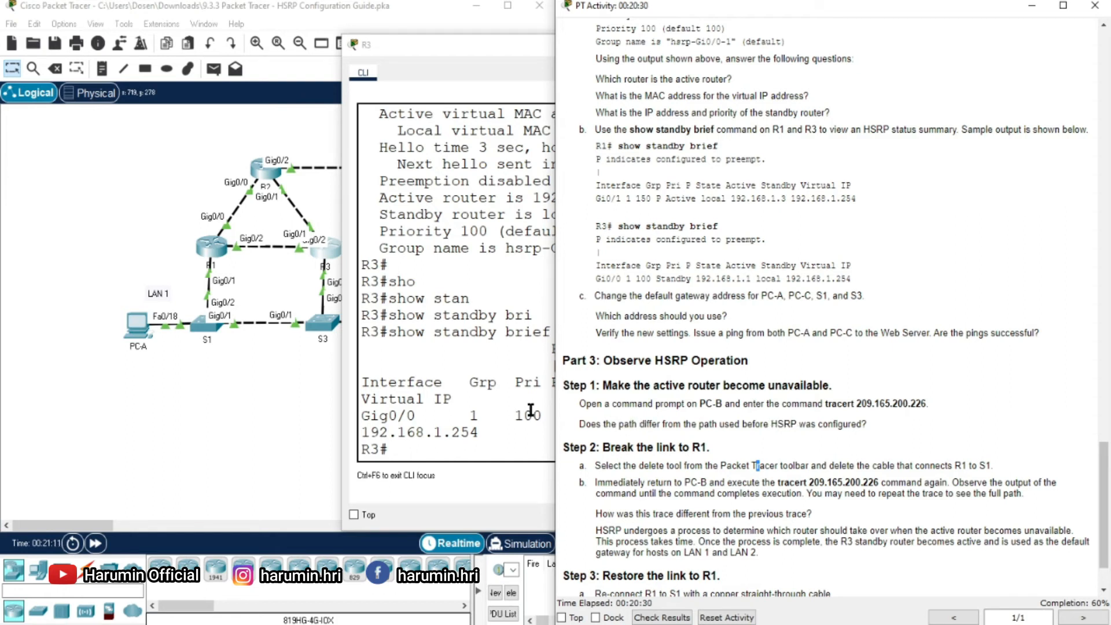
{"action": "left_click", "coordinate": [286, 358]}
{"action": "left_click", "coordinate": [397, 325]}
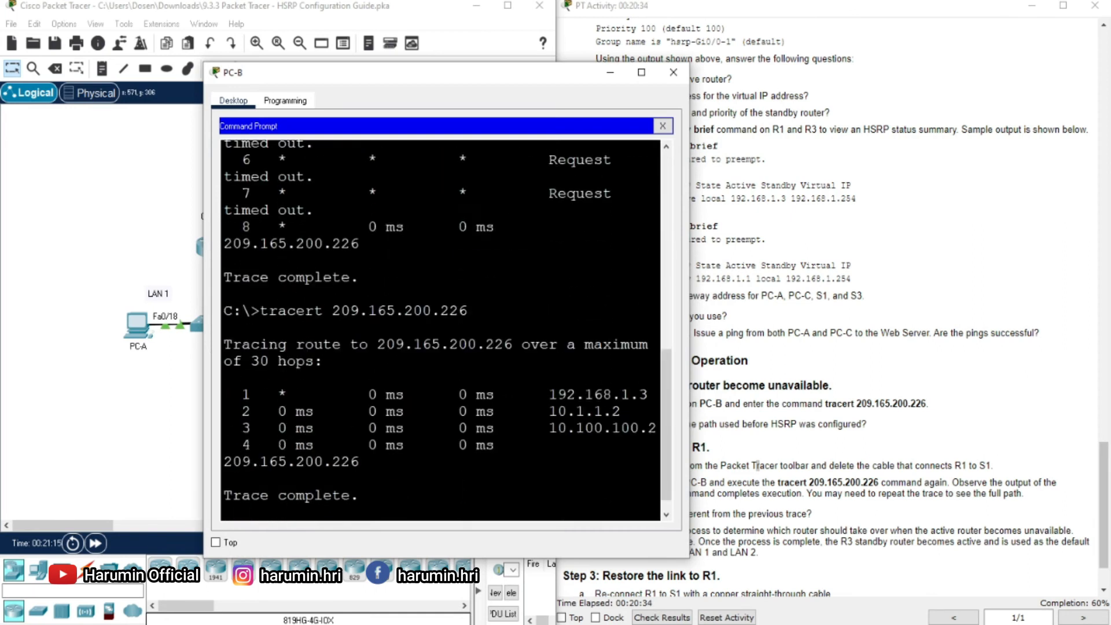
{"action": "right_click", "coordinate": [455, 498]}
{"action": "left_click", "coordinate": [466, 524]}
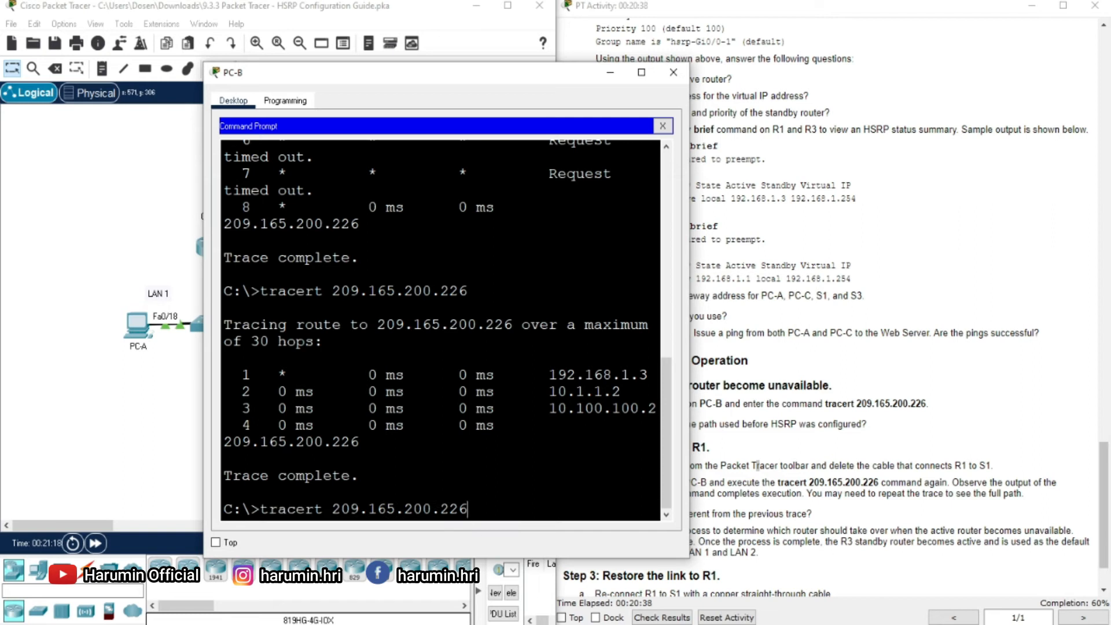
{"action": "key", "text": "Return"}
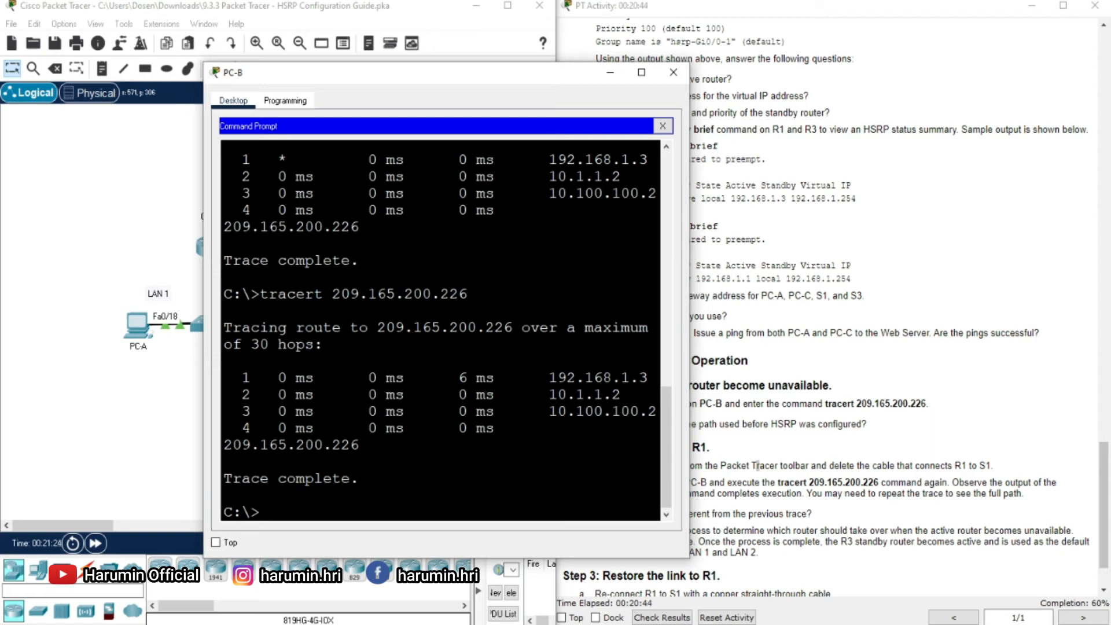
- Move the PC-B window off the instructions and read step 3c on changing the default gateways and verifying with pings
{"action": "left_click_drag", "start_coordinate": [486, 80], "coordinate": [349, 105]}
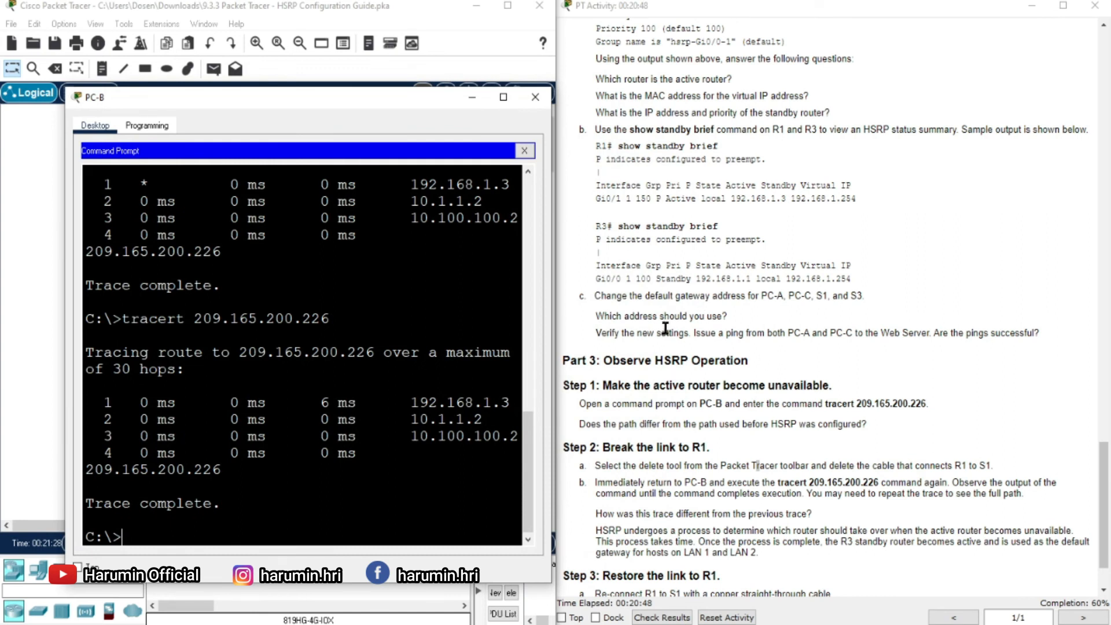
{"action": "left_click_drag", "start_coordinate": [598, 333], "coordinate": [1017, 328]}
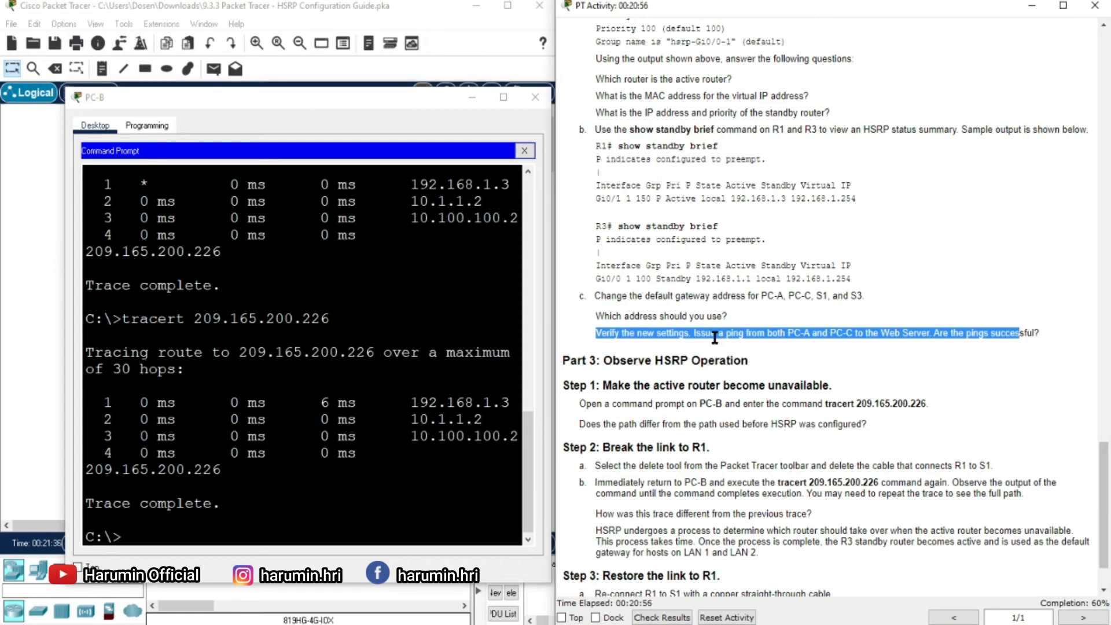
{"action": "left_click_drag", "start_coordinate": [596, 295], "coordinate": [765, 295]}
{"action": "left_click_drag", "start_coordinate": [788, 295], "coordinate": [861, 296]}
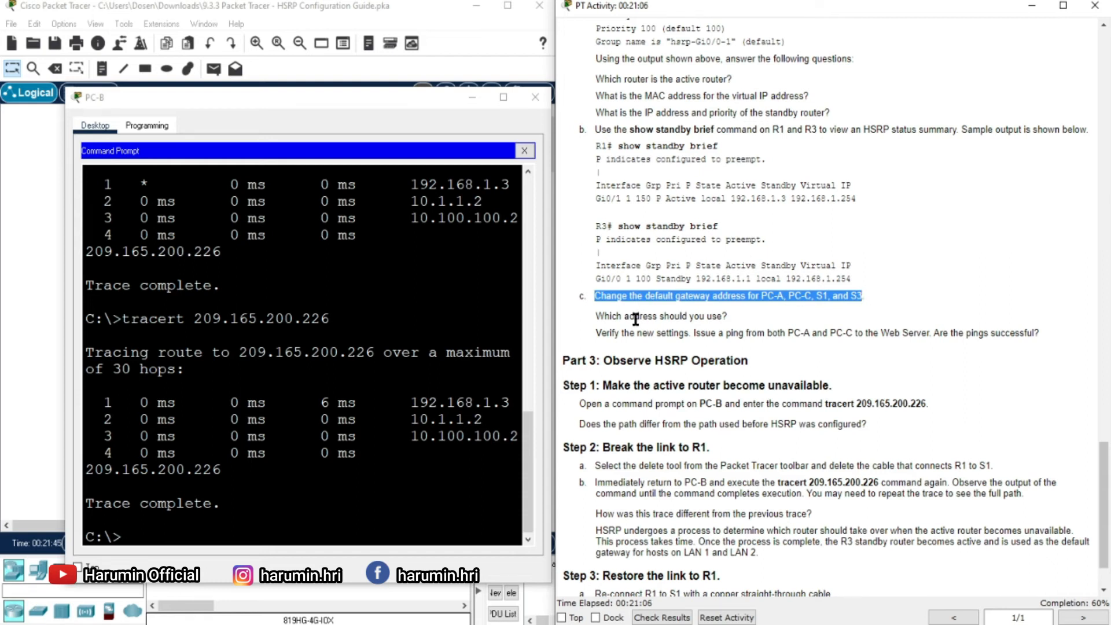
{"action": "left_click_drag", "start_coordinate": [596, 316], "coordinate": [747, 316]}
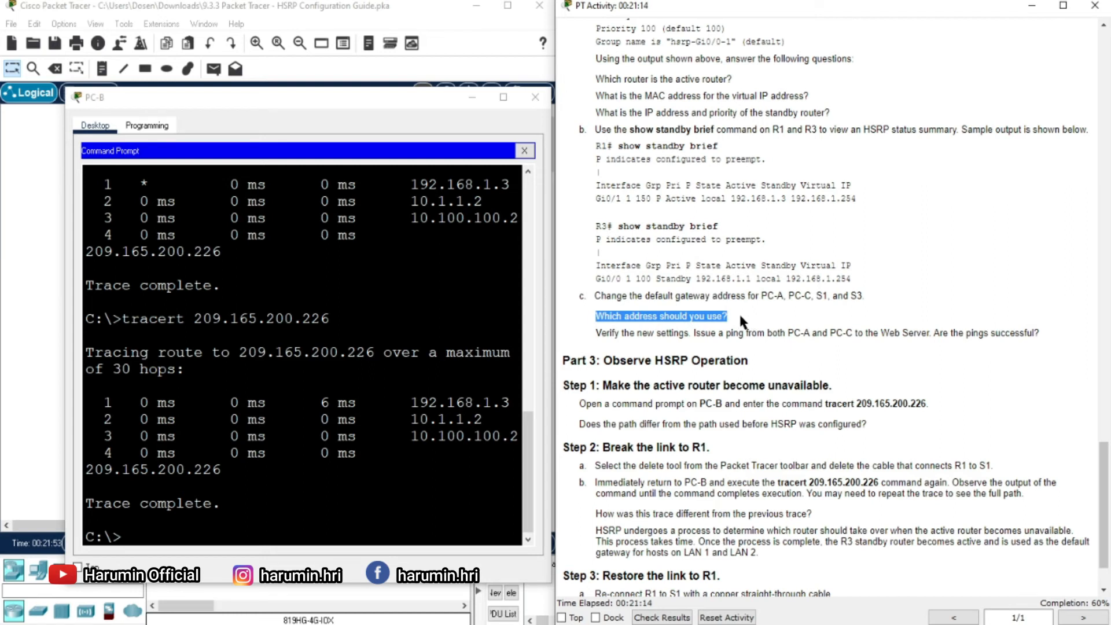
- Set PC-B's IPv4 default gateway to 192.168.1.254 in its IP configuration and close the PC-B window
{"action": "left_click", "coordinate": [524, 150]}
{"action": "left_click", "coordinate": [119, 186]}
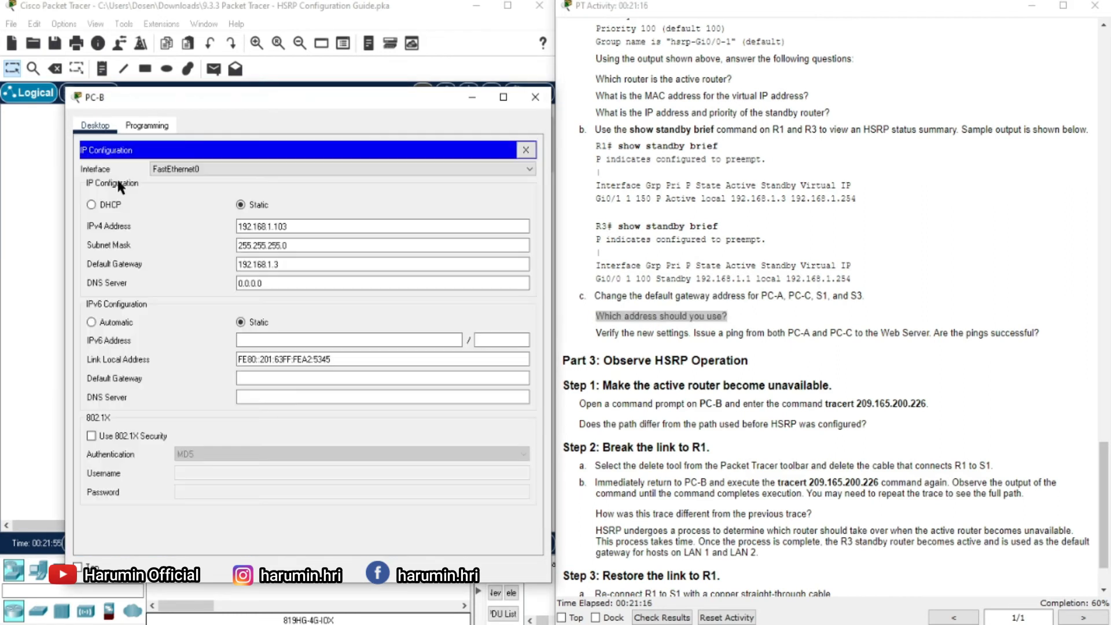
{"action": "type", "text": "254"}
{"action": "left_click", "coordinate": [530, 150]}
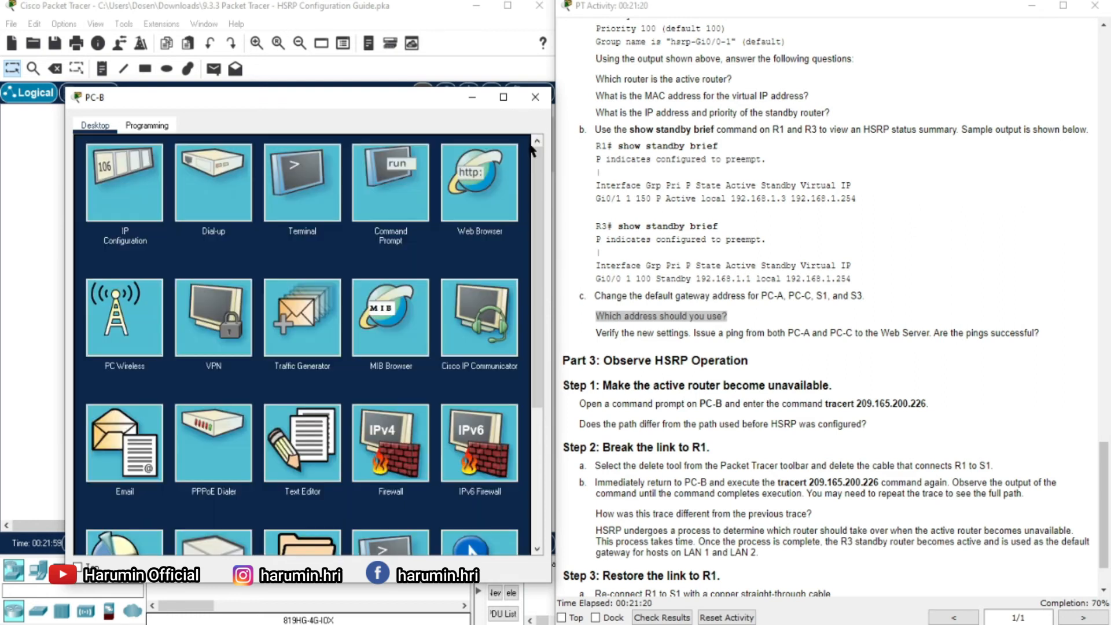
{"action": "left_click", "coordinate": [534, 97]}
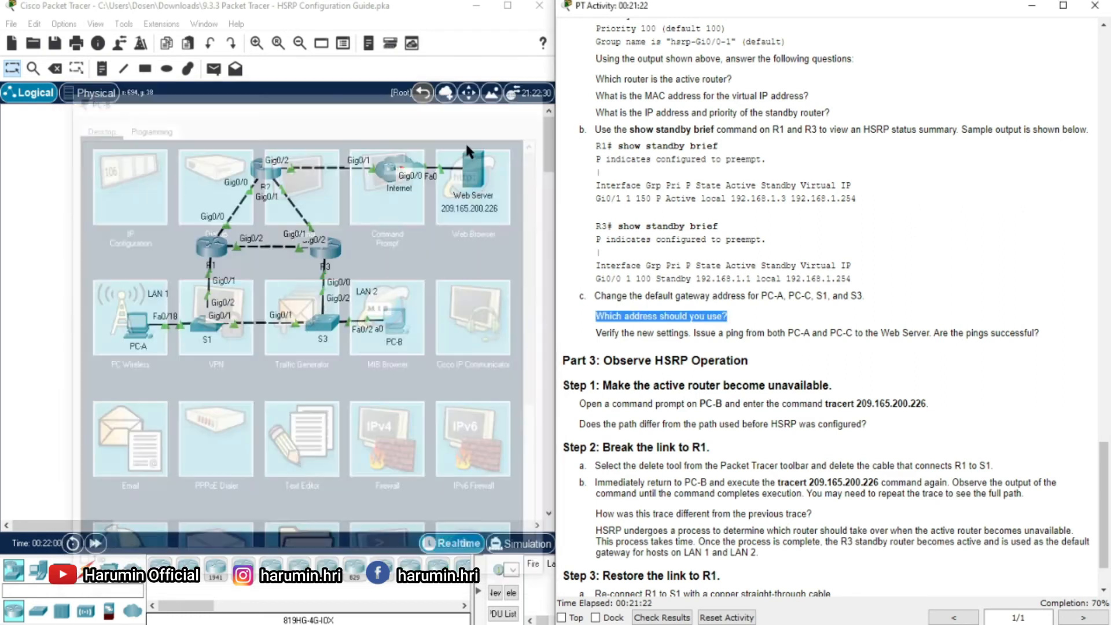
- Set PC-A's IPv4 default gateway to 192.168.1.254 and close the PC-A window
{"action": "left_click", "coordinate": [138, 323]}
{"action": "left_click", "coordinate": [585, 409]}
{"action": "key", "text": "BackSpace"}
{"action": "type", "text": "254"}
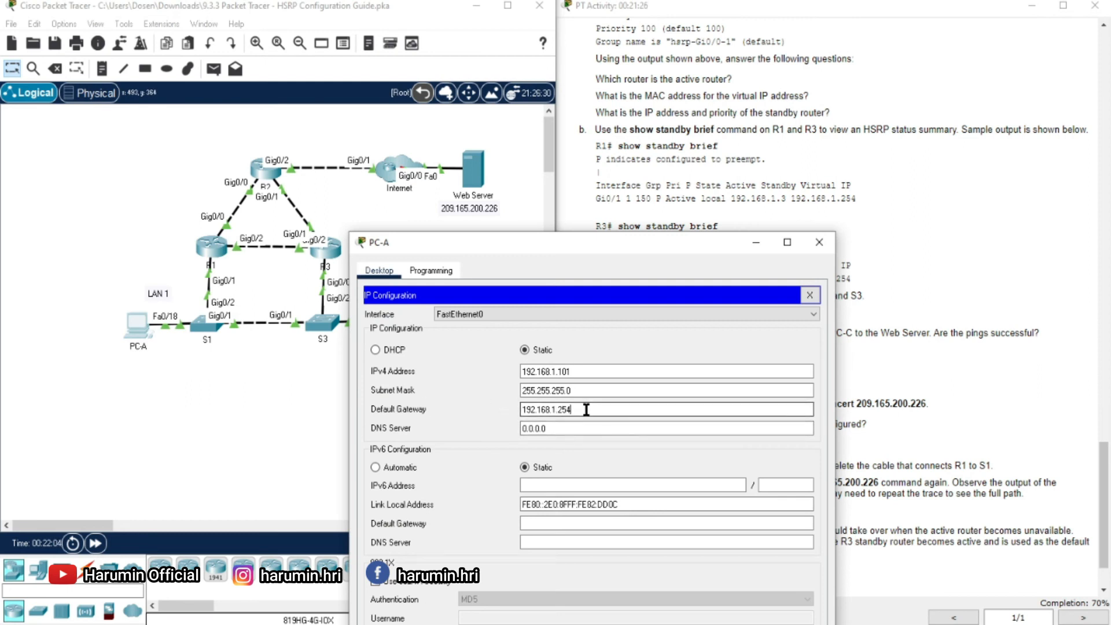
{"action": "left_click", "coordinate": [820, 242]}
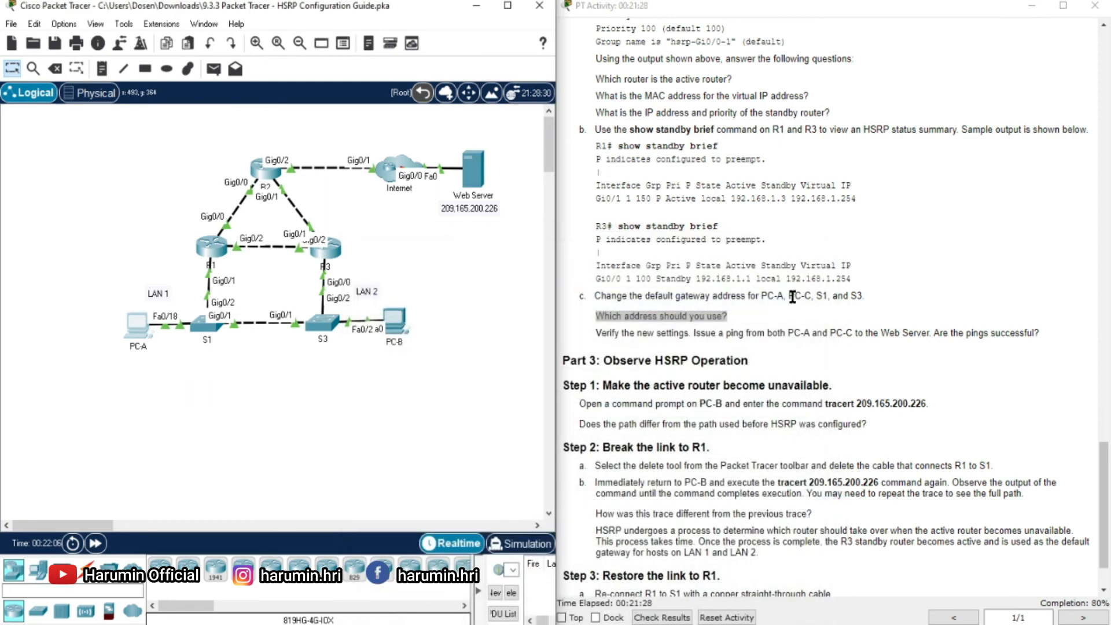
- Ping the Web Server at 209.165.200.226 from PC-A's command prompt
{"action": "scroll", "coordinate": [778, 370], "scroll_direction": "down", "scroll_amount": 1}
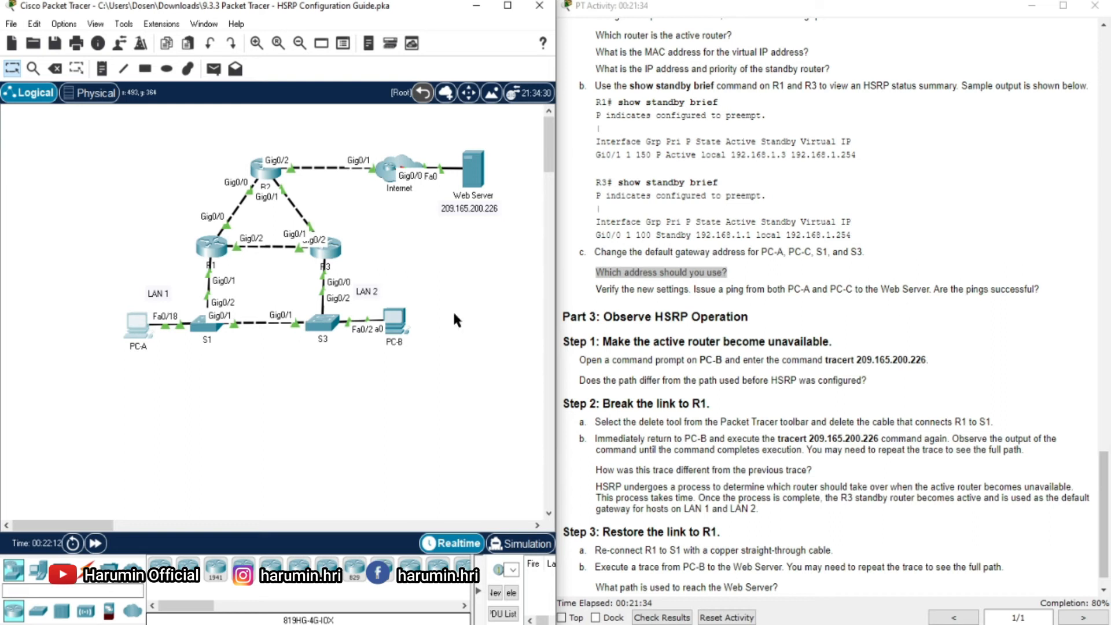
{"action": "left_click", "coordinate": [139, 324]}
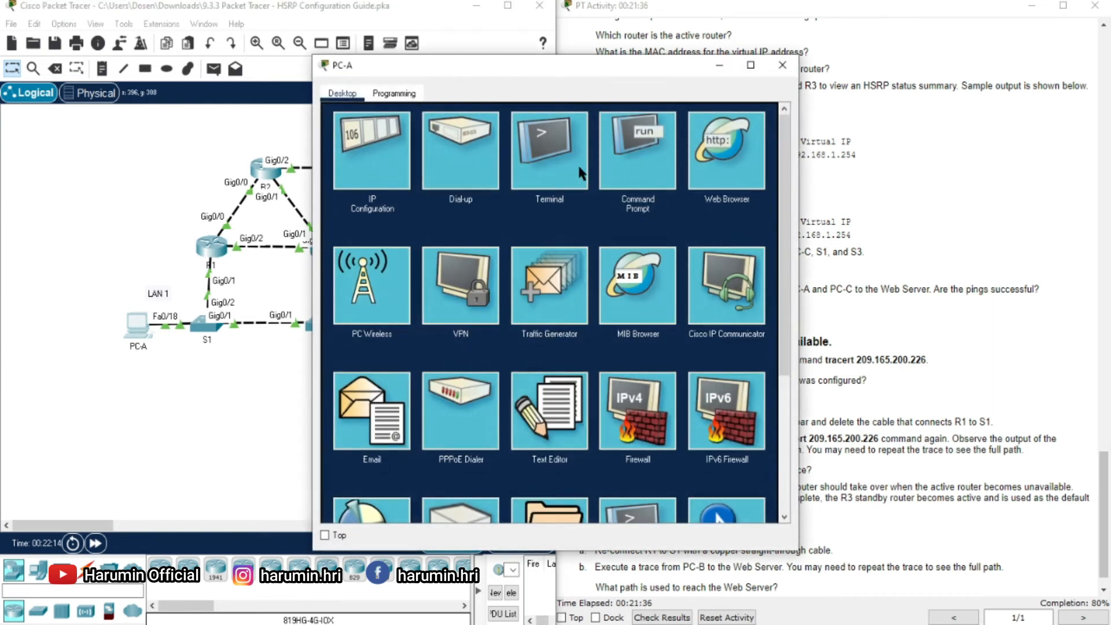
{"action": "left_click", "coordinate": [638, 173]}
{"action": "type", "text": "ping"}
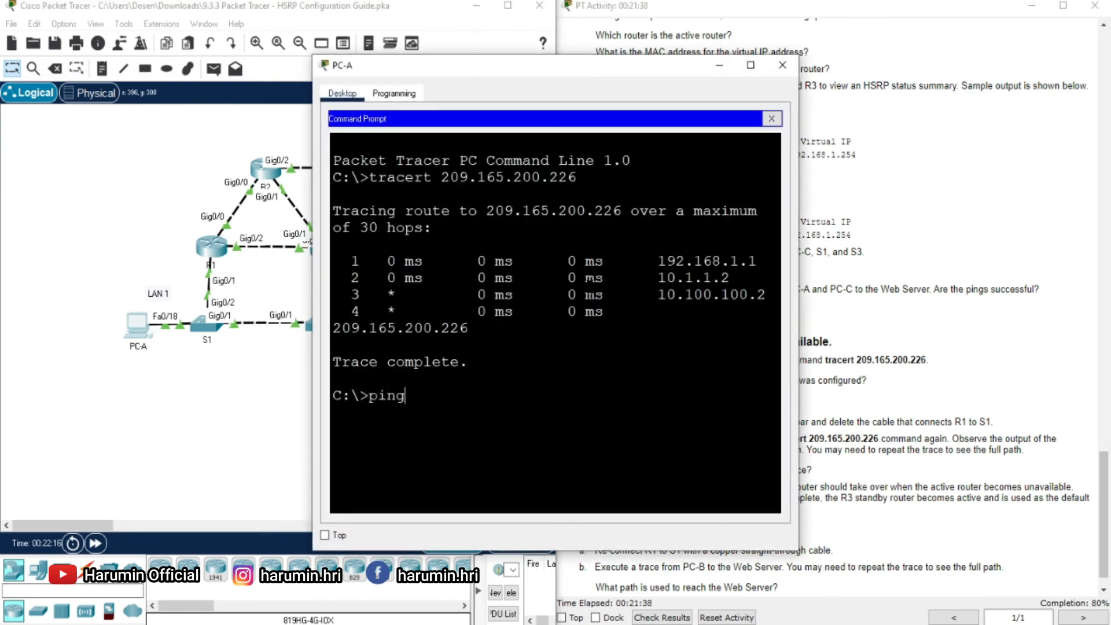
{"action": "type", "text": " 209.165.200.226"}
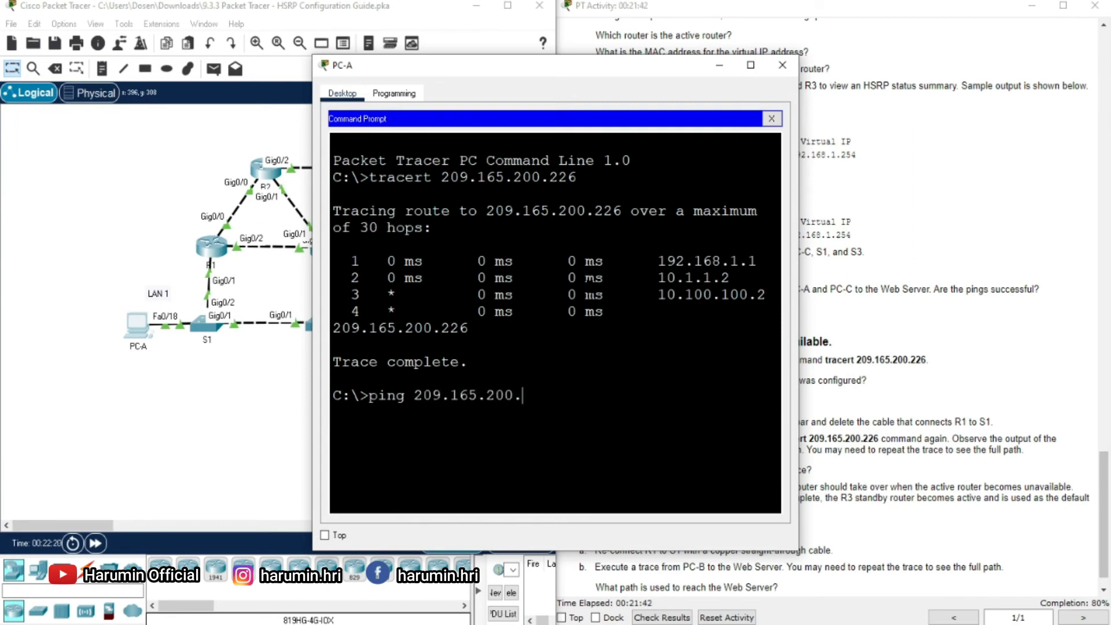
{"action": "key", "text": "Return"}
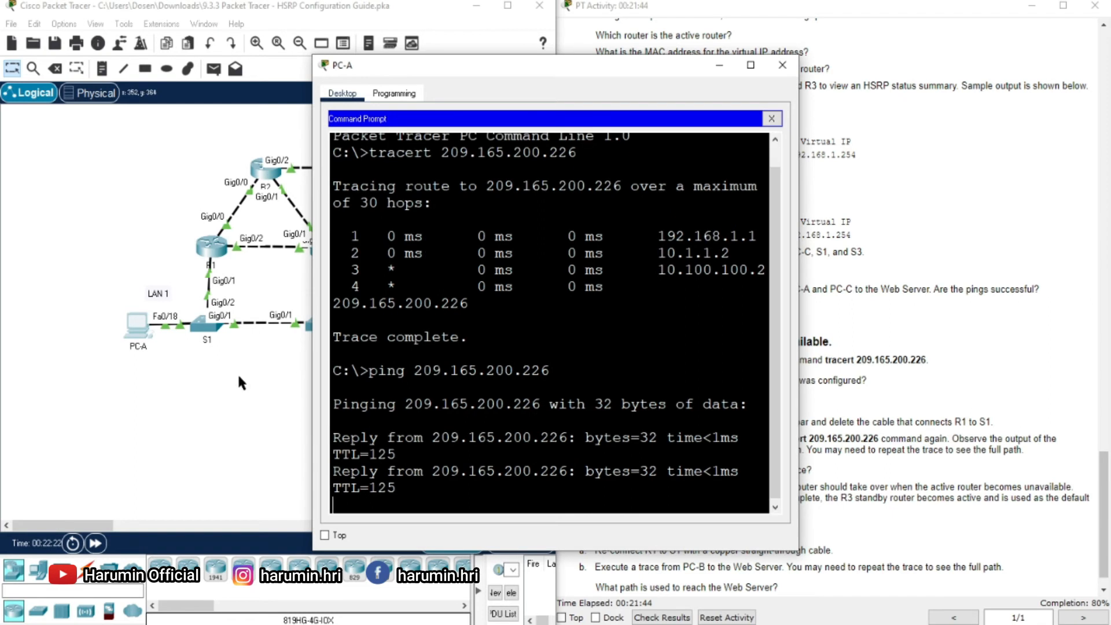
- Ping the Web Server at 209.165.200.226 from PC-B's command prompt
{"action": "left_click", "coordinate": [237, 372]}
{"action": "left_click", "coordinate": [400, 322]}
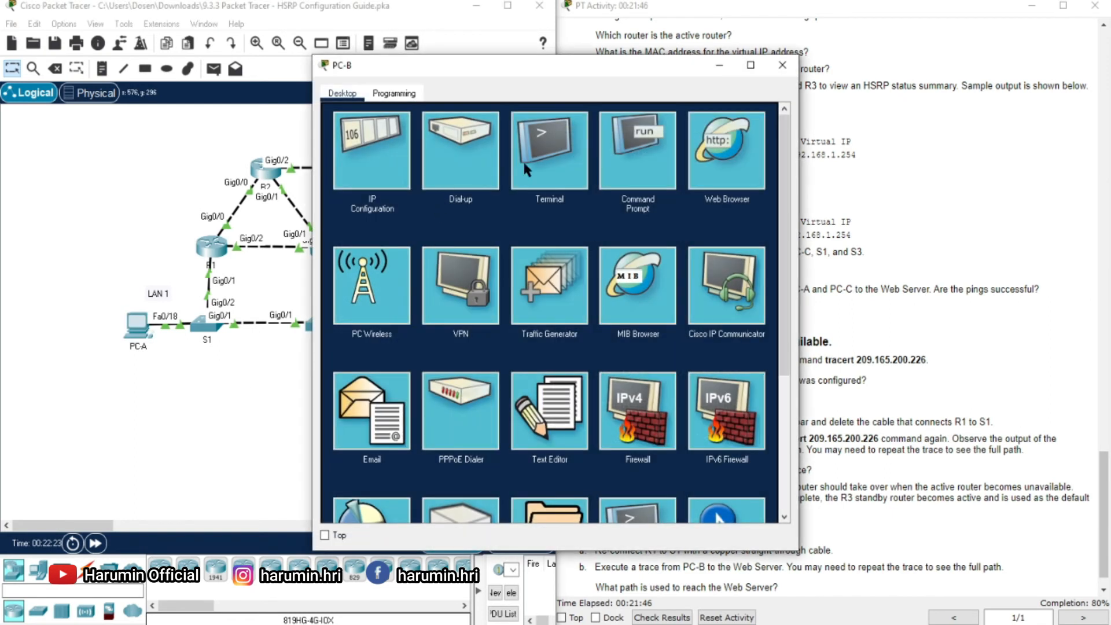
{"action": "left_click", "coordinate": [637, 156]}
{"action": "key", "text": "Return"}
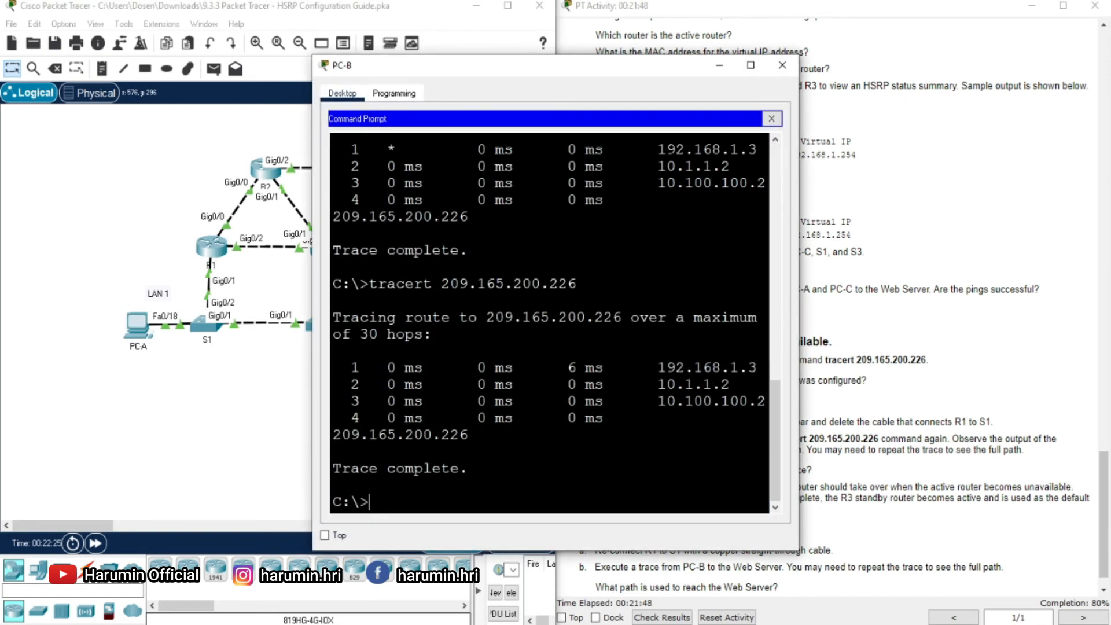
{"action": "type", "text": "ping 209.16"}
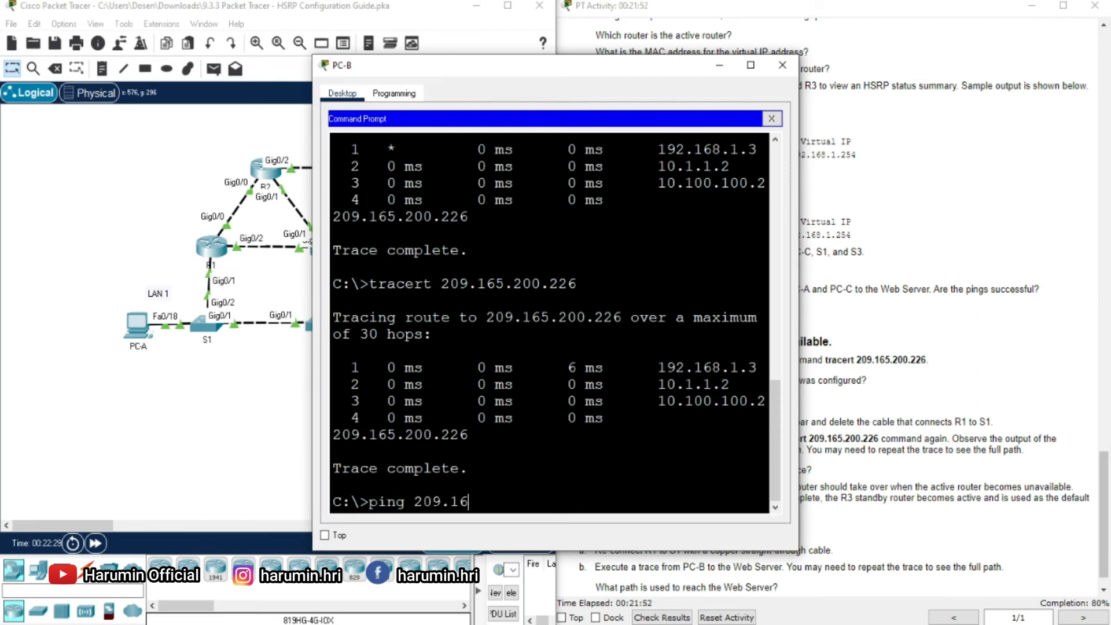
{"action": "type", "text": "5.200.226"}
{"action": "key", "text": "Return"}
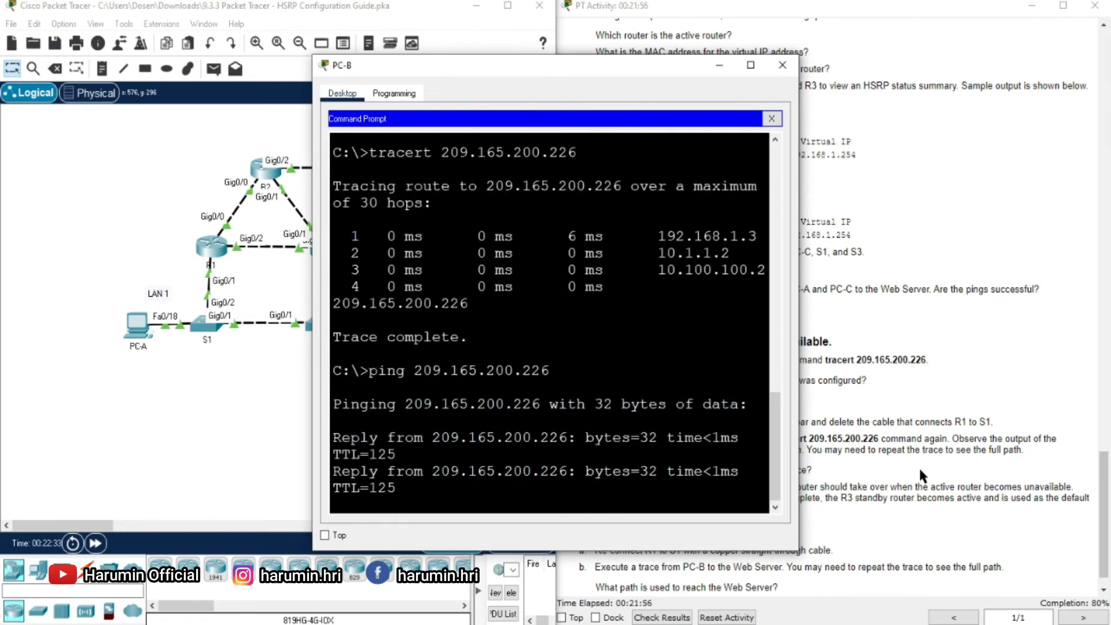
- Read Part 3 Step 1 of the instructions and trace the route to 209.165.200.226 from PC-B's command prompt
{"action": "left_click", "coordinate": [938, 401]}
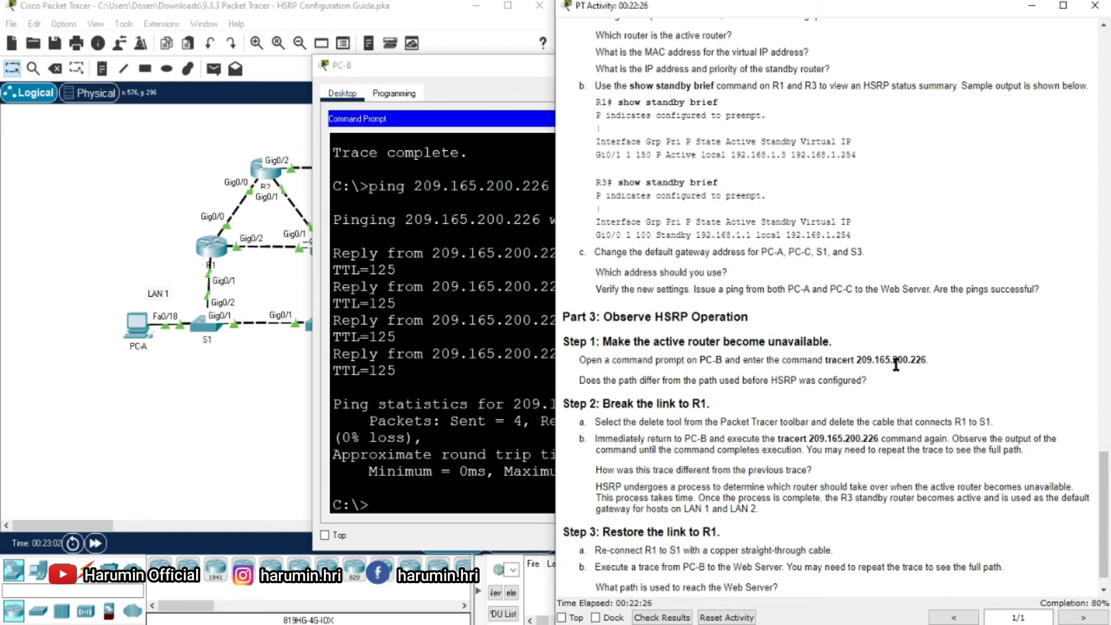
{"action": "left_click", "coordinate": [516, 415]}
{"action": "left_click", "coordinate": [562, 421]}
{"action": "key", "text": "Up"}
{"action": "key", "text": "Up"}
{"action": "key", "text": "Return"}
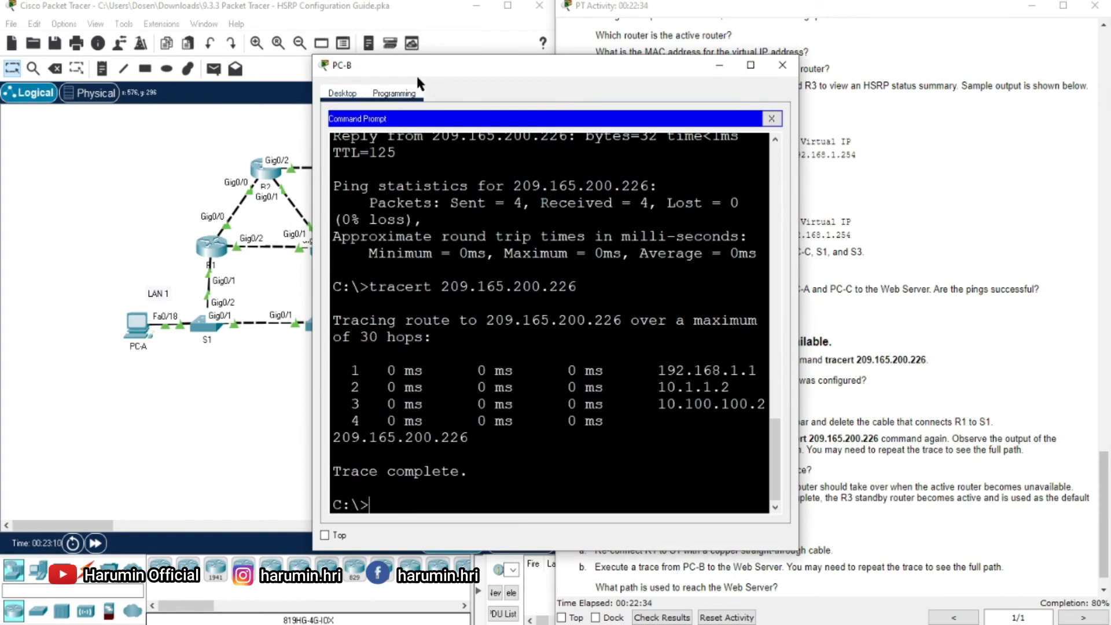
- Compare the first hop of PC-B's latest trace with the earlier traces run before HSRP was configured
{"action": "left_click_drag", "start_coordinate": [438, 74], "coordinate": [328, 97]}
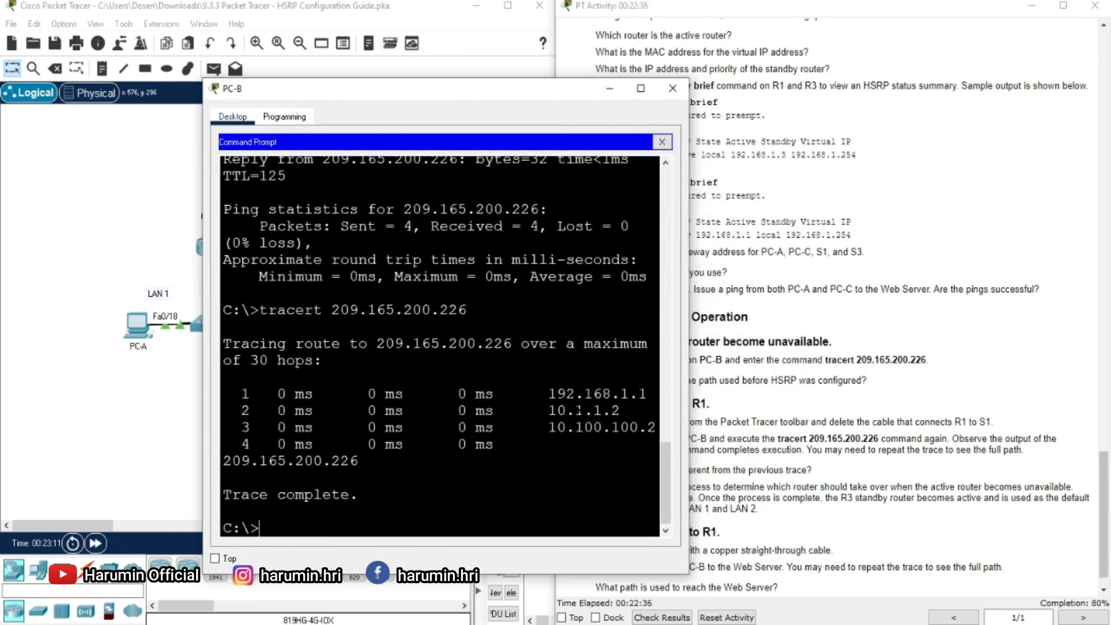
{"action": "left_click_drag", "start_coordinate": [557, 394], "coordinate": [669, 427]}
{"action": "scroll", "coordinate": [647, 427], "scroll_direction": "up", "scroll_amount": 6}
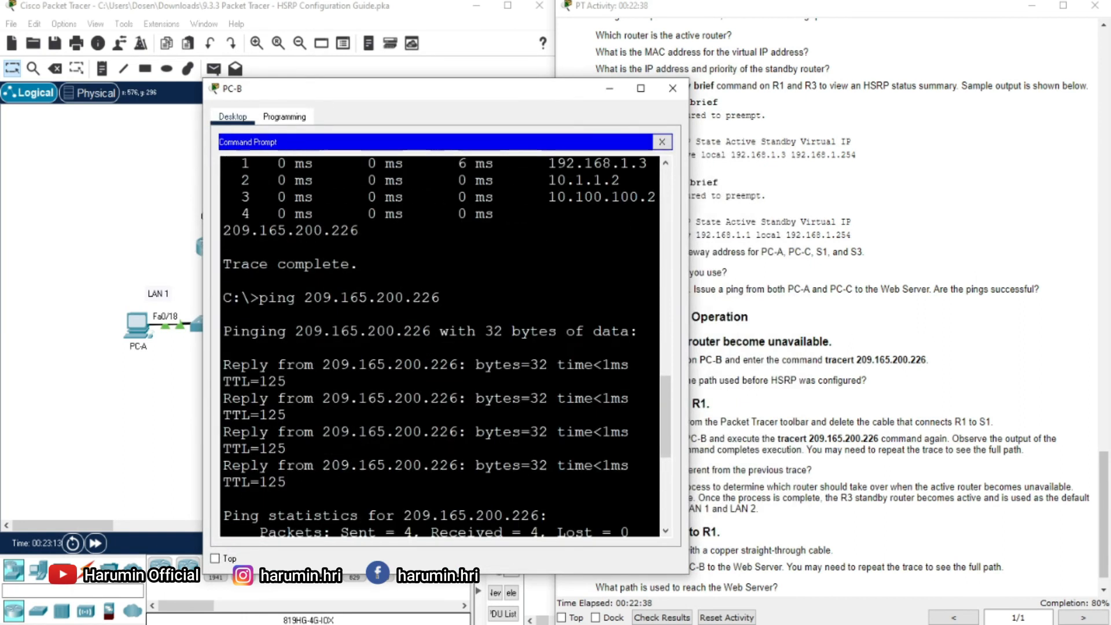
{"action": "scroll", "coordinate": [440, 346], "scroll_direction": "up", "scroll_amount": 3}
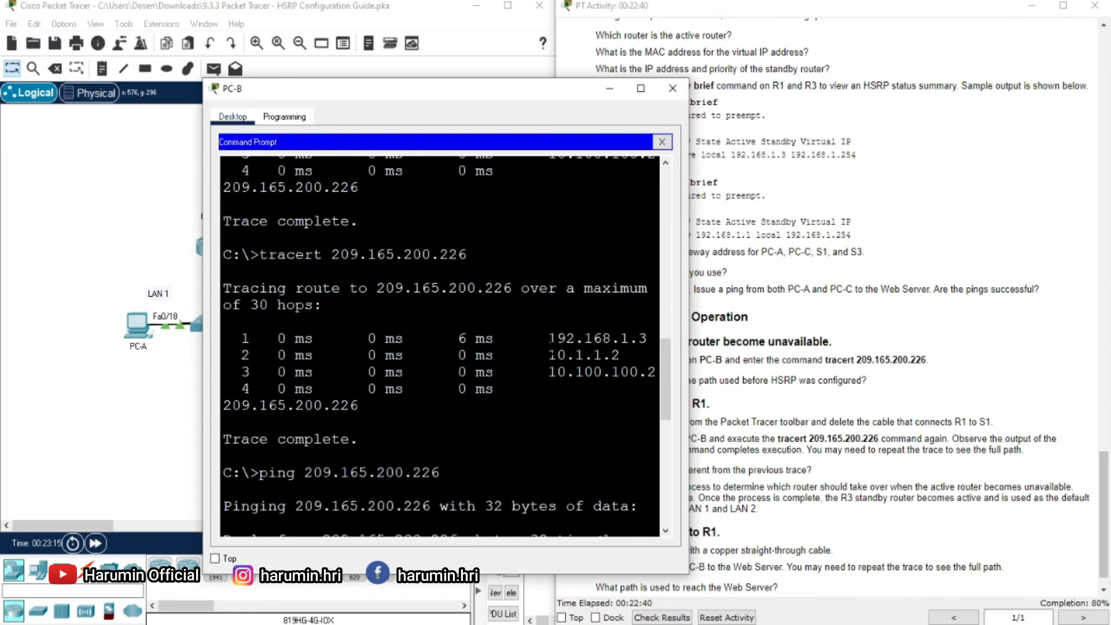
{"action": "scroll", "coordinate": [440, 346], "scroll_direction": "up", "scroll_amount": 3}
{"action": "scroll", "coordinate": [439, 346], "scroll_direction": "down", "scroll_amount": 5}
{"action": "scroll", "coordinate": [440, 346], "scroll_direction": "up", "scroll_amount": 3}
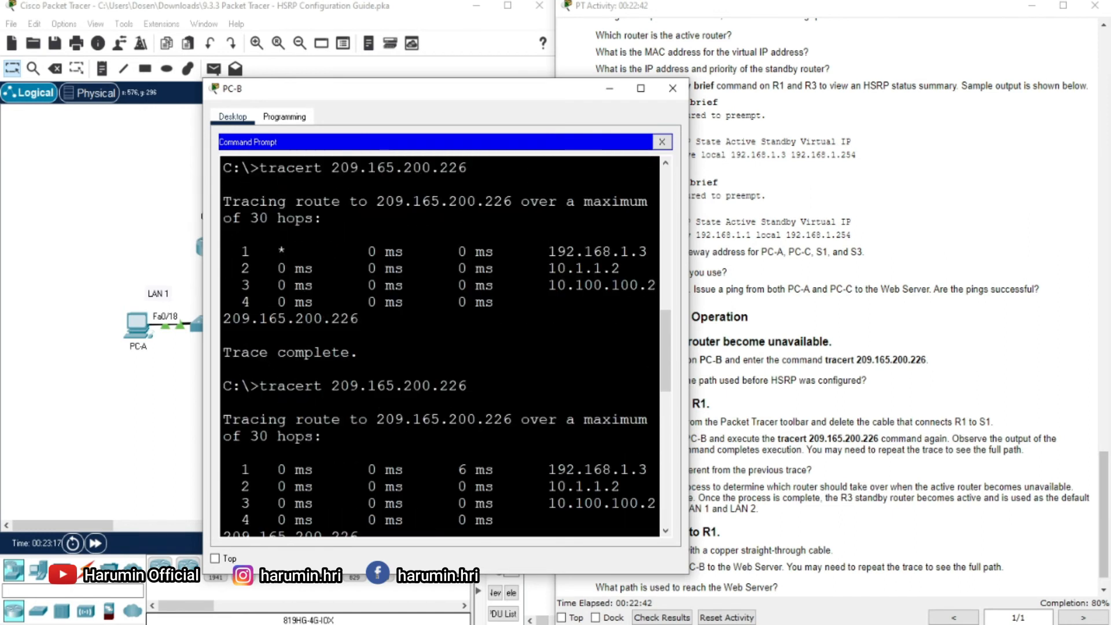
{"action": "left_click_drag", "start_coordinate": [249, 251], "coordinate": [681, 316]}
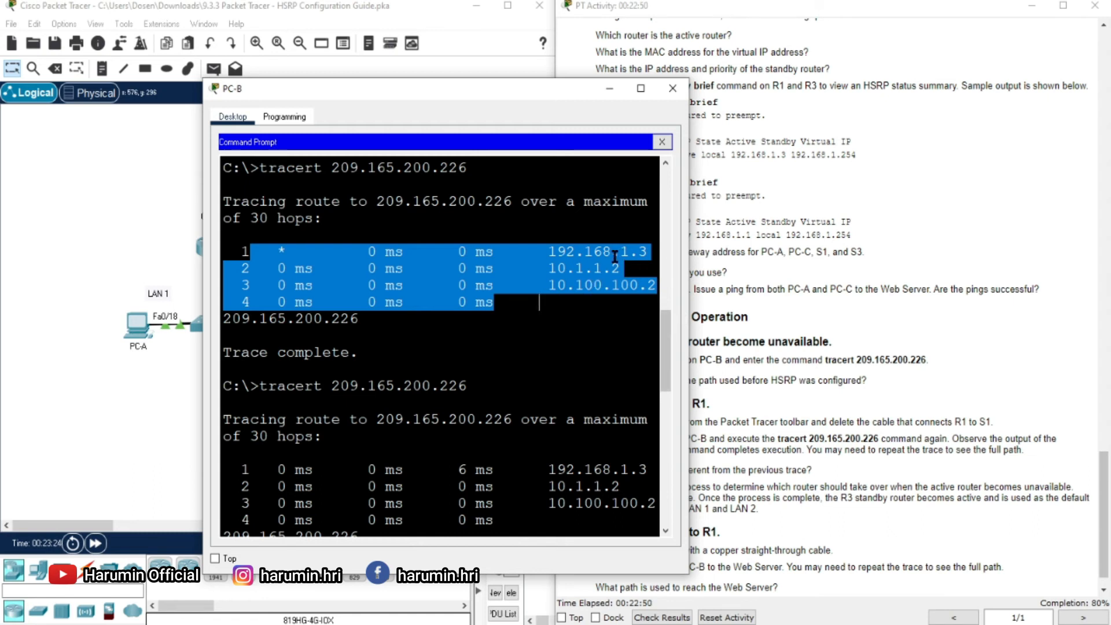
{"action": "scroll", "coordinate": [615, 257], "scroll_direction": "down", "scroll_amount": 12}
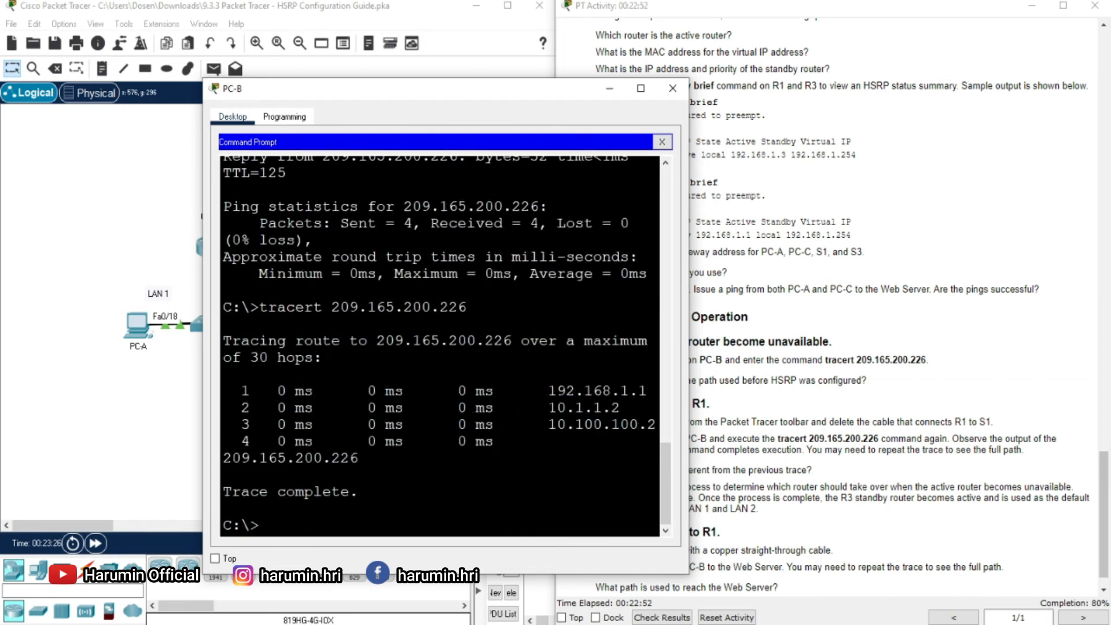
{"action": "left_click_drag", "start_coordinate": [548, 392], "coordinate": [599, 378]}
{"action": "left_click", "coordinate": [599, 379]}
- Move the PC-B window aside to examine the traced path on the topology and read Step 2 on breaking the link to R1
{"action": "left_click_drag", "start_coordinate": [512, 90], "coordinate": [668, 174]}
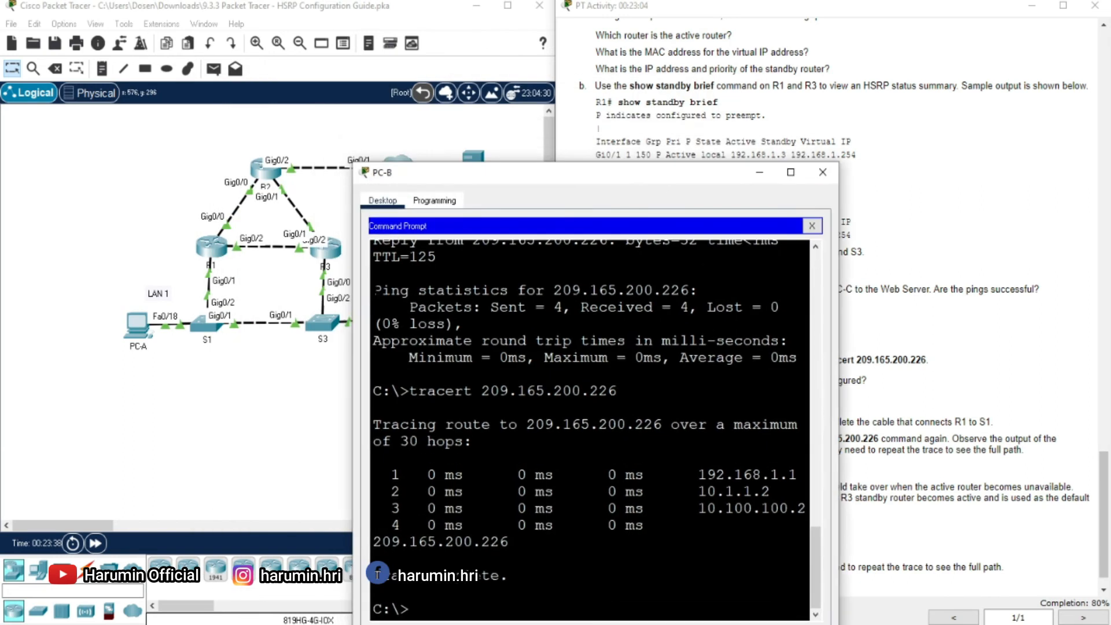
{"action": "left_click_drag", "start_coordinate": [425, 182], "coordinate": [528, 194]}
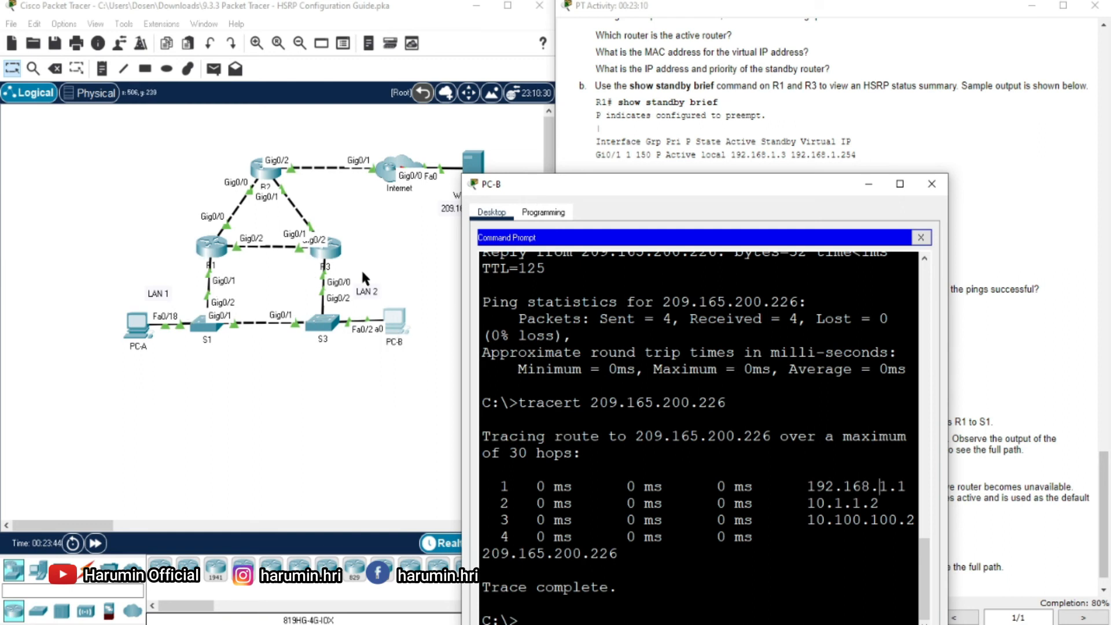
{"action": "left_click_drag", "start_coordinate": [562, 193], "coordinate": [151, 114]}
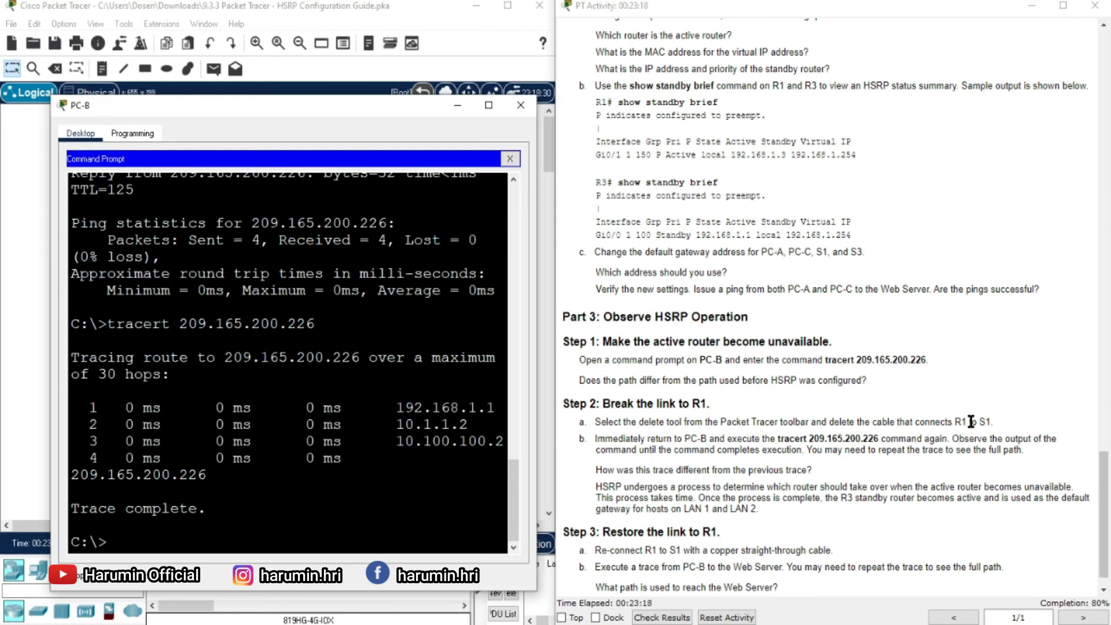
- Delete the cable that connects R1 to S1 and return to the Select tool
{"action": "left_click", "coordinate": [9, 222]}
{"action": "left_click", "coordinate": [55, 68]}
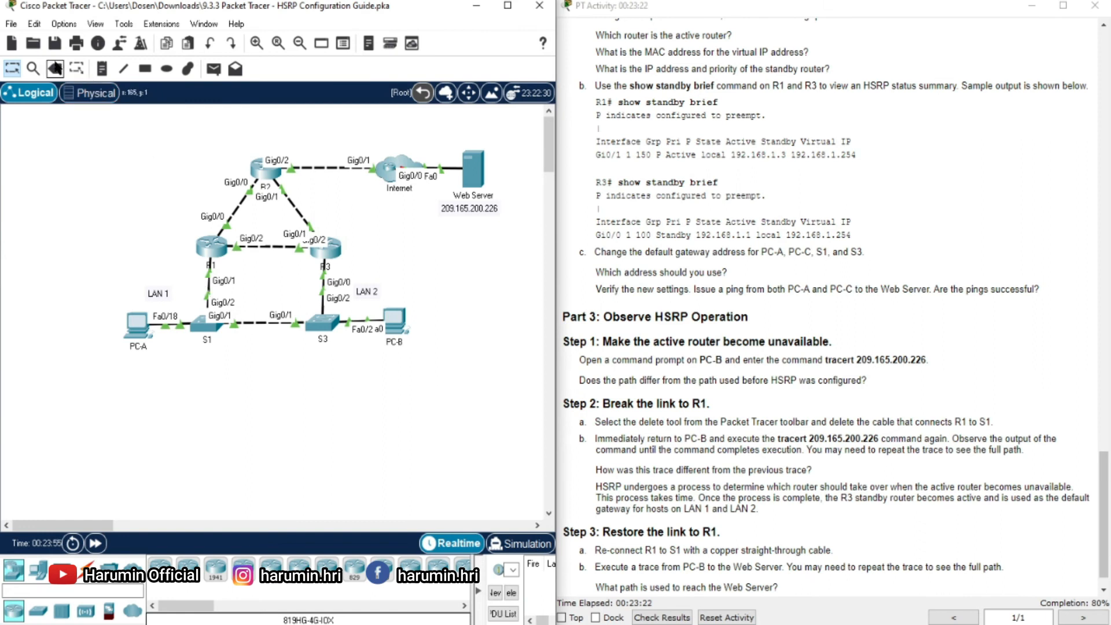
{"action": "left_click", "coordinate": [208, 288]}
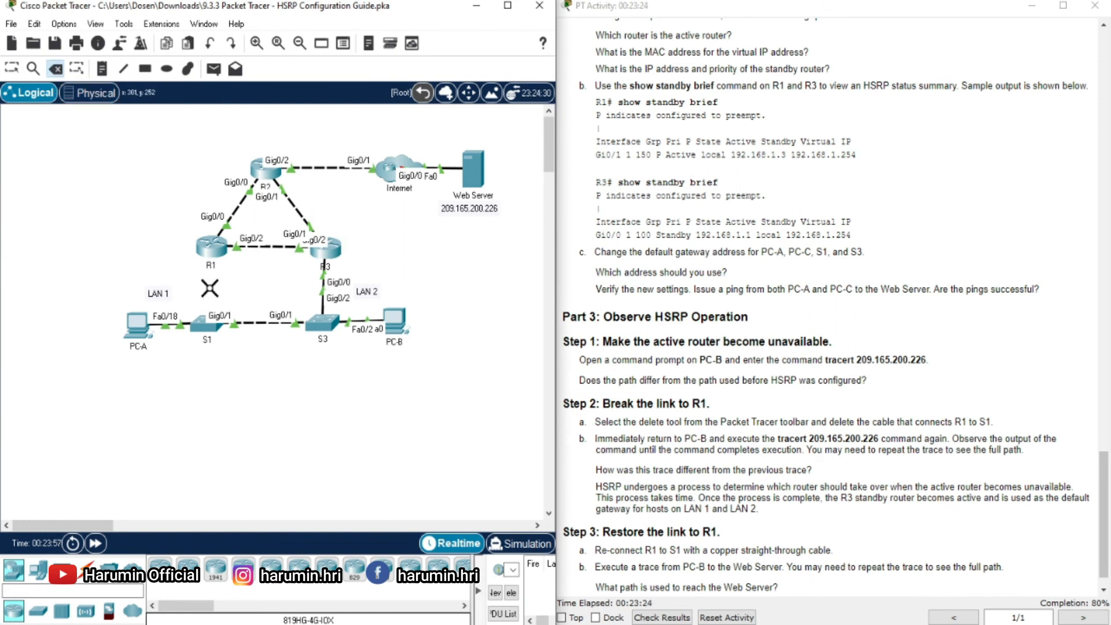
{"action": "left_click", "coordinate": [11, 69]}
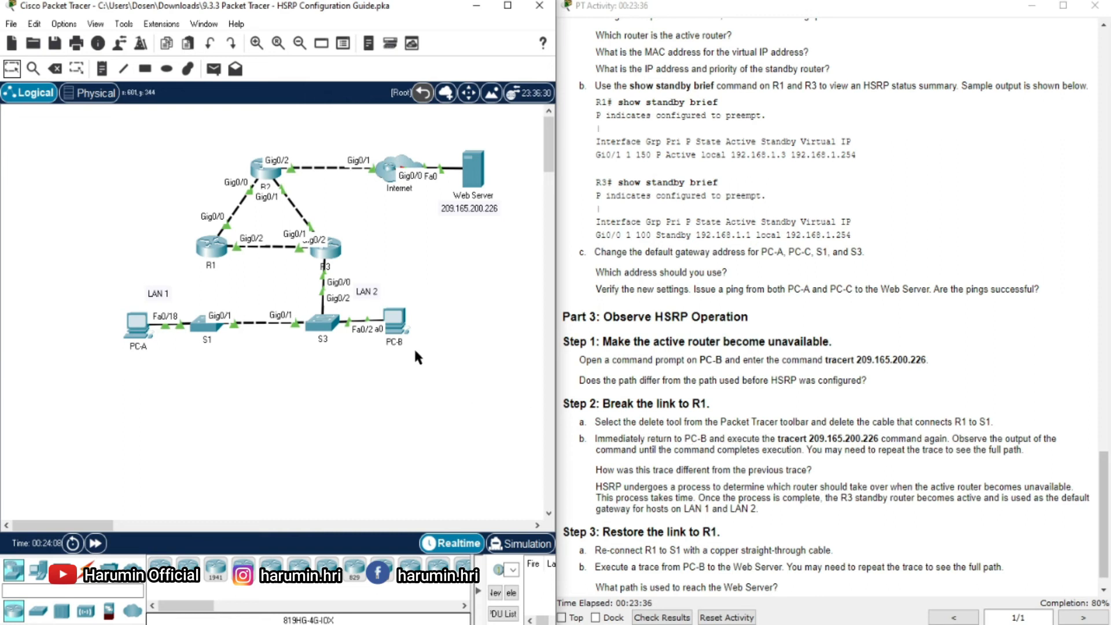
- Repeat the trace to 209.165.200.226 from PC-B with the R1-S1 link broken
{"action": "left_click", "coordinate": [395, 320]}
{"action": "key", "text": "Up"}
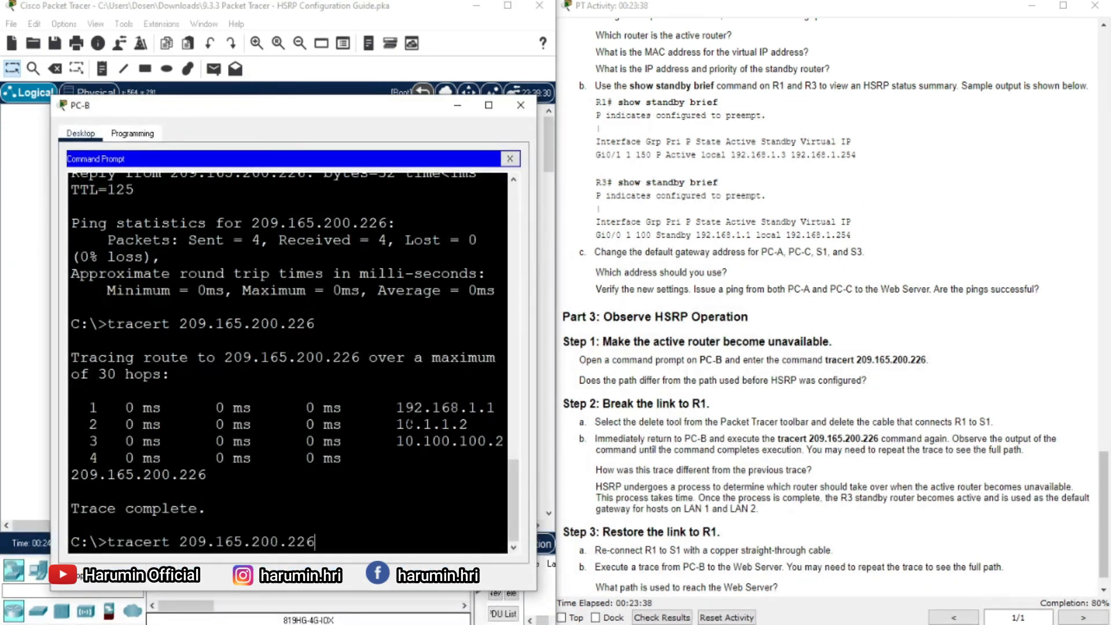
{"action": "key", "text": "Return"}
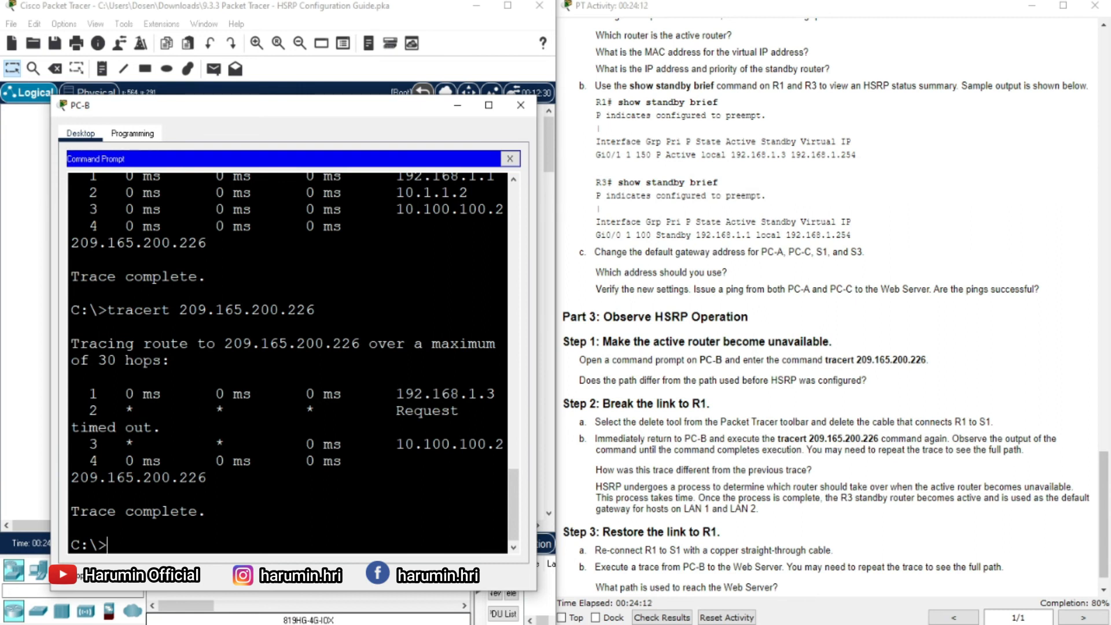
- Examine the second hop of the new trace against the topology and read Step 3 on restoring the link to R1
{"action": "left_click_drag", "start_coordinate": [143, 428], "coordinate": [407, 412]}
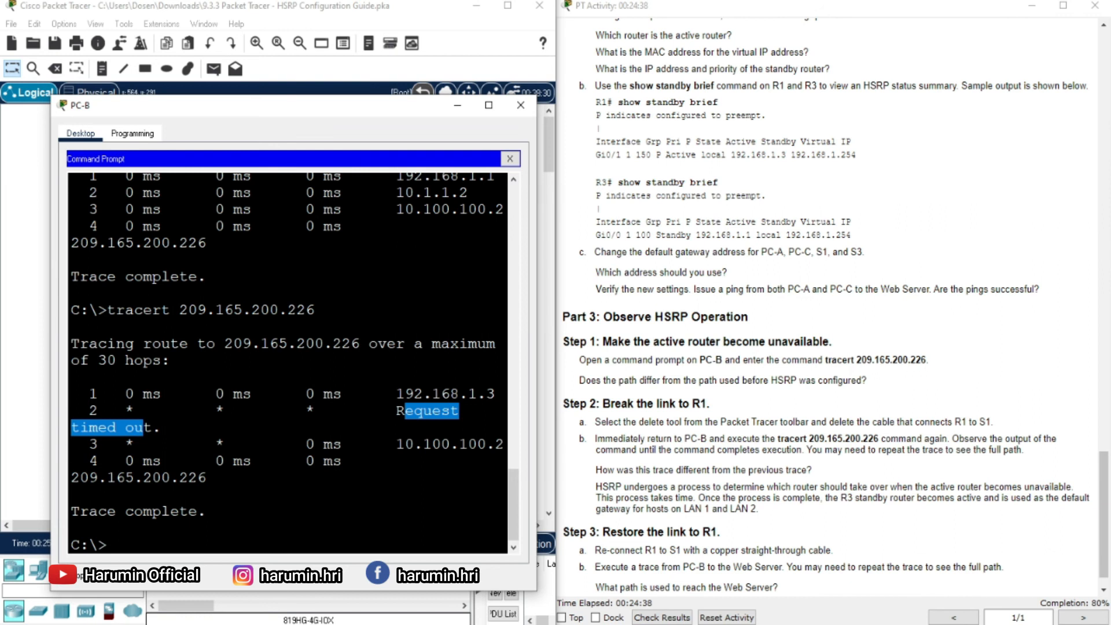
{"action": "left_click_drag", "start_coordinate": [216, 107], "coordinate": [537, 76]}
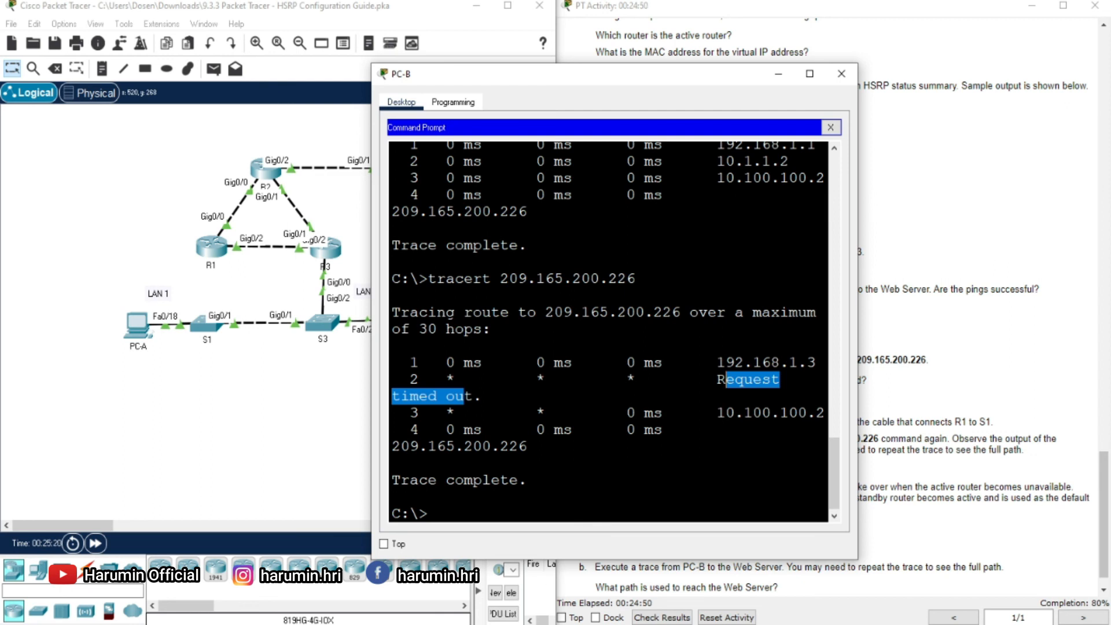
{"action": "left_click", "coordinate": [956, 457]}
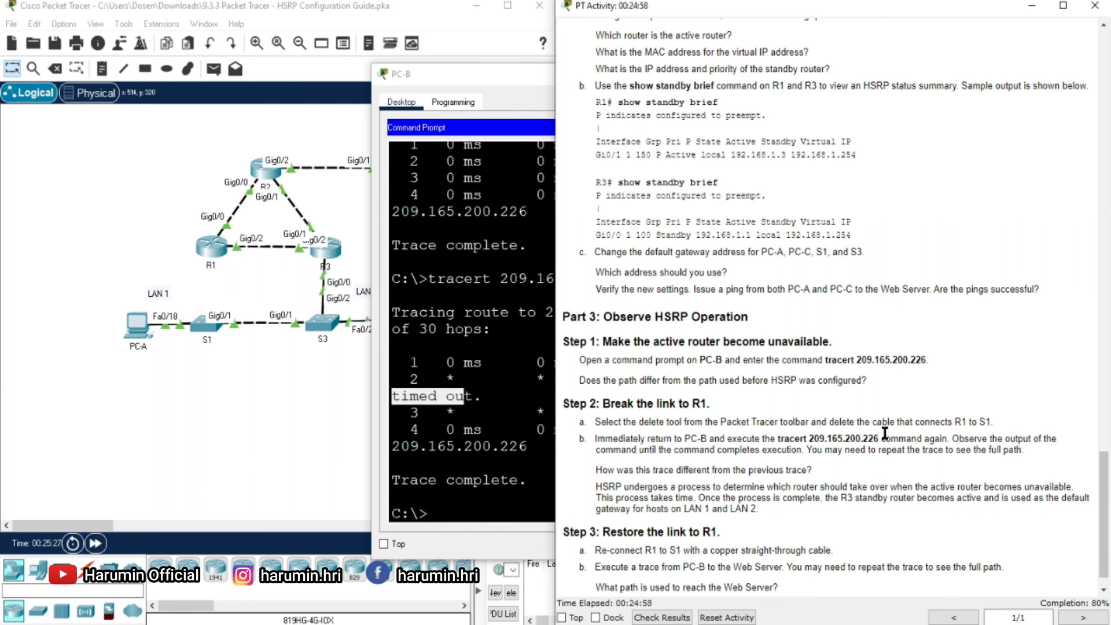
{"action": "scroll", "coordinate": [885, 432], "scroll_direction": "down", "scroll_amount": 1}
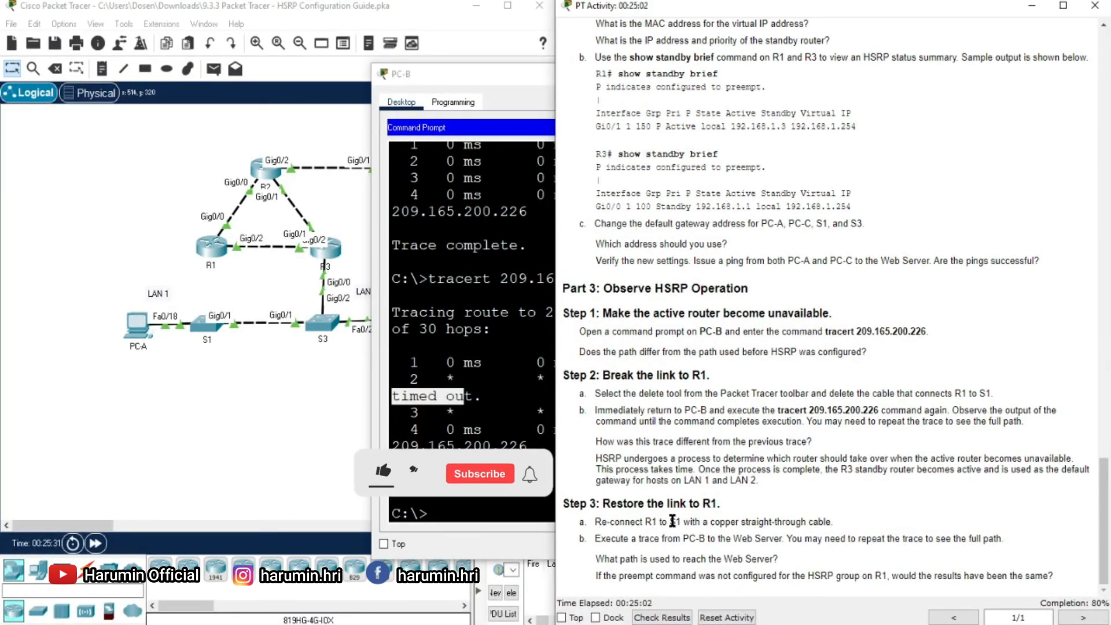
- Undo the deletion of the R1-S1 cable and fast-forward the simulation time
{"action": "left_click", "coordinate": [225, 437]}
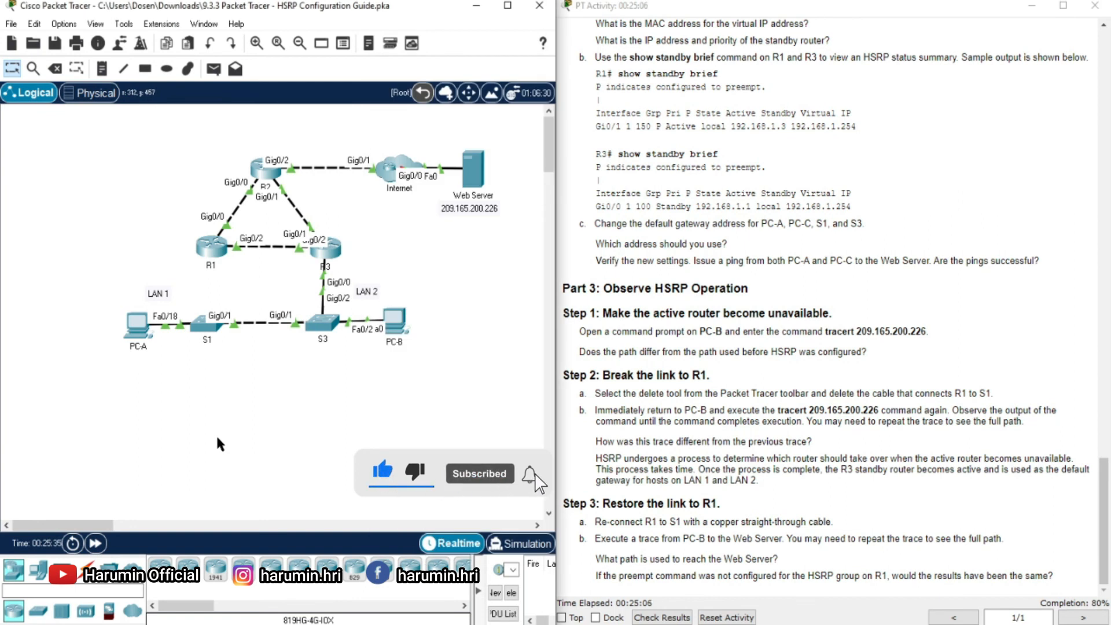
{"action": "key", "text": "ctrl+z"}
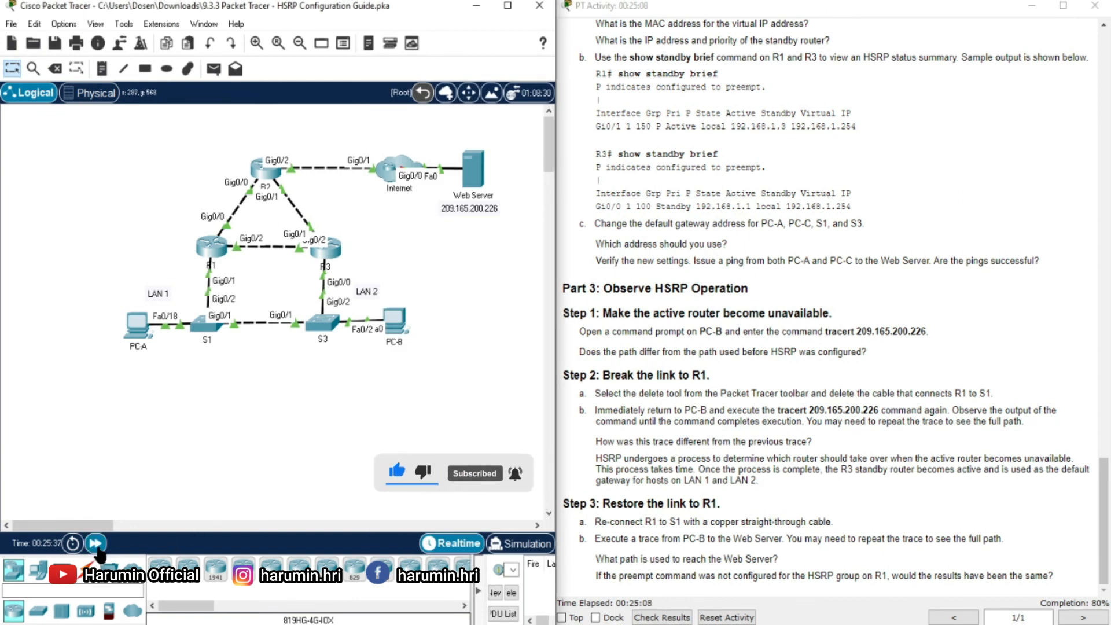
{"action": "left_click", "coordinate": [96, 546]}
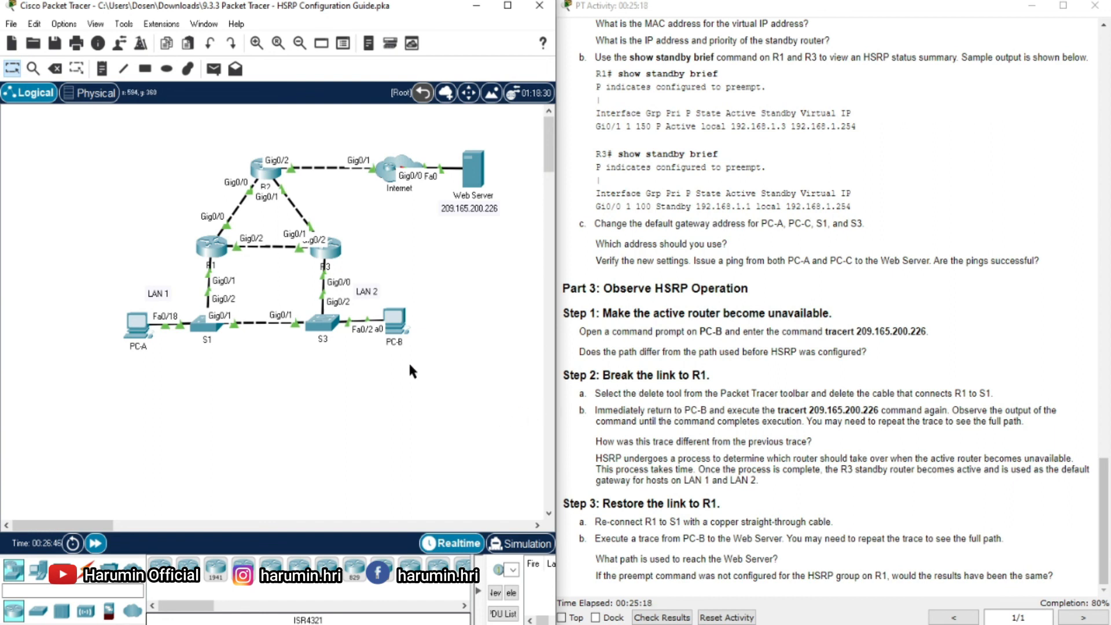
- Trace the route to 209.165.200.226 from PC-B again with the R1-S1 link restored
{"action": "left_click", "coordinate": [395, 321]}
{"action": "key", "text": "Up"}
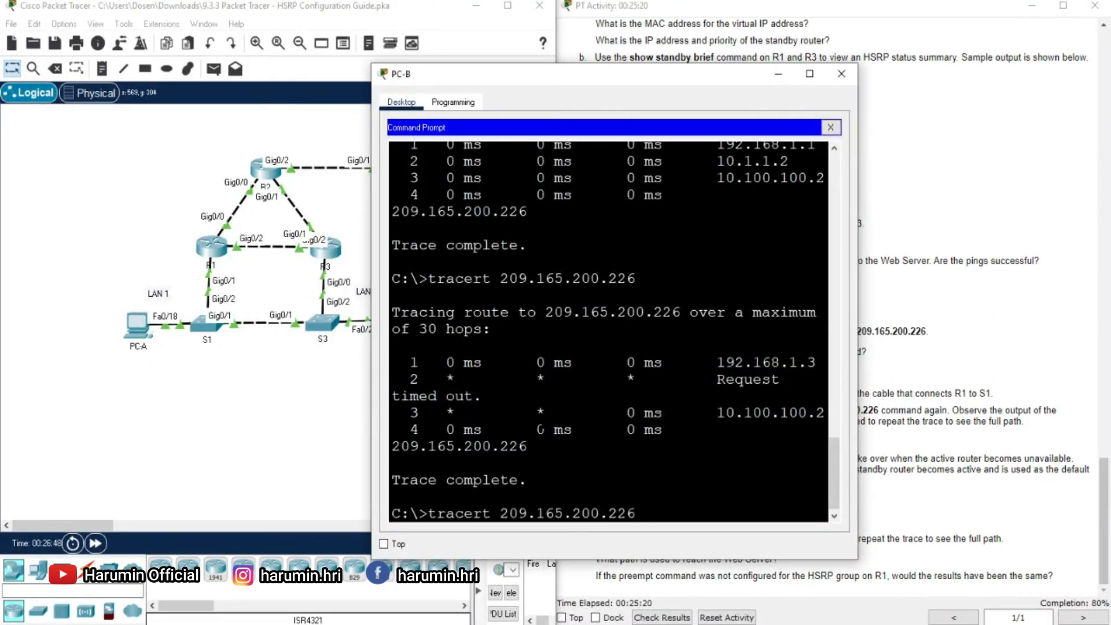
{"action": "key", "text": "Return"}
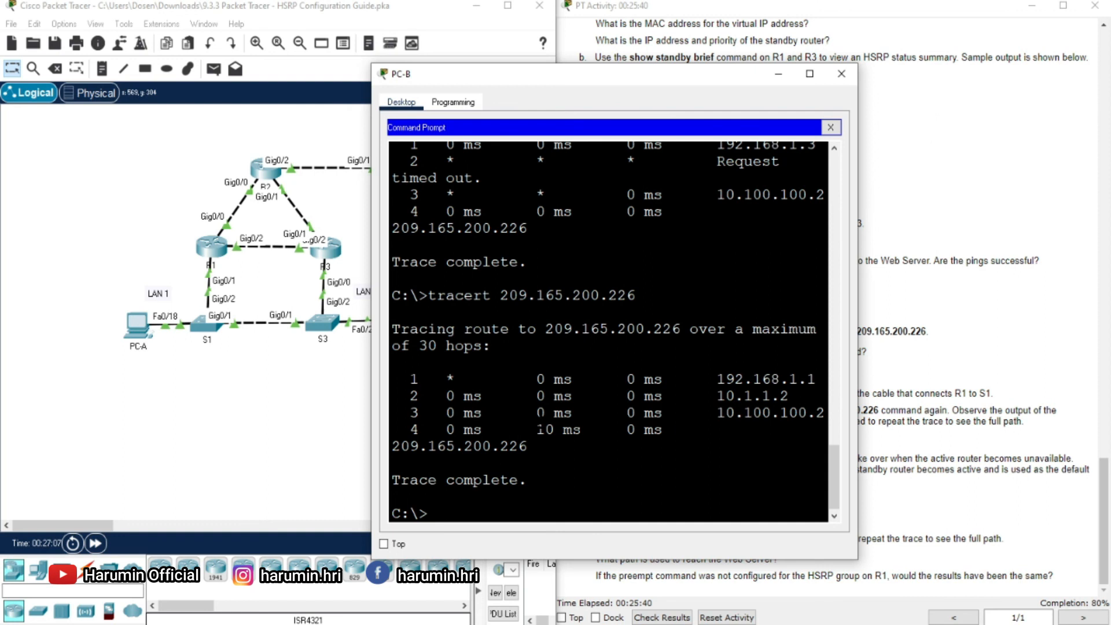
- Check the activity results, review the status of each assessment item, and close the results to return to the topology
{"action": "left_click", "coordinate": [951, 479]}
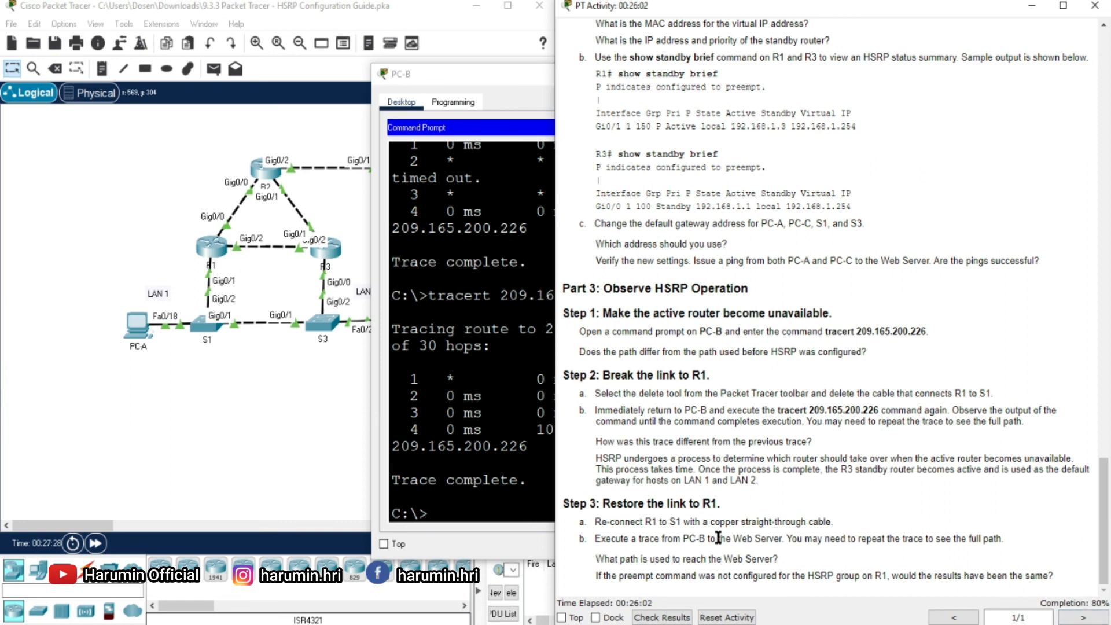
{"action": "left_click", "coordinate": [656, 618]}
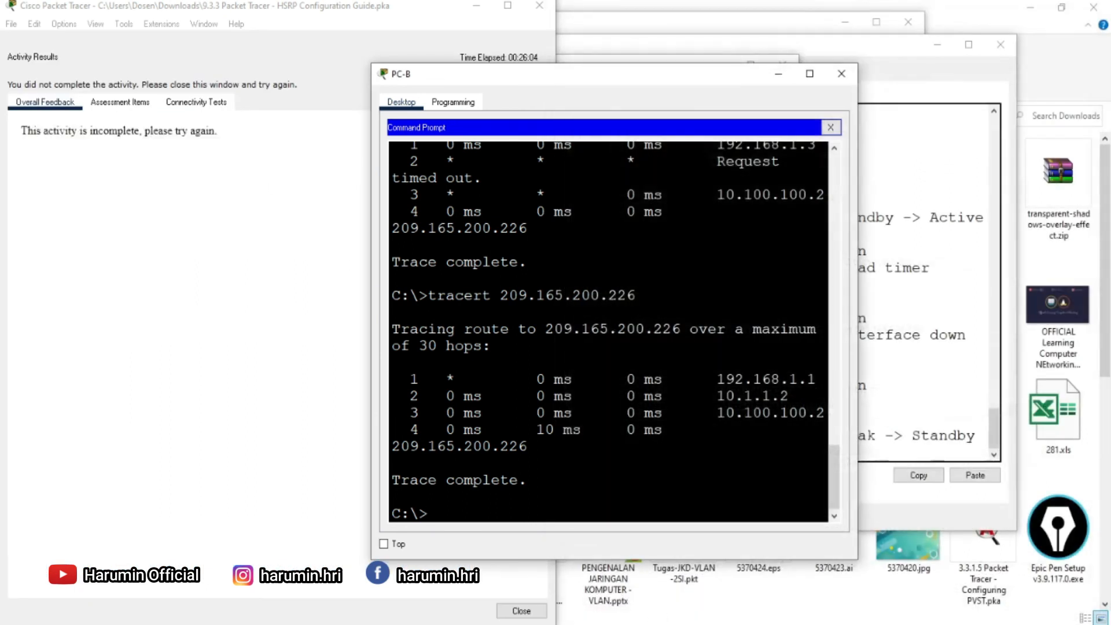
{"action": "left_click", "coordinate": [120, 107]}
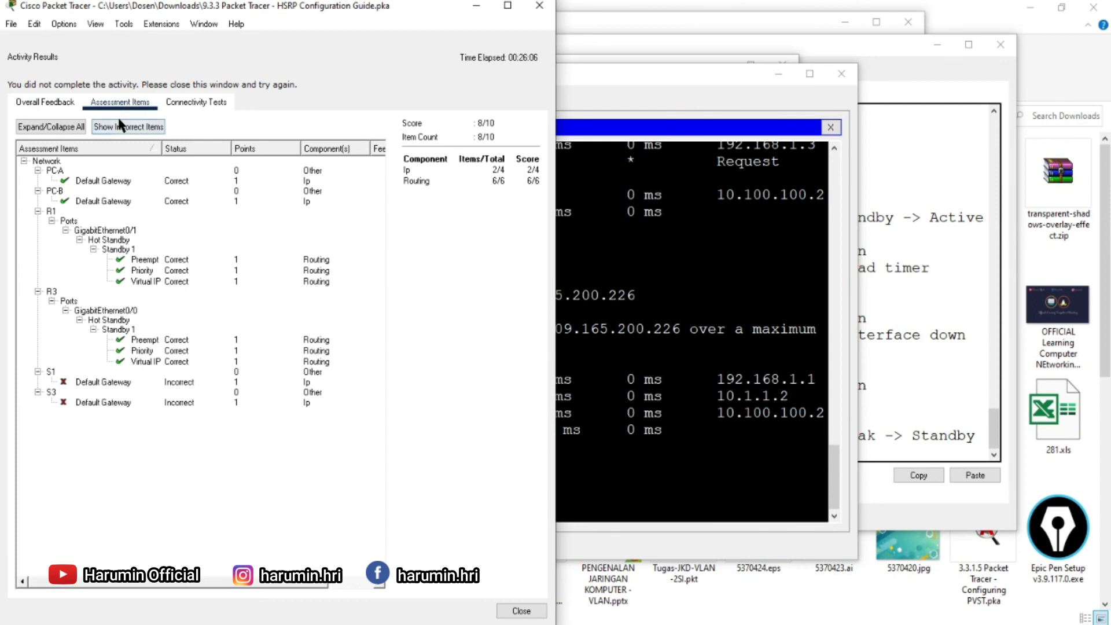
{"action": "left_click", "coordinate": [476, 7]}
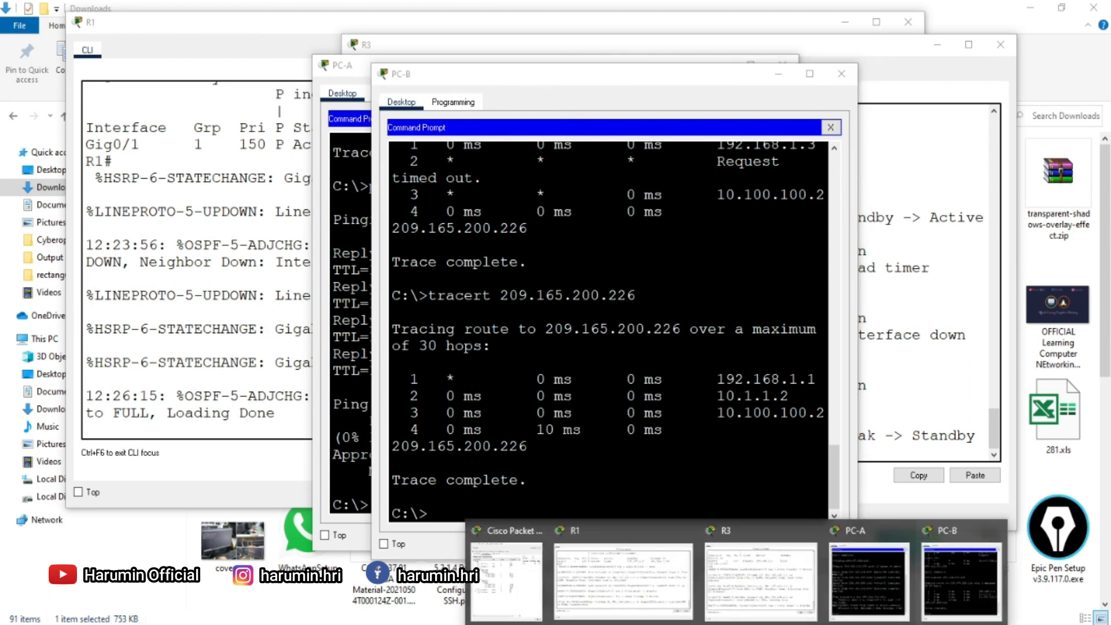
{"action": "left_click", "coordinate": [555, 574]}
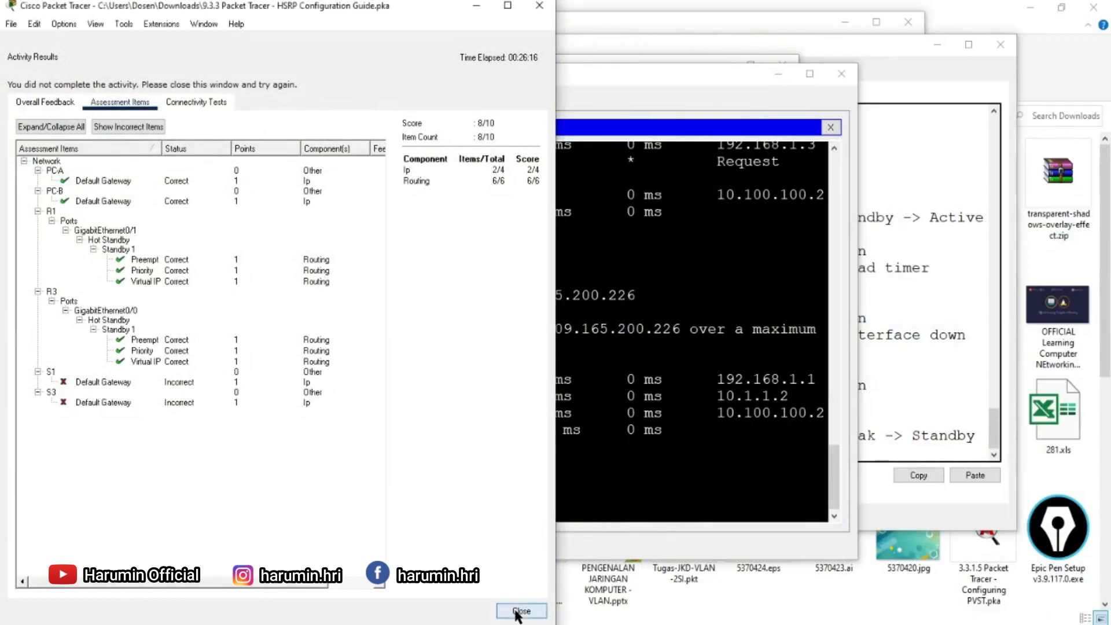
{"action": "left_click", "coordinate": [520, 611]}
{"action": "left_click", "coordinate": [250, 450]}
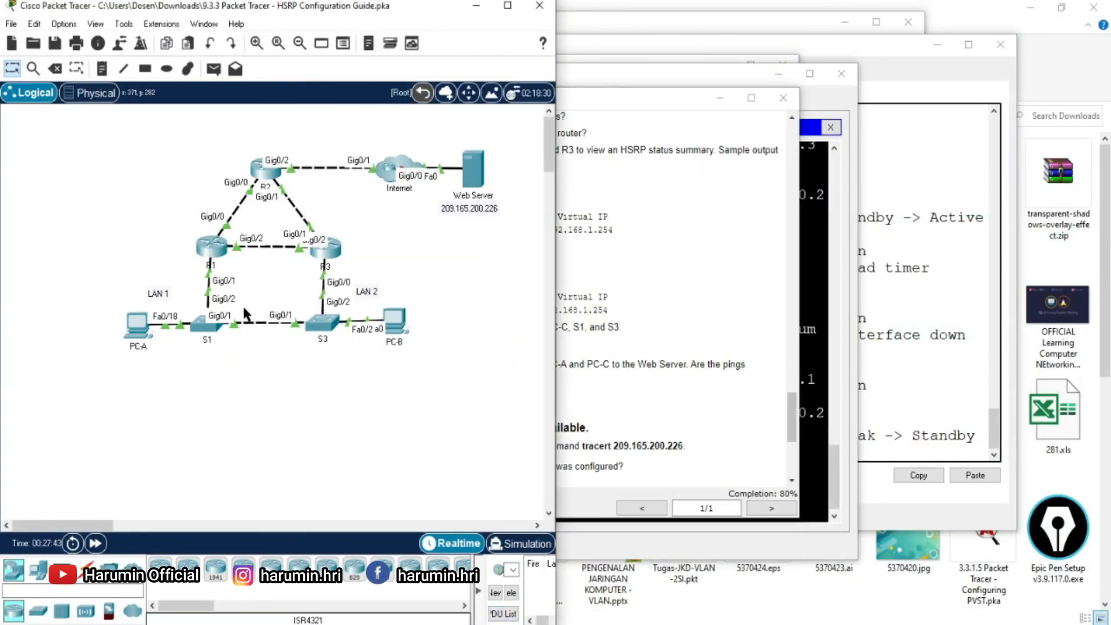
- Open the command line of switch S1 and enter global configuration mode
{"action": "left_click", "coordinate": [207, 325]}
{"action": "left_click_drag", "start_coordinate": [476, 337], "coordinate": [475, 347]}
{"action": "key", "text": "Return"}
{"action": "key", "text": "Return"}
{"action": "type", "text": "en"}
{"action": "key", "text": "Return"}
{"action": "type", "text": "conf t"}
{"action": "key", "text": "Return"}
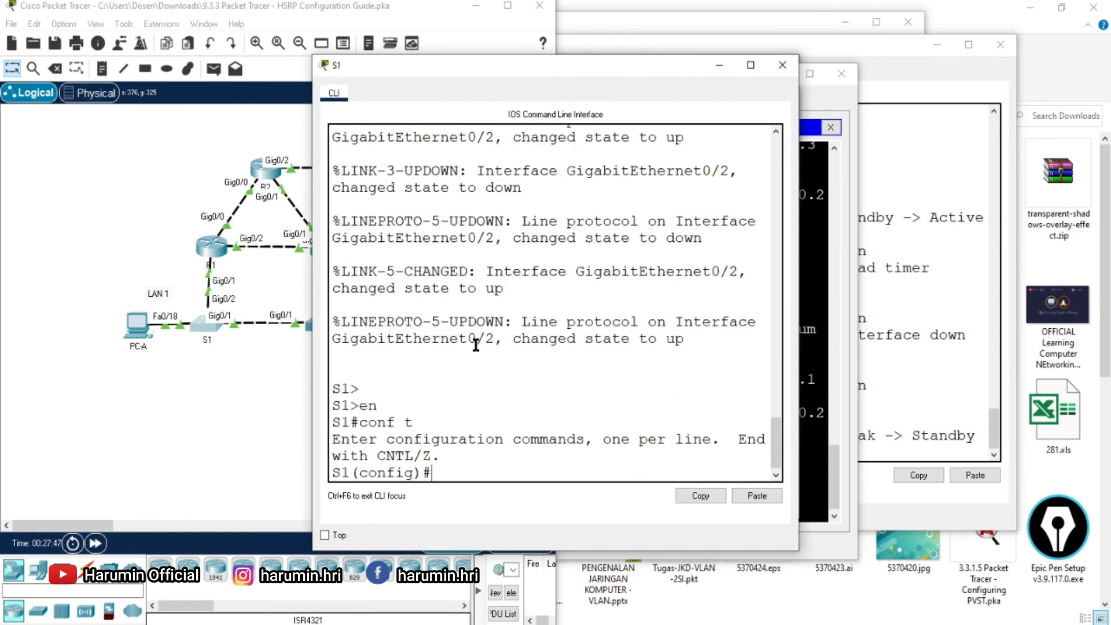
- Set the default gateway of S1 to 192.168.1.254
{"action": "type", "text": "ip de"}
{"action": "key", "text": "Tab"}
{"action": "type", "text": "19"}
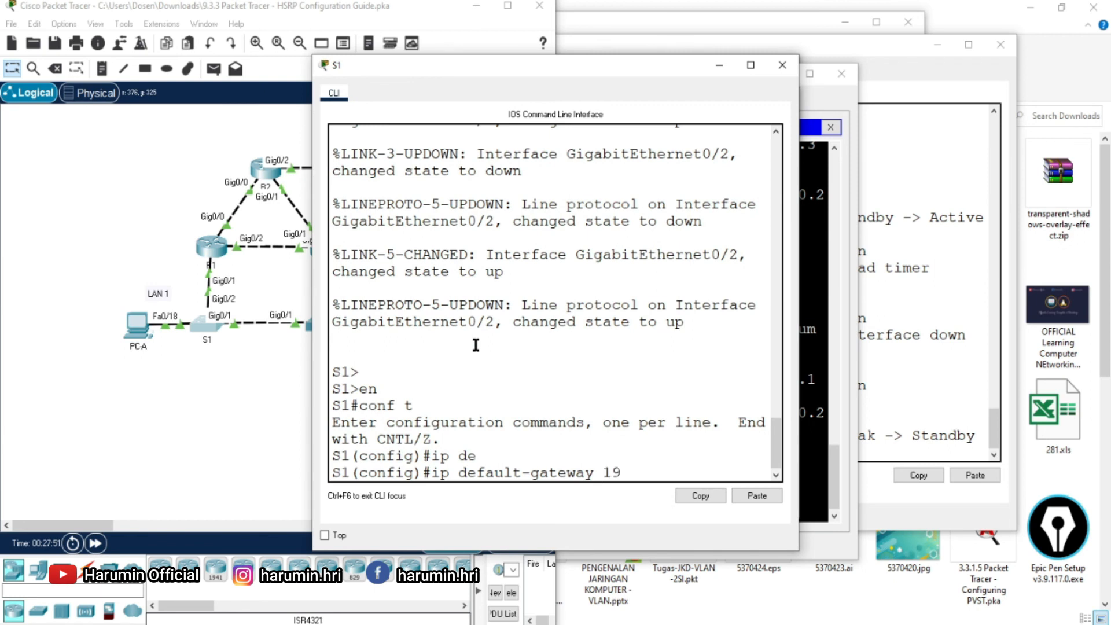
{"action": "type", "text": "2.168.1.254"}
{"action": "key", "text": "Return"}
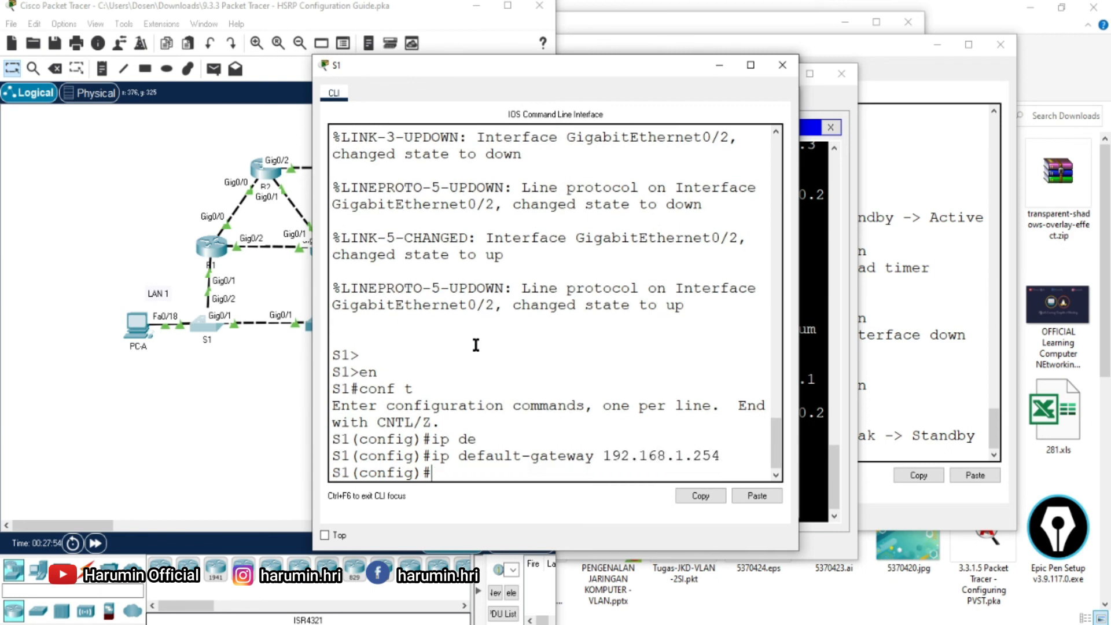
- Open the command line of switch S3 from the topology and enter global configuration mode
{"action": "left_click", "coordinate": [275, 389]}
{"action": "left_click", "coordinate": [319, 327]}
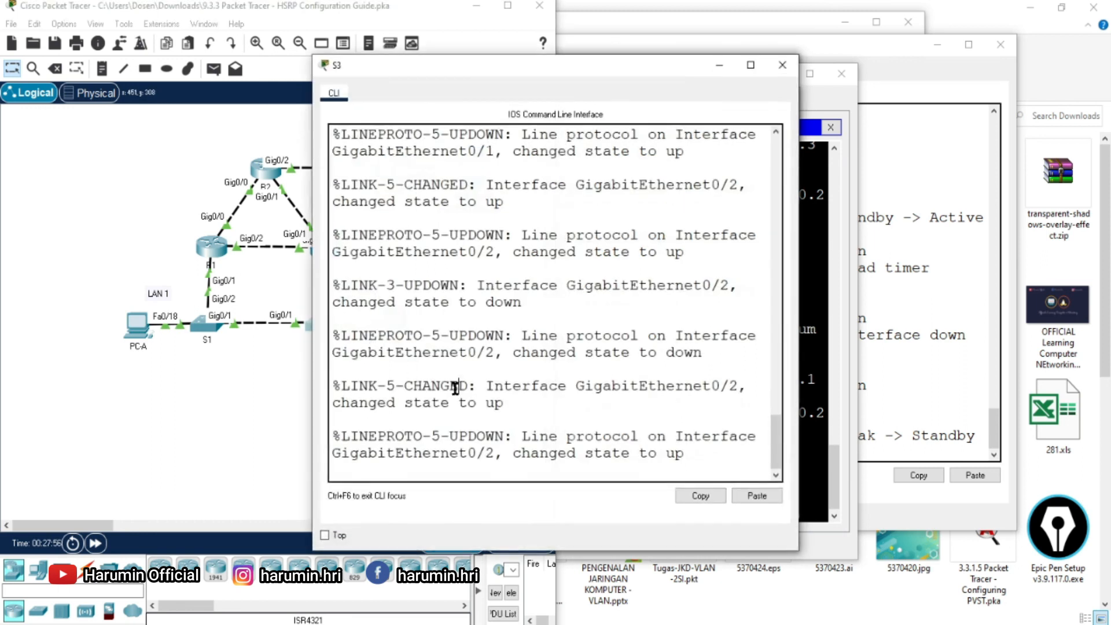
{"action": "key", "text": "Return"}
{"action": "type", "text": "en"}
{"action": "key", "text": "Return"}
{"action": "type", "text": "conf t"}
{"action": "key", "text": "Return"}
{"action": "type", "text": "192.168"}
{"action": "key", "text": "BackSpace"}
{"action": "key", "text": "BackSpace"}
{"action": "key", "text": "BackSpace"}
{"action": "key", "text": "BackSpace"}
{"action": "key", "text": "BackSpace"}
{"action": "key", "text": "BackSpace"}
{"action": "key", "text": "BackSpace"}
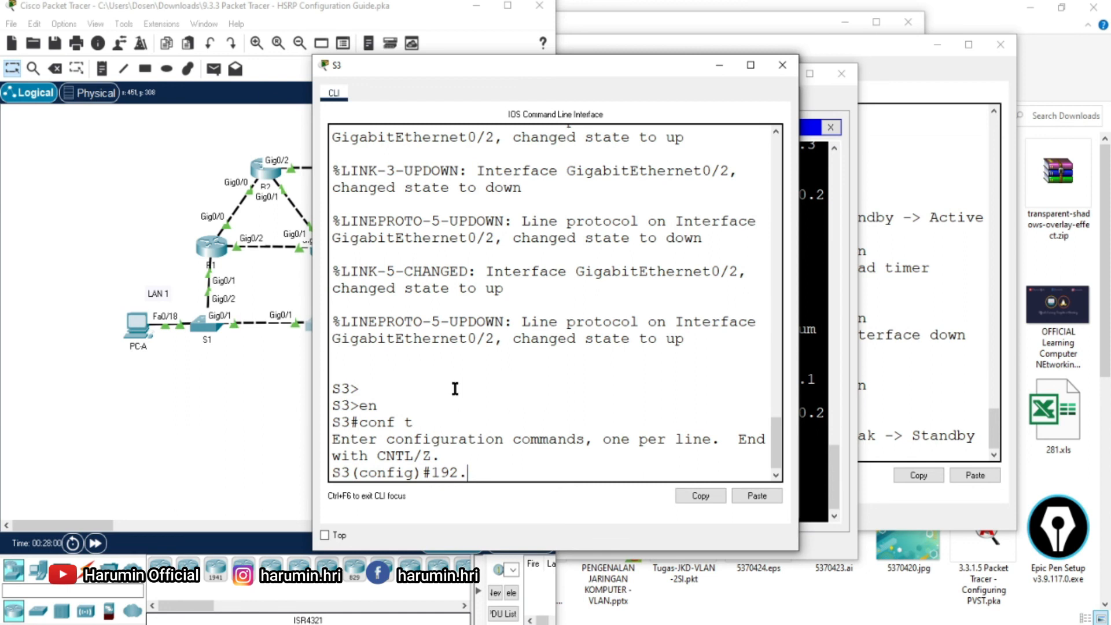
- Set the default gateway of S3 to 192.168.1.254
{"action": "type", "text": "i"}
{"action": "type", "text": "p def"}
{"action": "key", "text": "Tab"}
{"action": "type", "text": "192.168.1.1"}
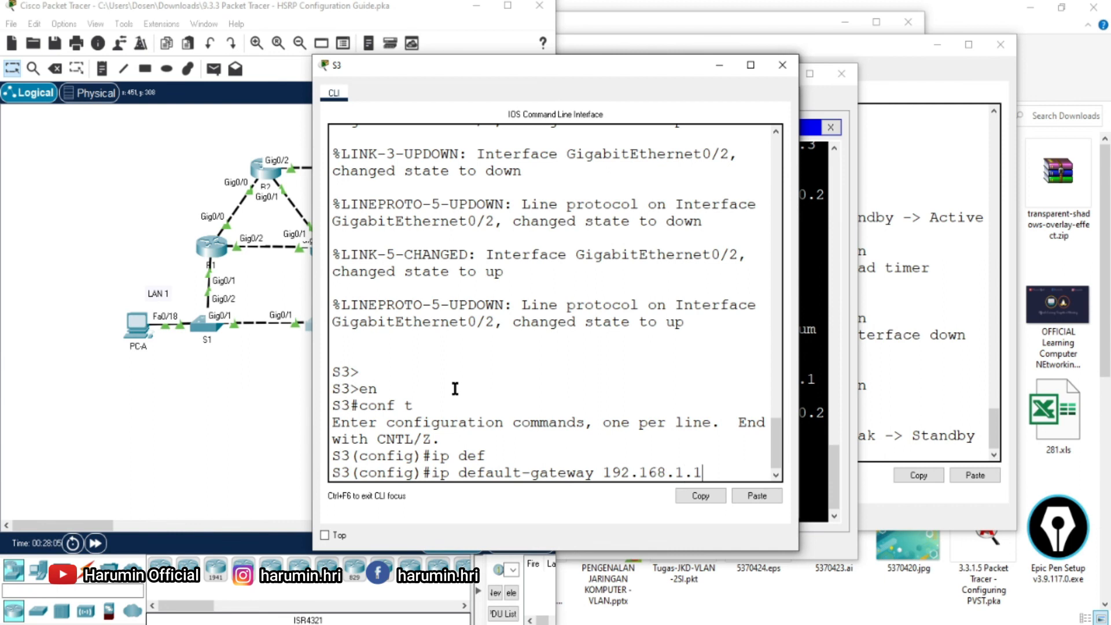
{"action": "key", "text": "BackSpace"}
{"action": "type", "text": "254"}
{"action": "key", "text": "Return"}
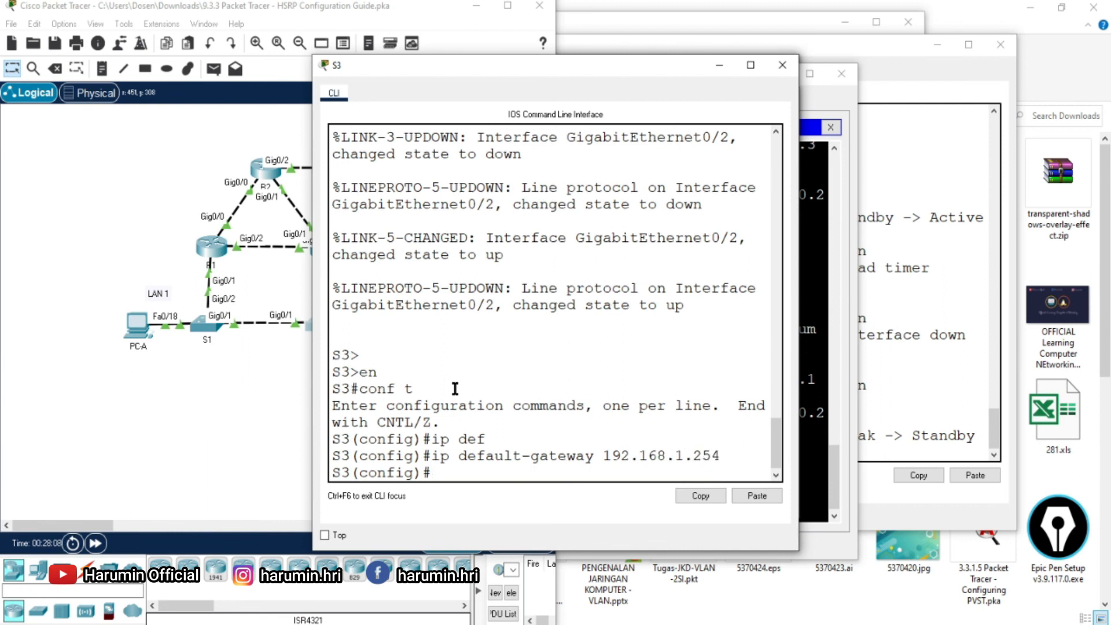
- Bring the PT Activity instructions to the front, check the completion percentage, and place them clear of the S3 console commands
{"action": "left_click", "coordinate": [237, 389]}
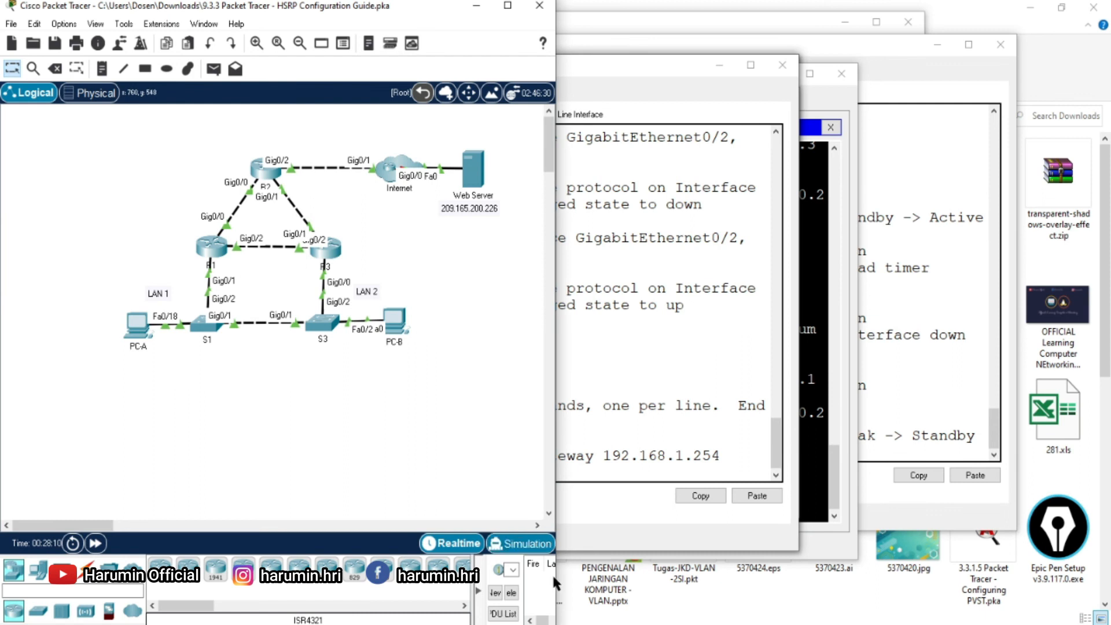
{"action": "left_click", "coordinate": [662, 370]}
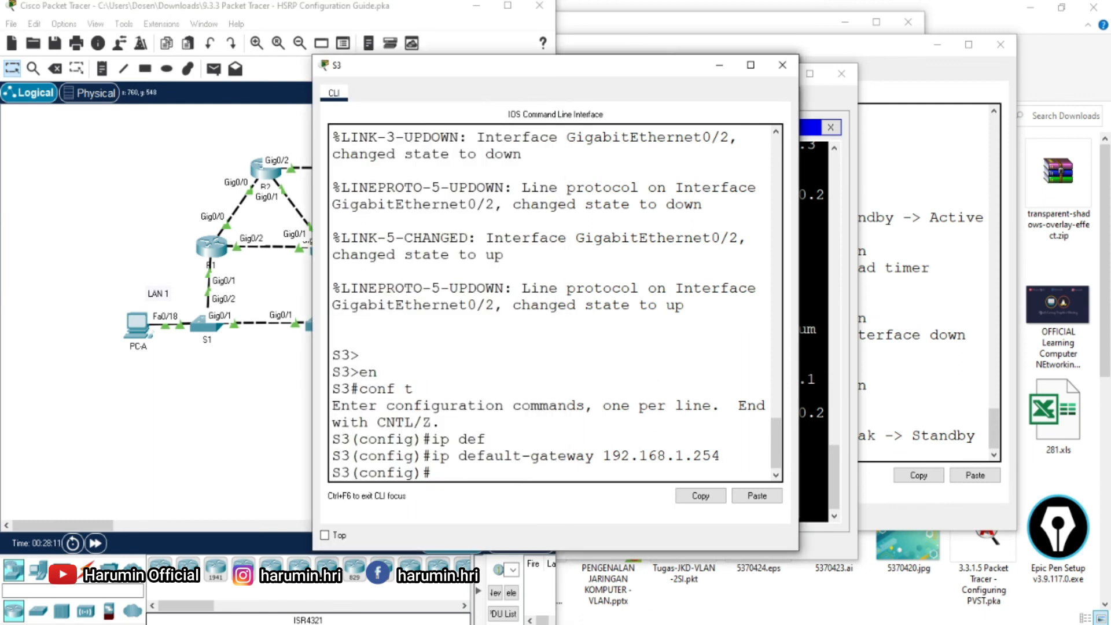
{"action": "mouse_move", "coordinate": [734, 622]}
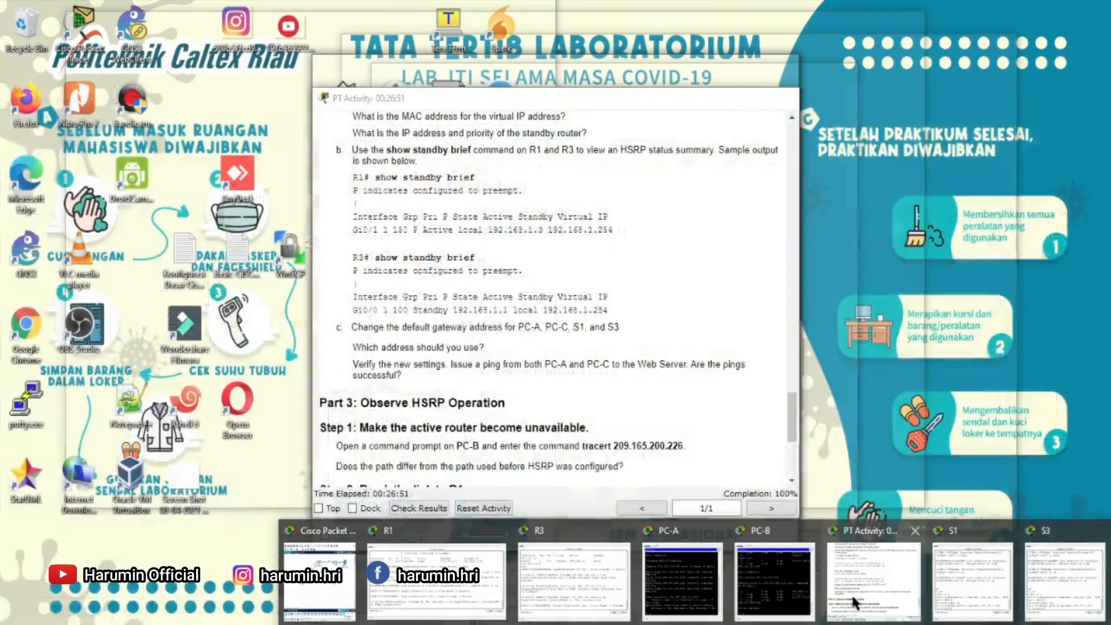
{"action": "left_click", "coordinate": [855, 589]}
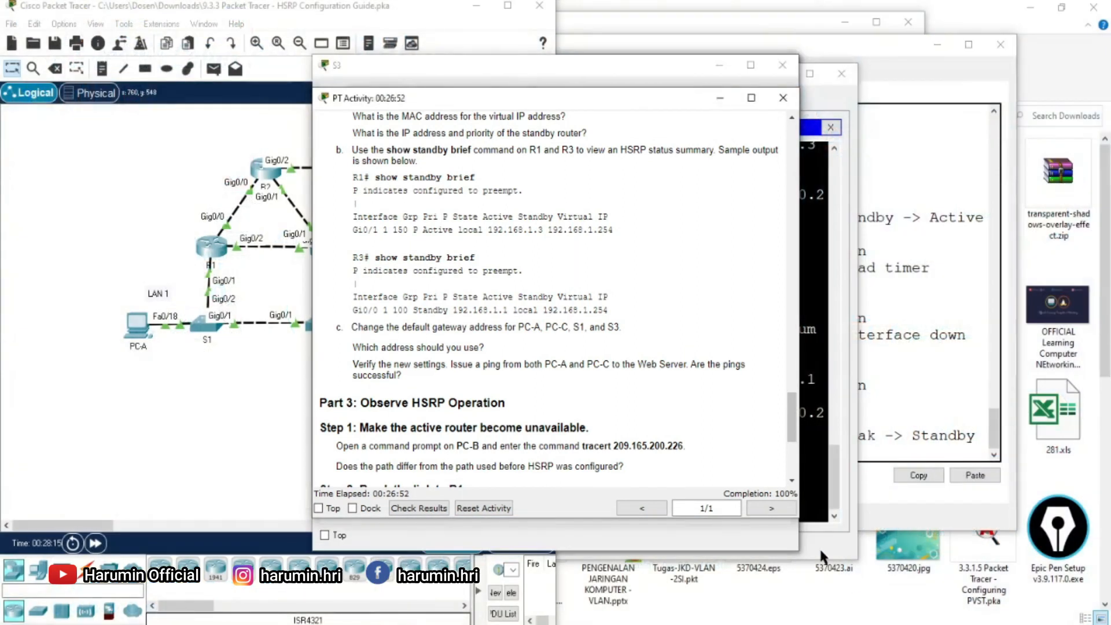
{"action": "left_click_drag", "start_coordinate": [498, 98], "coordinate": [751, 103]}
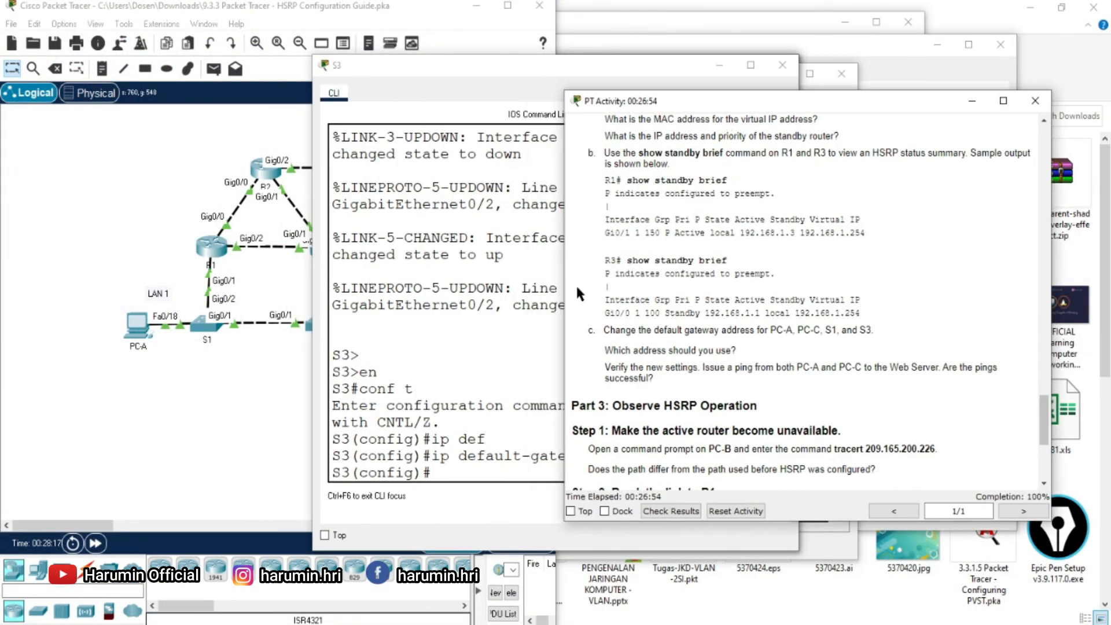